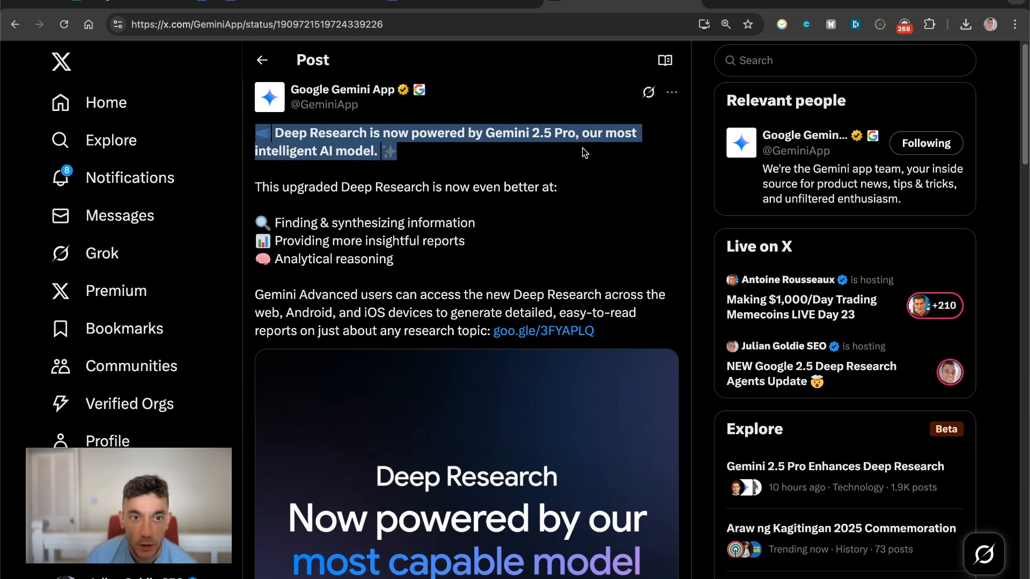
# Read the Google Gemini App post about Deep Research on Gemini 2.5 Pro and view its announcement image
pyautogui.click(350, 193)
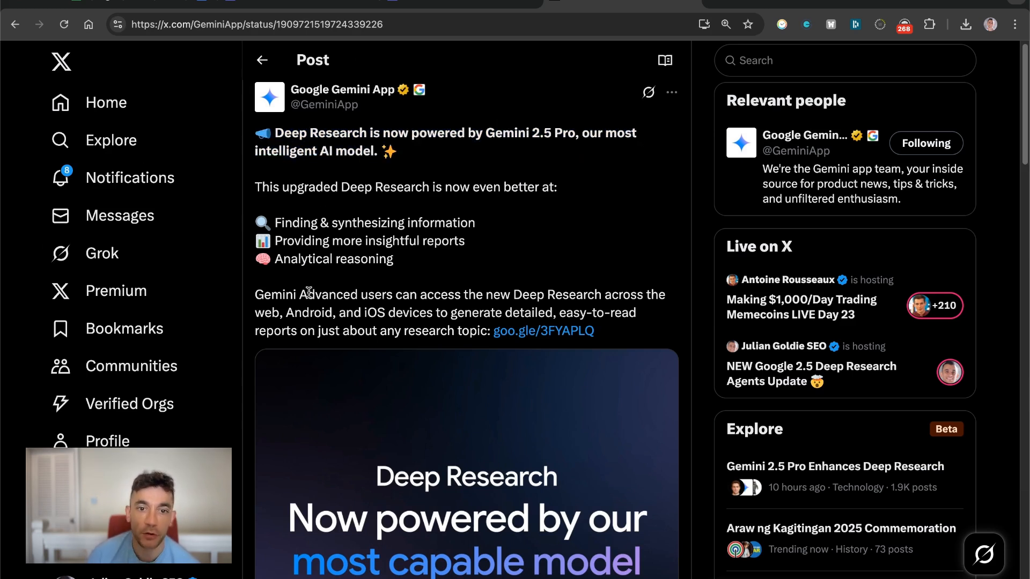
pyautogui.scroll(-10, 525, 349)
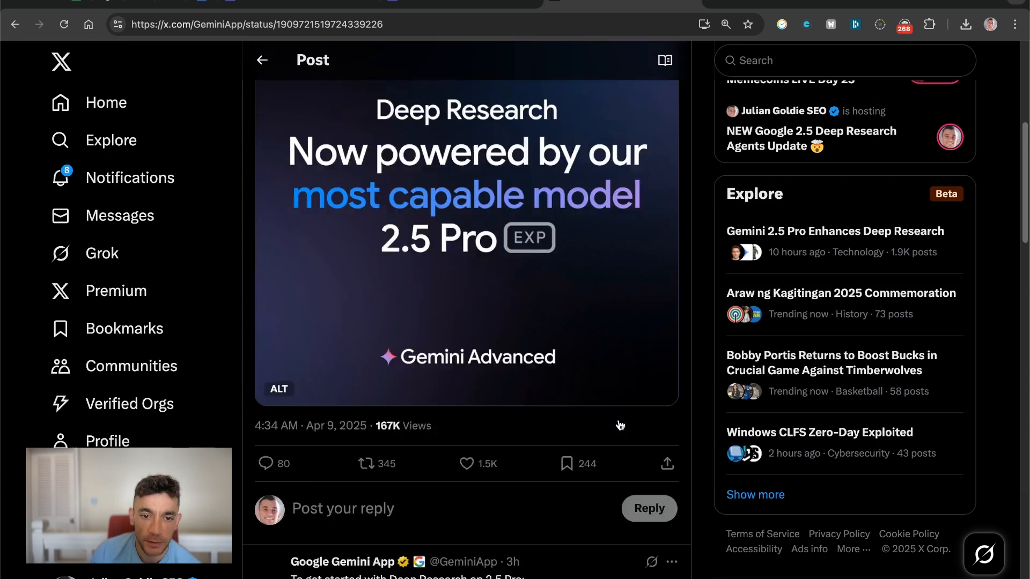
pyautogui.scroll(10, 609, 441)
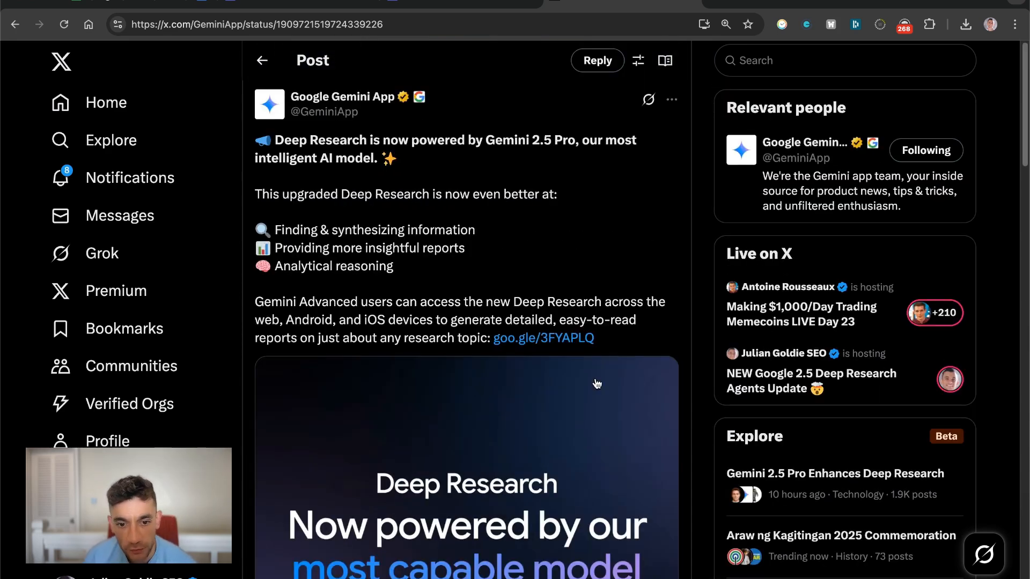
pyautogui.scroll(-2, 448, 441)
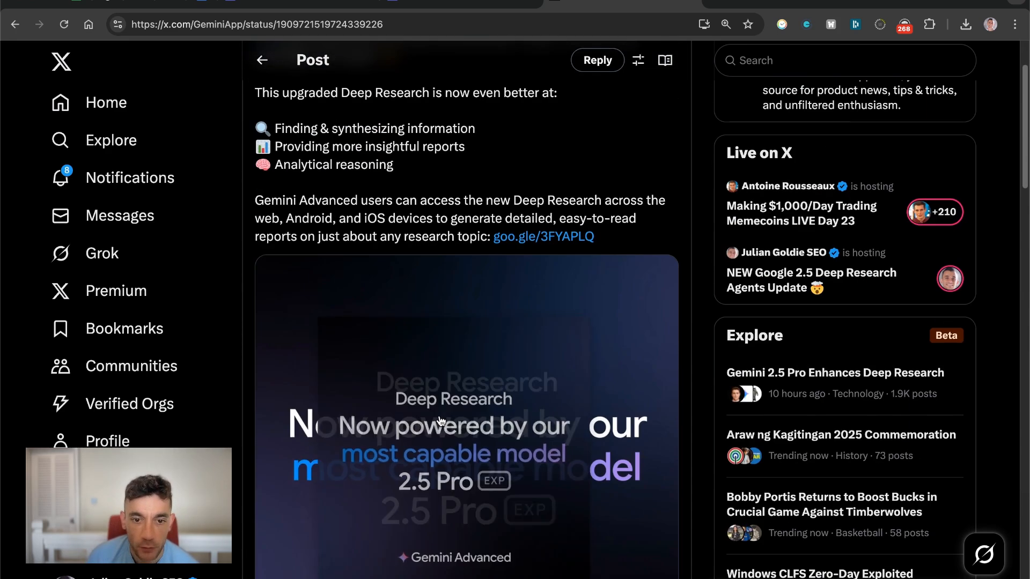
pyautogui.click(489, 400)
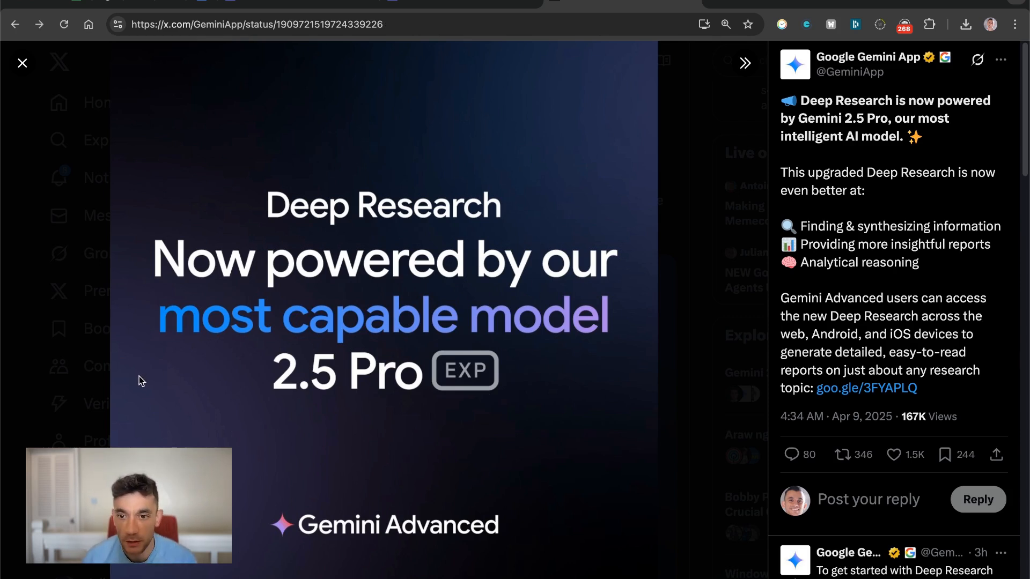
pyautogui.press('Escape')
# Open Gemini through the link in the post and switch the model to Deep Research
pyautogui.click(518, 236)
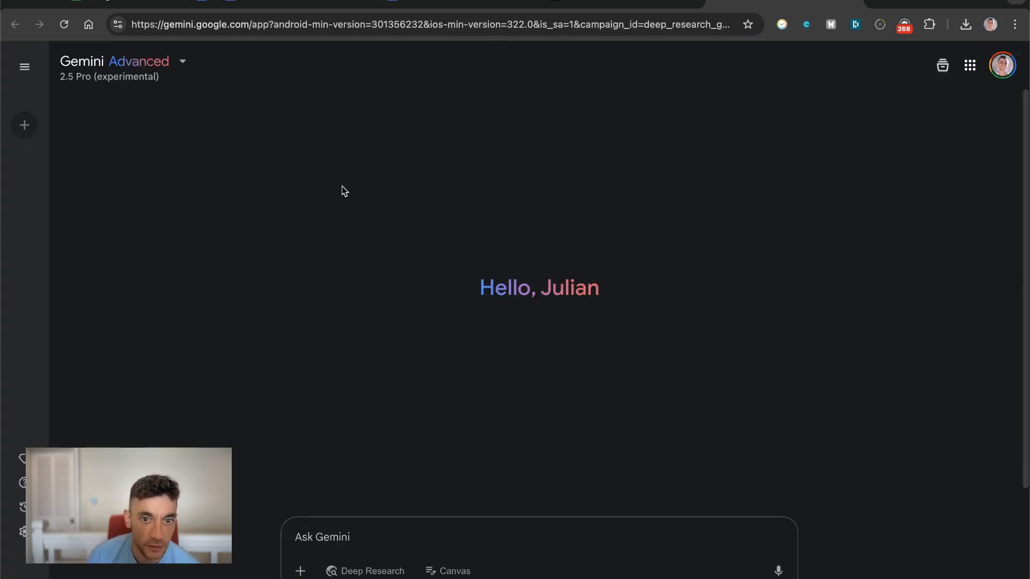
pyautogui.click(182, 69)
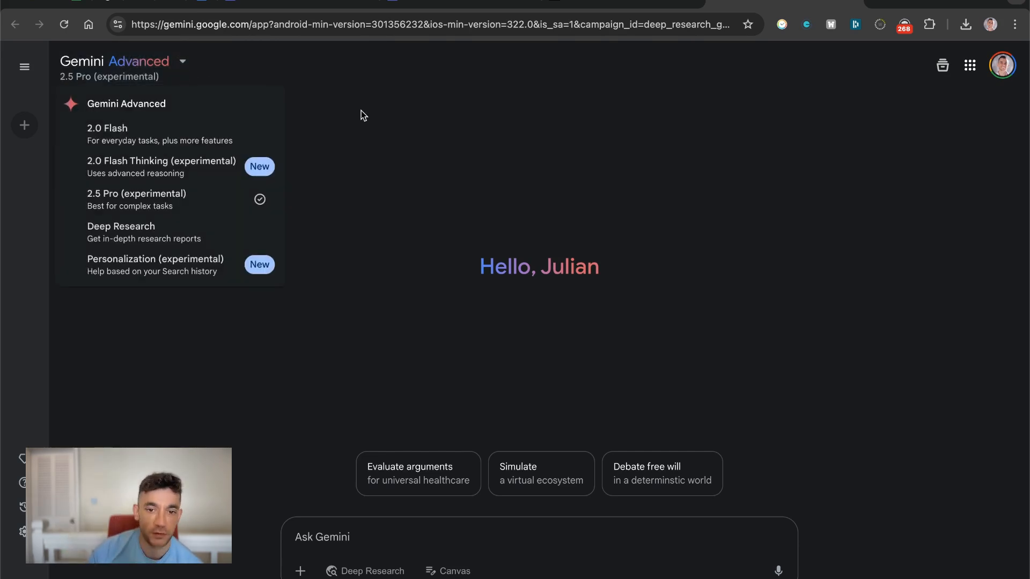
pyautogui.click(366, 125)
pyautogui.click(147, 76)
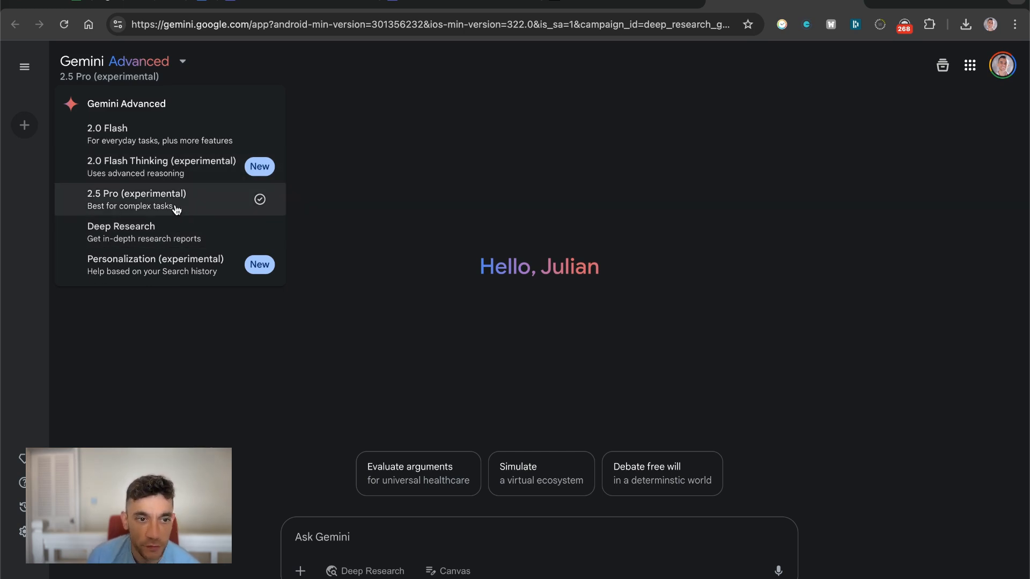
pyautogui.click(190, 228)
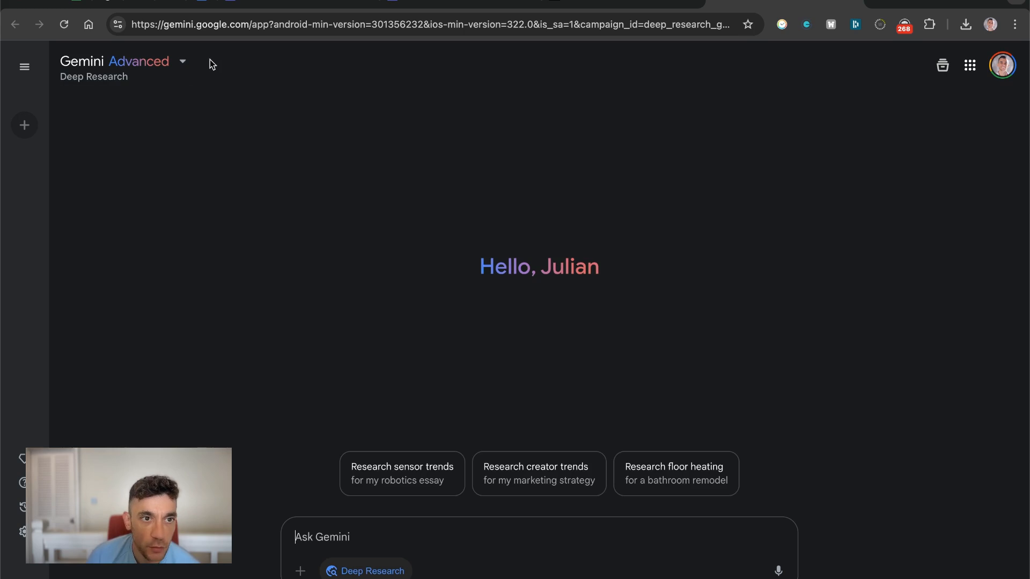
pyautogui.click(100, 79)
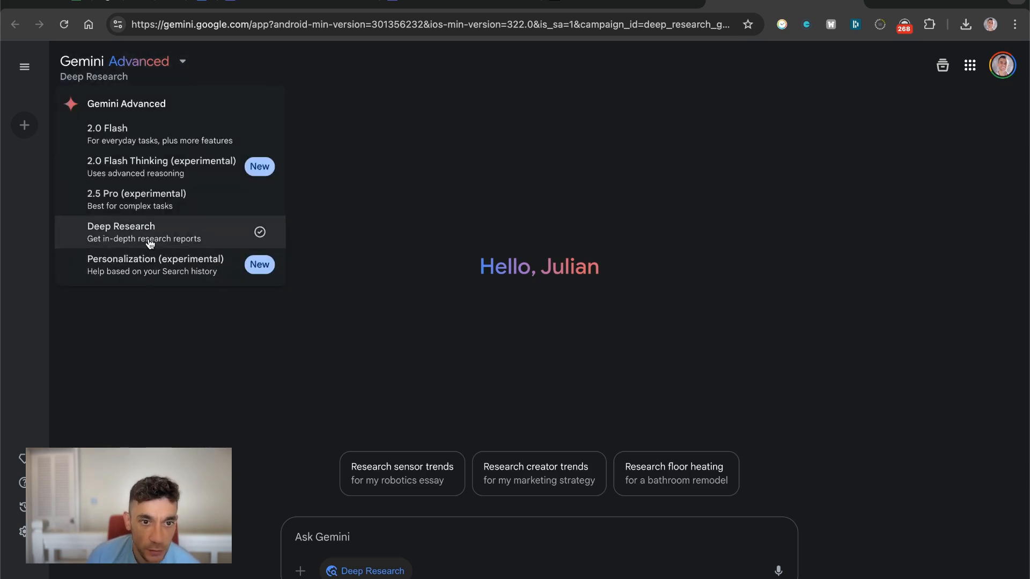
pyautogui.click(206, 242)
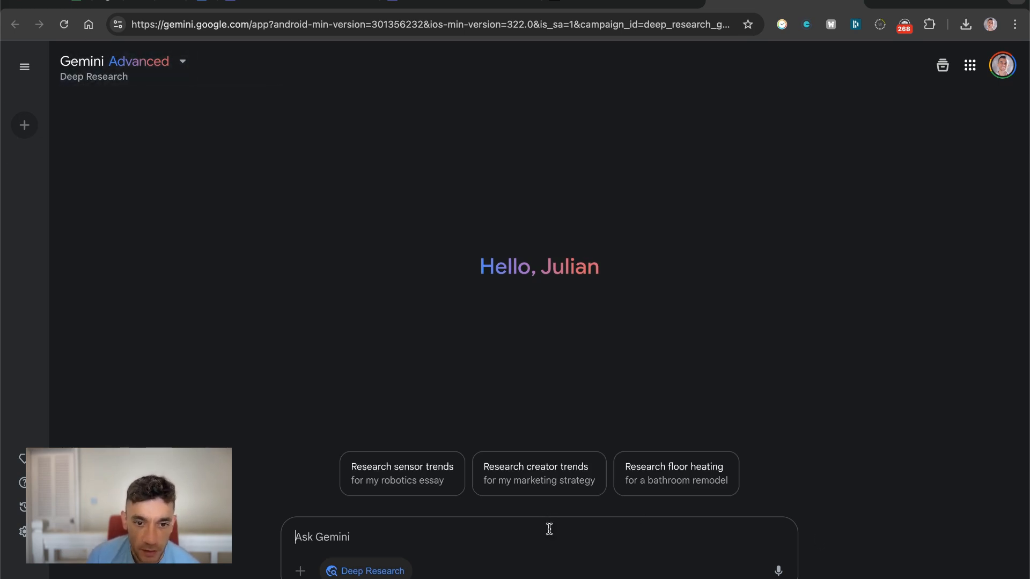
# Submit the research request "Research the latest IDE with Augment code + how it's different VS other IDEs"
pyautogui.write('Res')
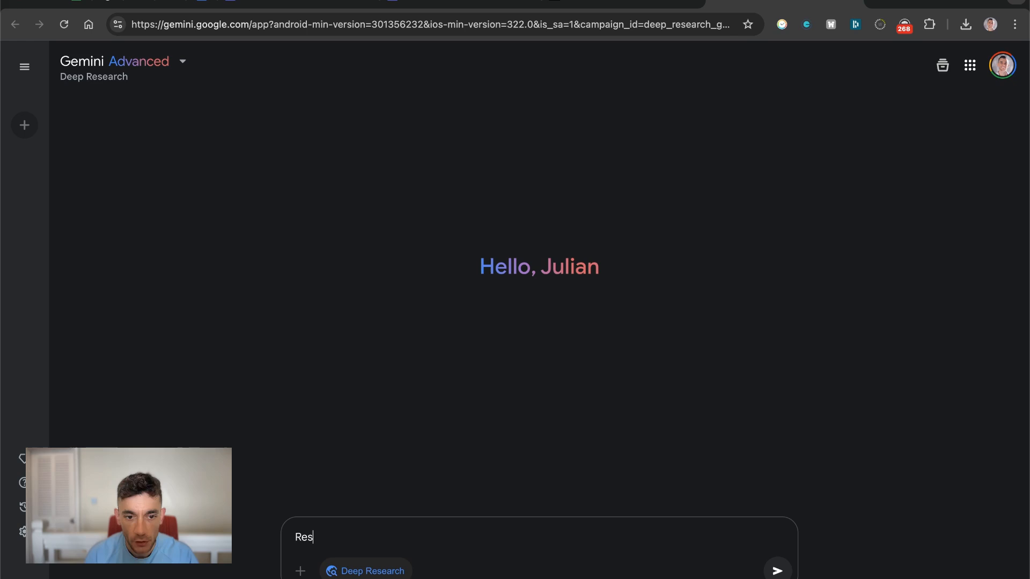
pyautogui.write('earch the latest IDe wi')
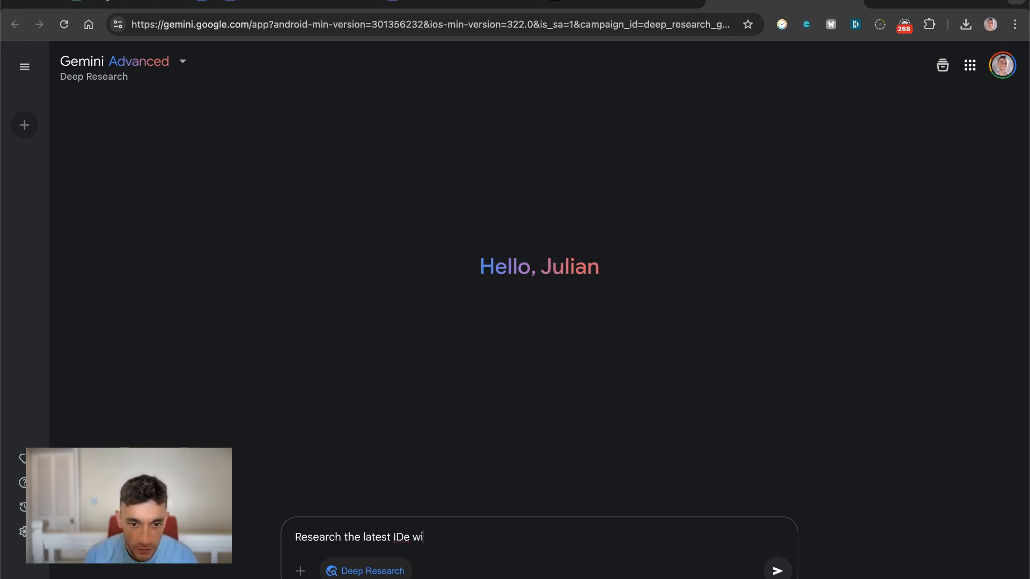
pyautogui.write('th')
pyautogui.press('BackSpace')
pyautogui.press('BackSpace')
pyautogui.press('BackSpace')
pyautogui.press('BackSpace')
pyautogui.press('BackSpace')
pyautogui.press('BackSpace')
pyautogui.press('BackSpace')
pyautogui.write('E with Augment')
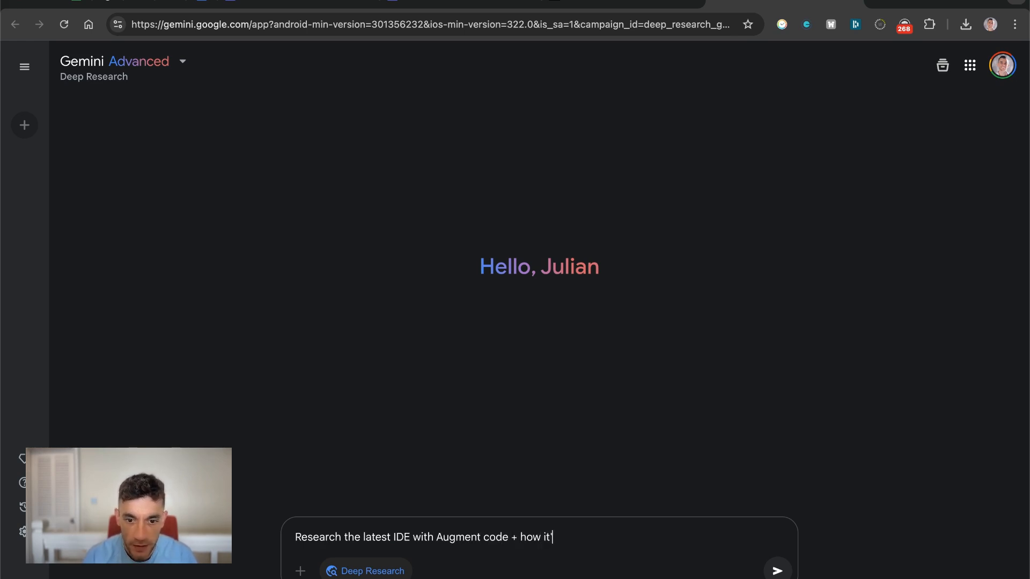
pyautogui.write('other IDEs')
pyautogui.press('Return')
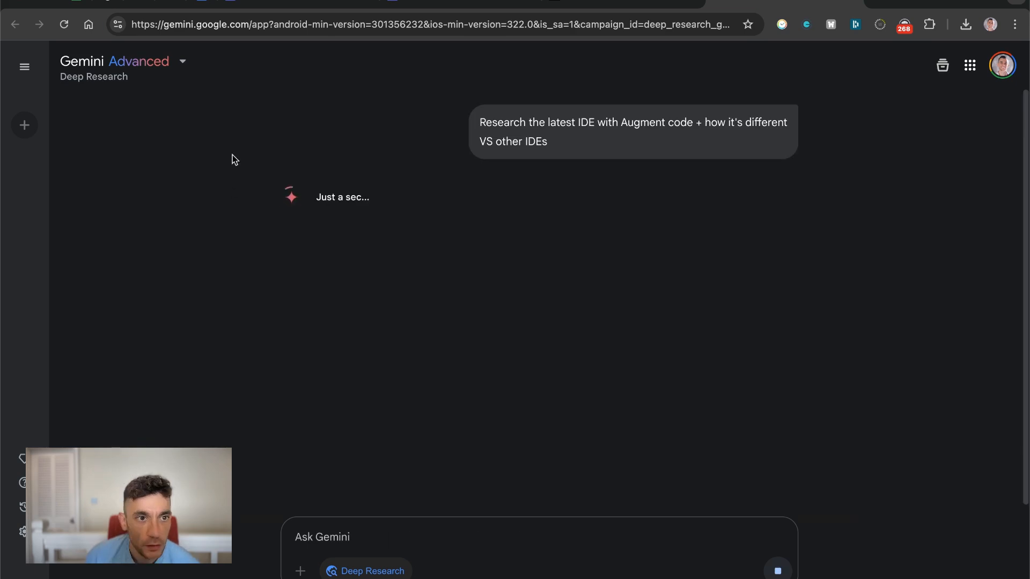
# Return to the Gemini post on X and read the listed Deep Research improvements and the availability paragraph
pyautogui.click(630, 6)
pyautogui.scroll(2, 557, 248)
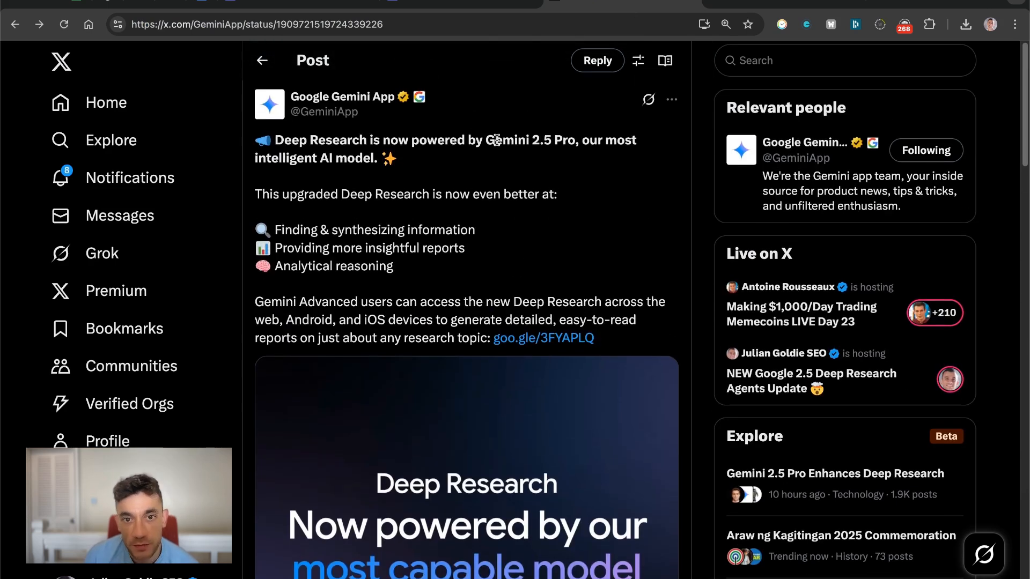
pyautogui.moveTo(269, 132); pyautogui.dragTo(448, 160)
pyautogui.click(549, 175)
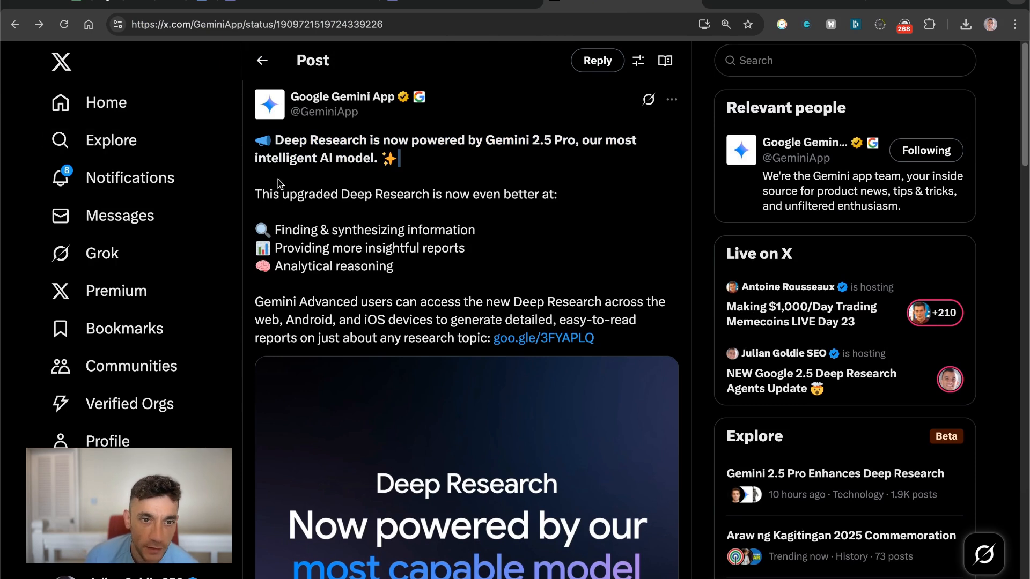
pyautogui.tripleClick(342, 251)
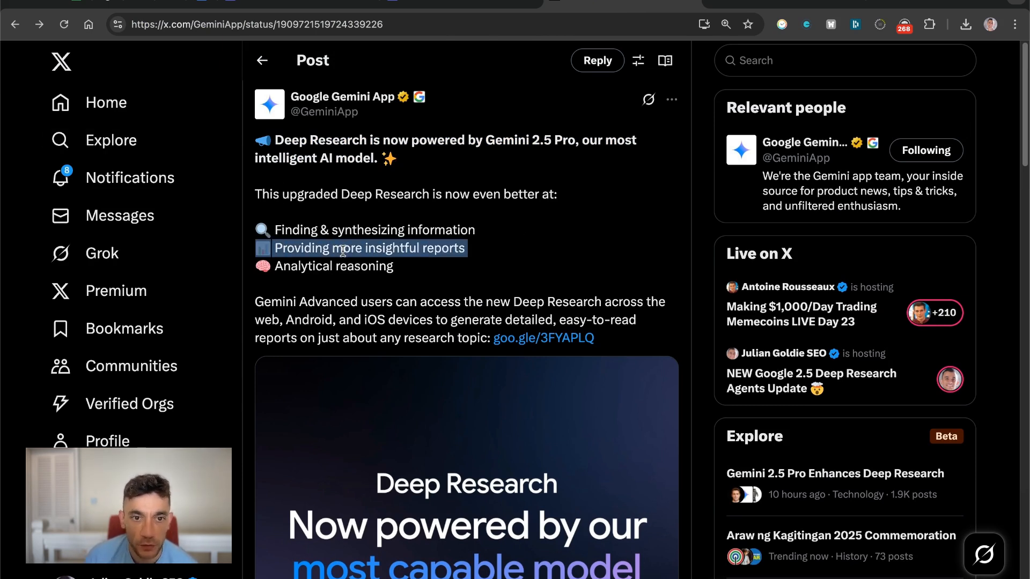
pyautogui.tripleClick(337, 266)
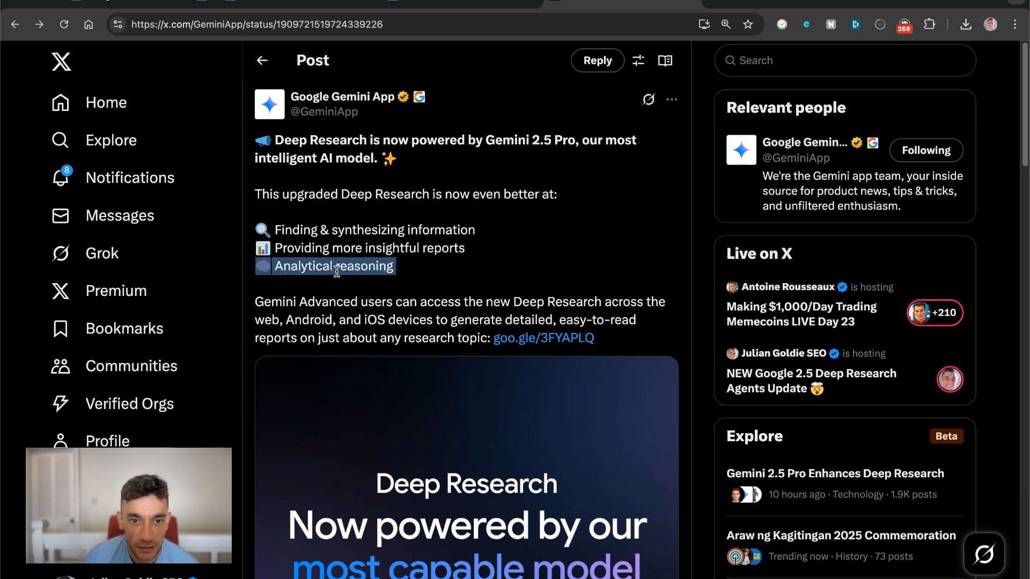
pyautogui.click(407, 278)
pyautogui.tripleClick(298, 303)
pyautogui.click(624, 353)
# Read the follow-up reply on getting started with Deep Research on 2.5 Pro and open its Gemini link card
pyautogui.scroll(-4, 578, 322)
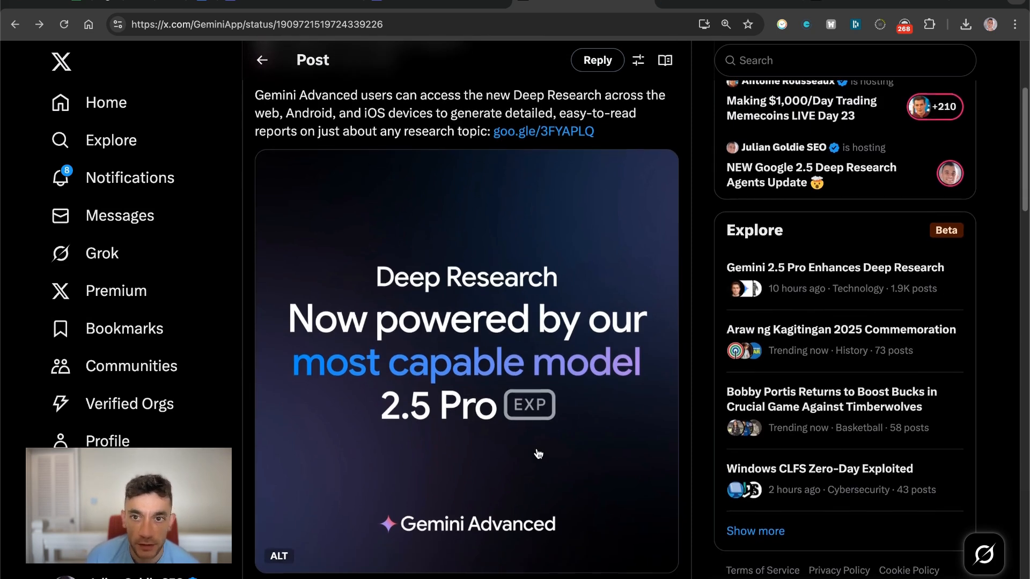
pyautogui.scroll(-12, 538, 453)
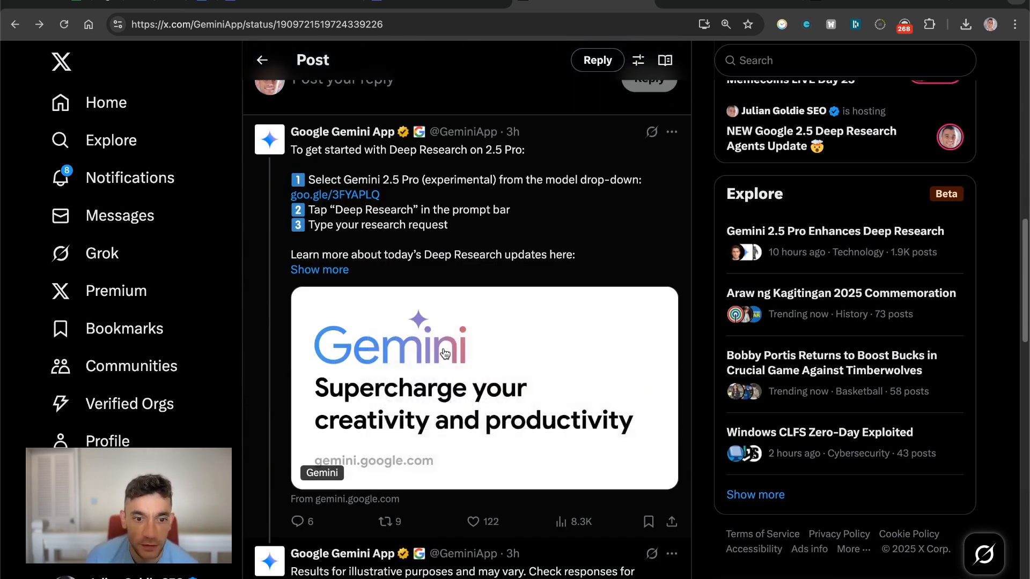
pyautogui.click(465, 393)
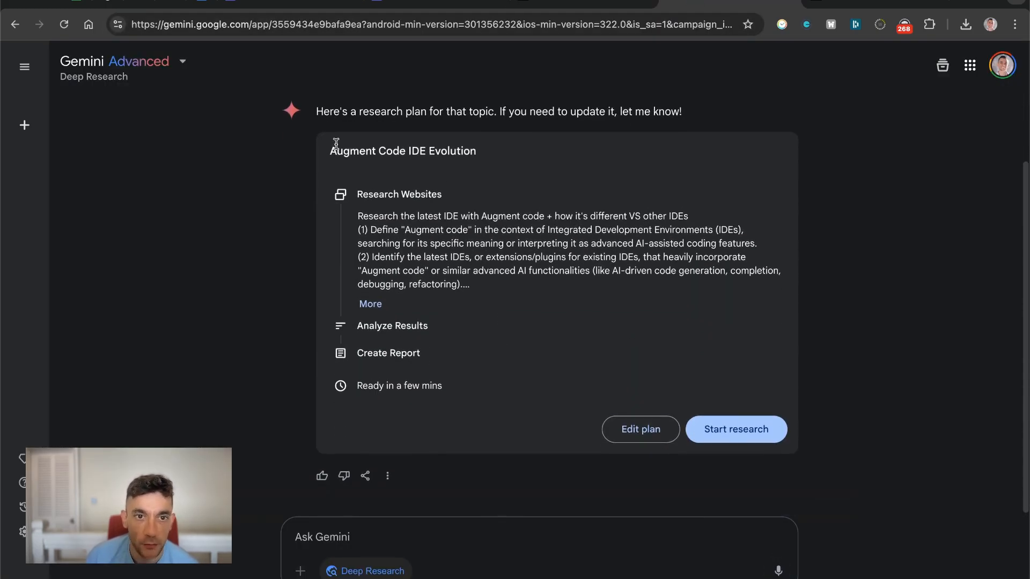
# In the Gemini chat, ask to edit the Augment Code IDE Evolution research plan and review the full plan
pyautogui.moveTo(316, 111); pyautogui.dragTo(709, 111)
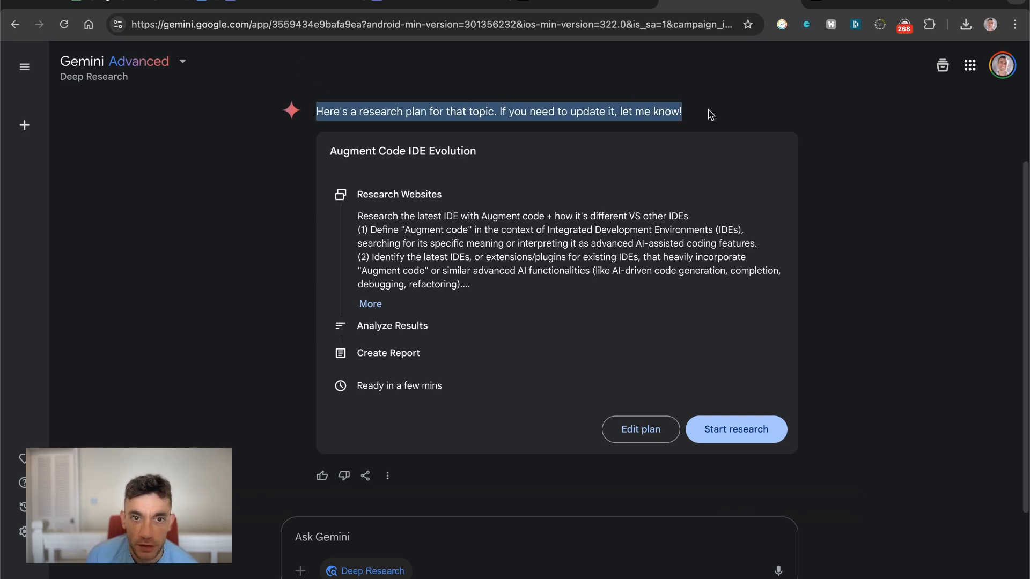
pyautogui.click(638, 430)
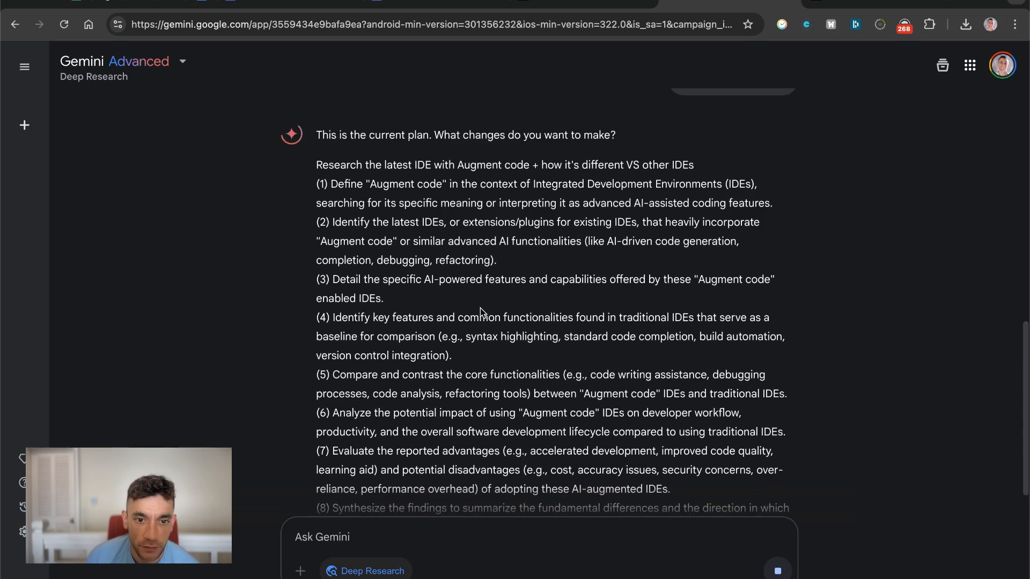
pyautogui.scroll(10, 586, 394)
pyautogui.scroll(1, 586, 391)
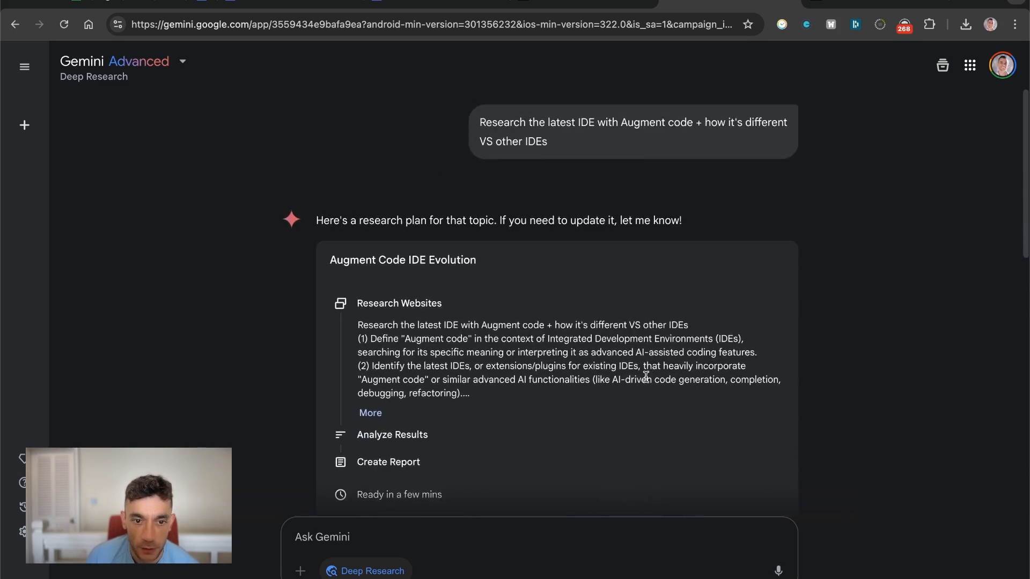
pyautogui.scroll(-4, 718, 345)
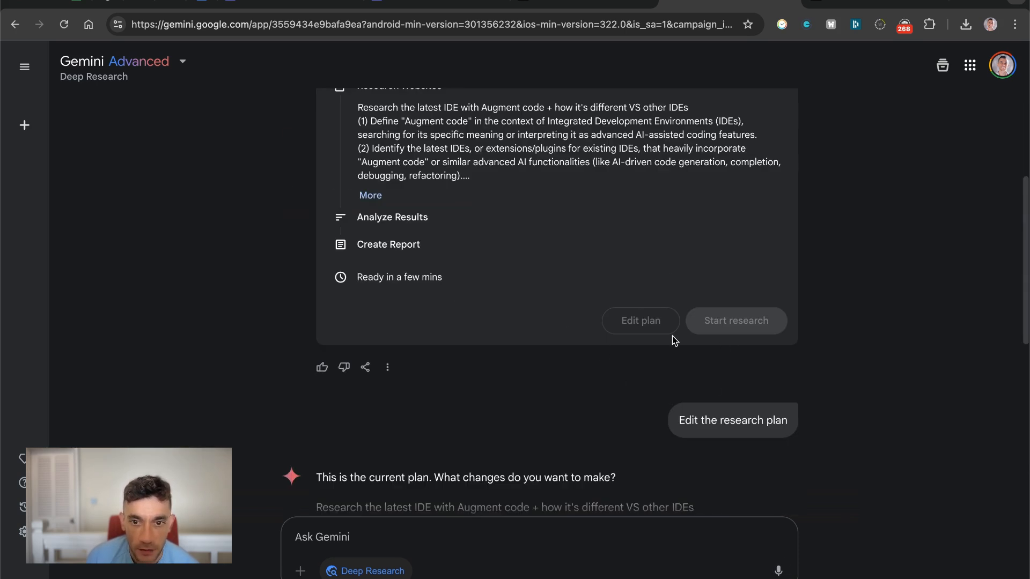
pyautogui.scroll(-9, 671, 336)
pyautogui.moveTo(605, 449); pyautogui.dragTo(359, 287)
# Approve the research plan by replying "OK good to go." in the chat
pyautogui.click(454, 542)
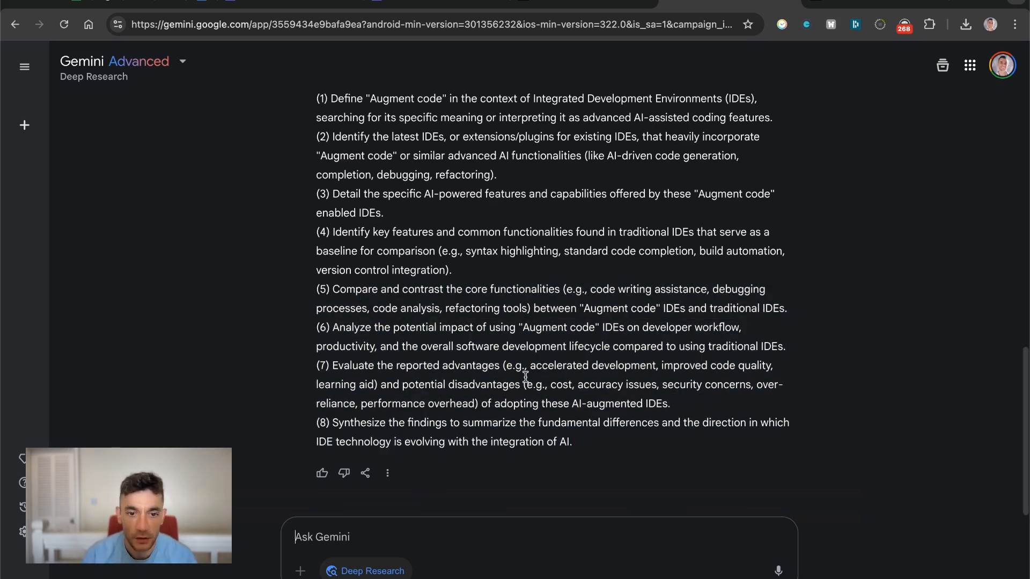
pyautogui.write('OK good to go.')
pyautogui.press('Return')
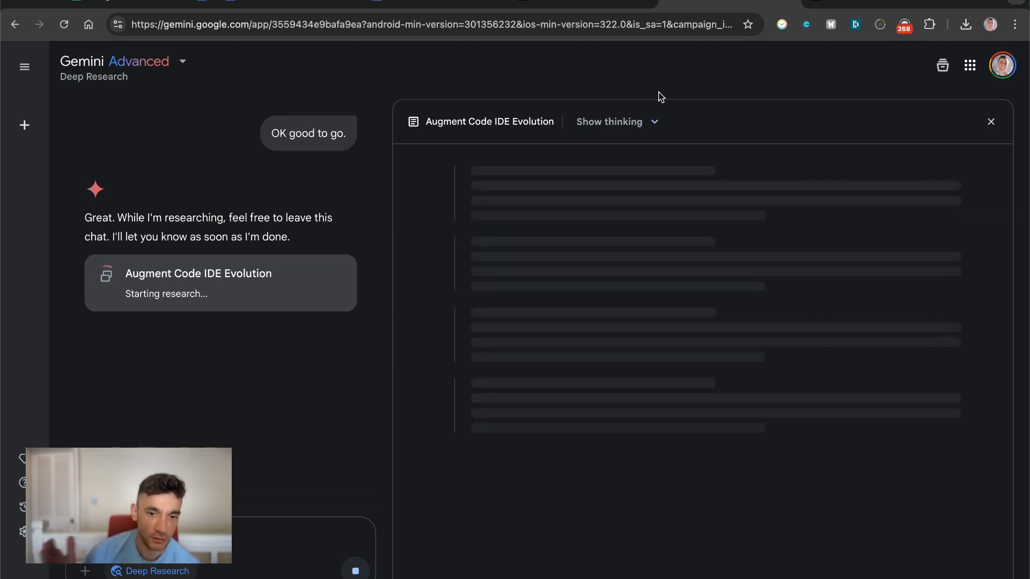
# Open ChatGPT in a new browser tab via chat.openai.com and choose its Deep research option
pyautogui.press('super+t')
pyautogui.write('chat.openai.com')
pyautogui.press('Return')
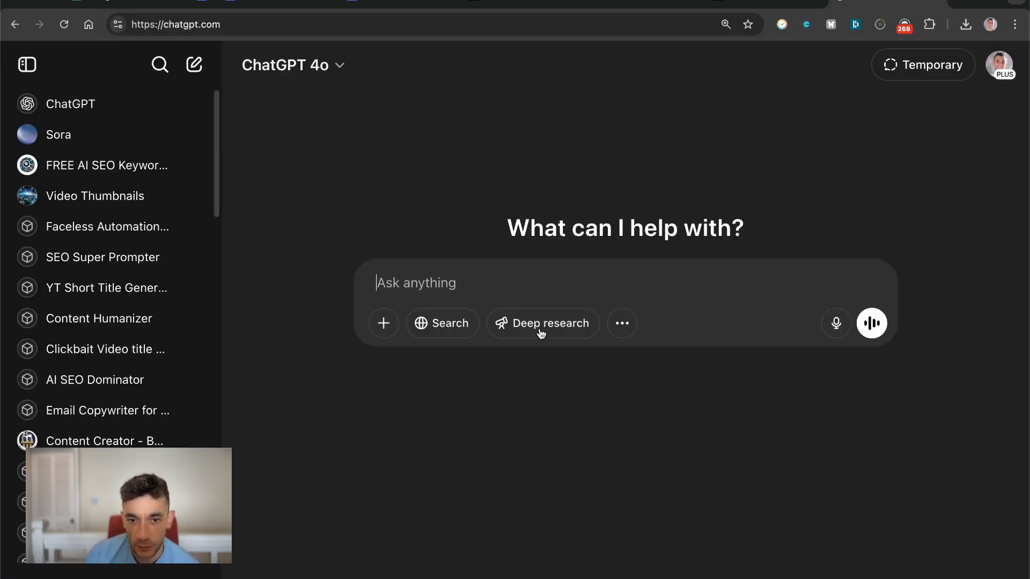
pyautogui.click(540, 324)
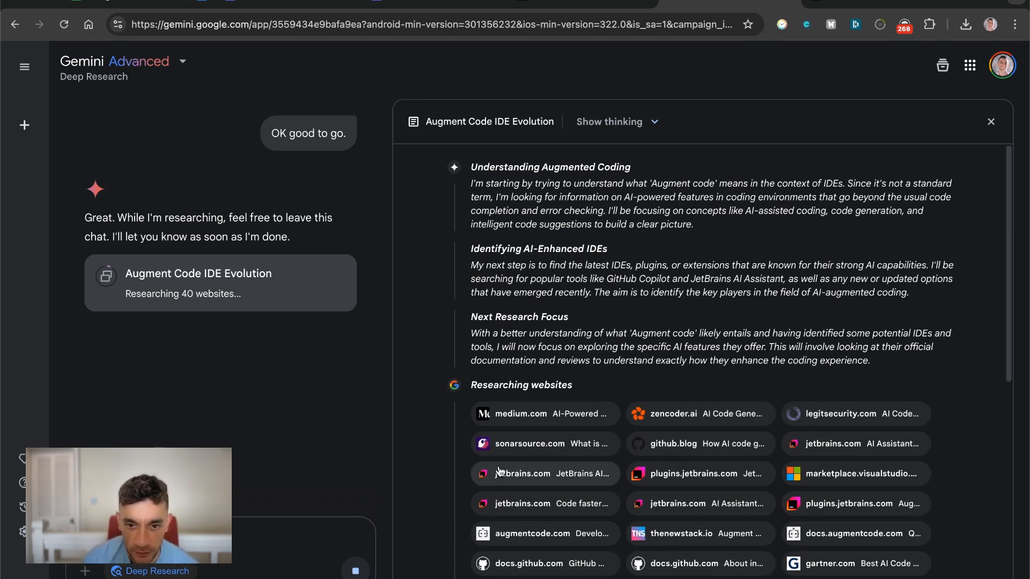
# In the Gemini research, open the medium.com source briefly and examine the list of websites being researched
pyautogui.click(536, 413)
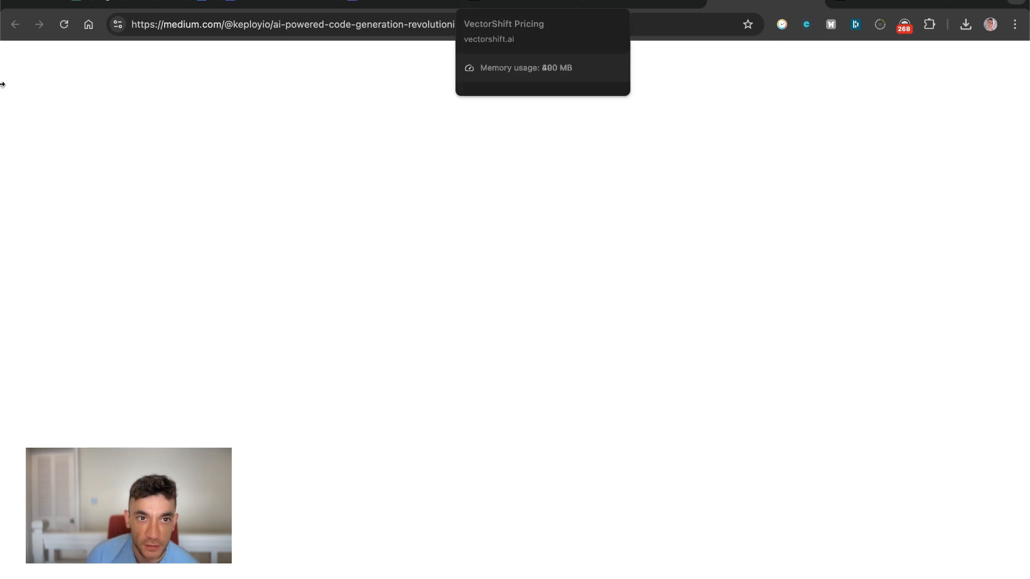
pyautogui.press('super+w')
pyautogui.scroll(-7, 649, 411)
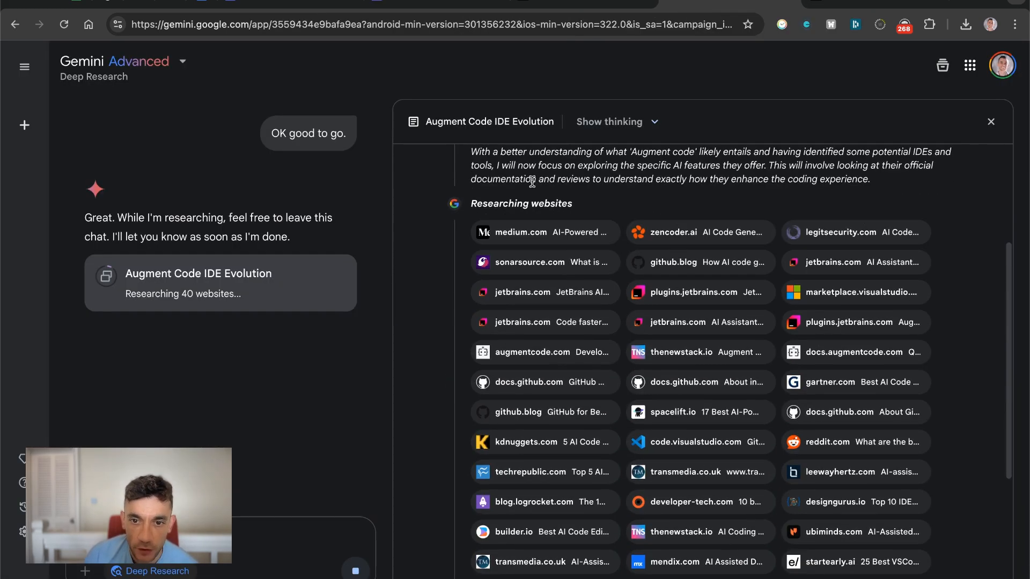
pyautogui.scroll(3, 619, 264)
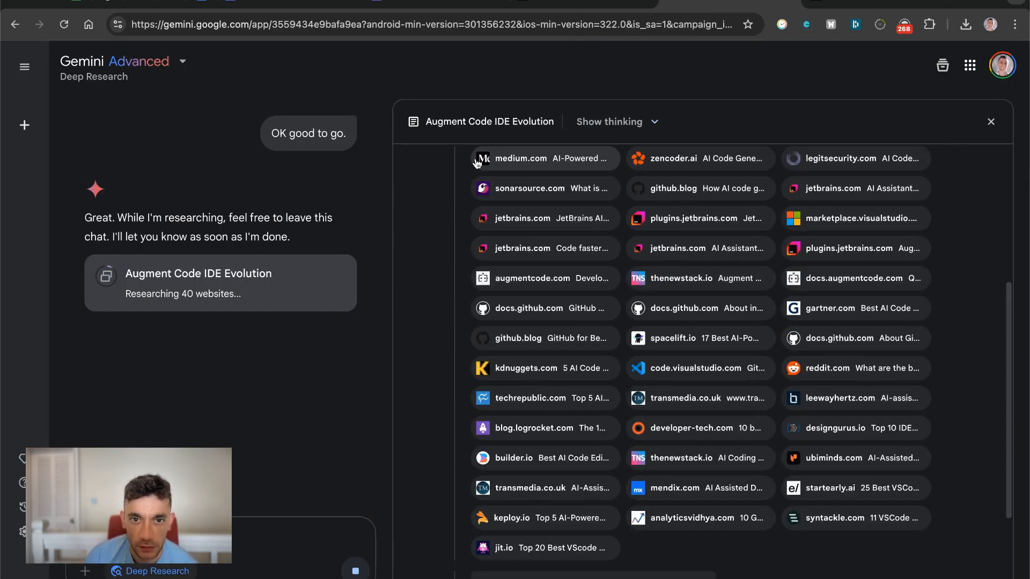
pyautogui.moveTo(473, 164); pyautogui.dragTo(610, 179)
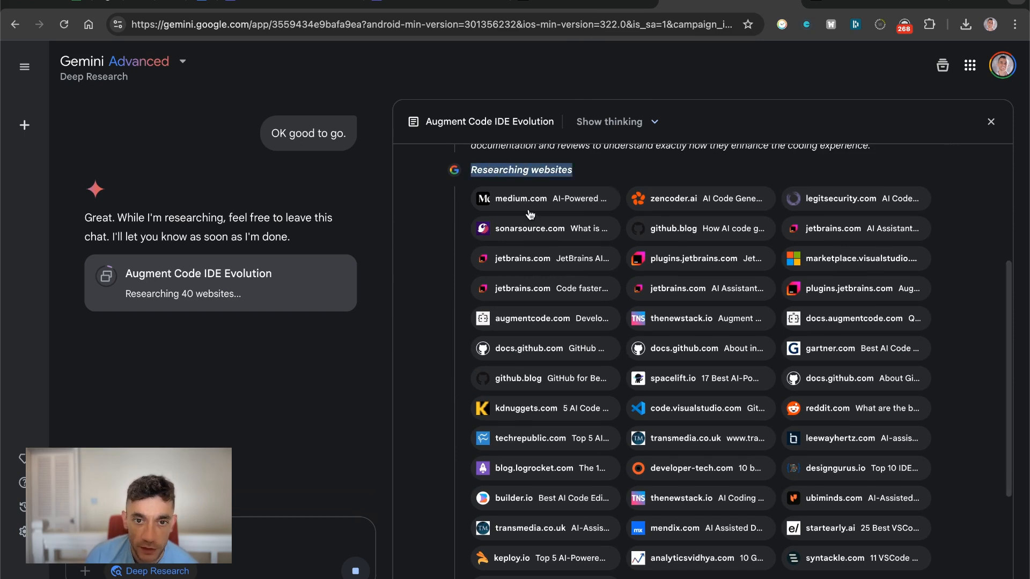
# Examine the Augment Code IDE Evolution research in the Sites browsed view, and return it to Show thinking
pyautogui.scroll(1, 459, 297)
pyautogui.click(611, 122)
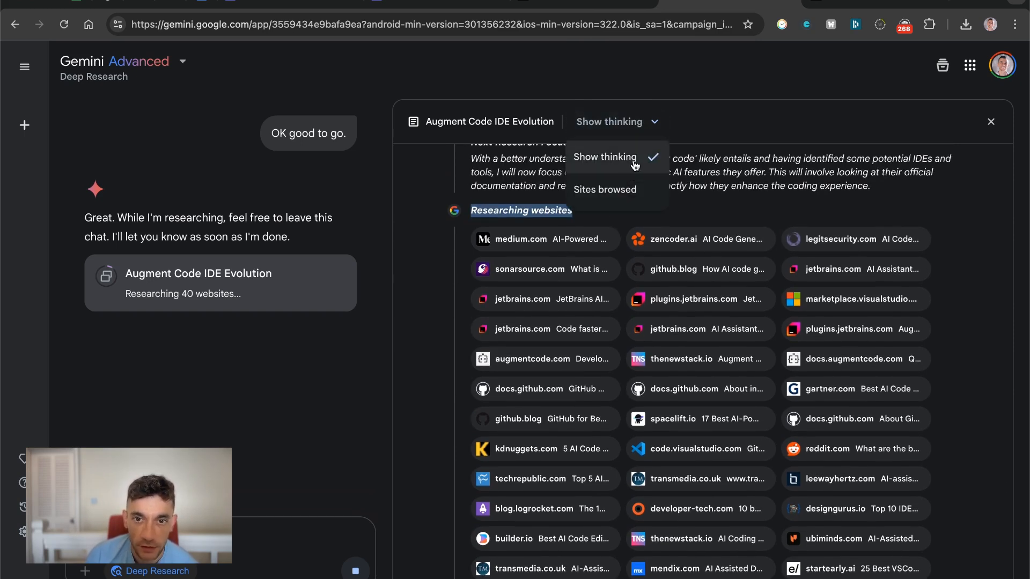
pyautogui.click(637, 190)
pyautogui.scroll(-15, 568, 368)
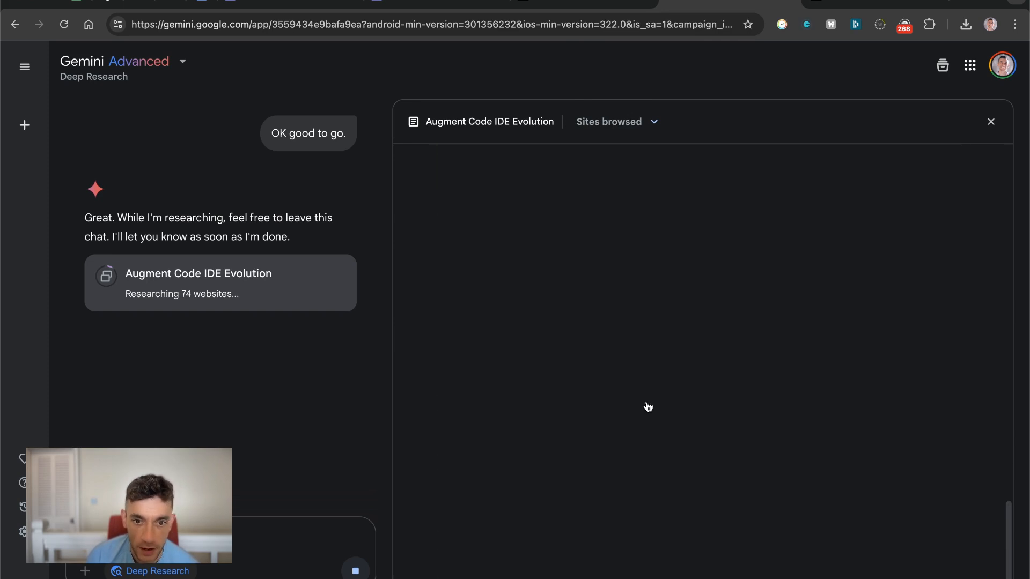
pyautogui.scroll(15, 643, 397)
pyautogui.click(612, 122)
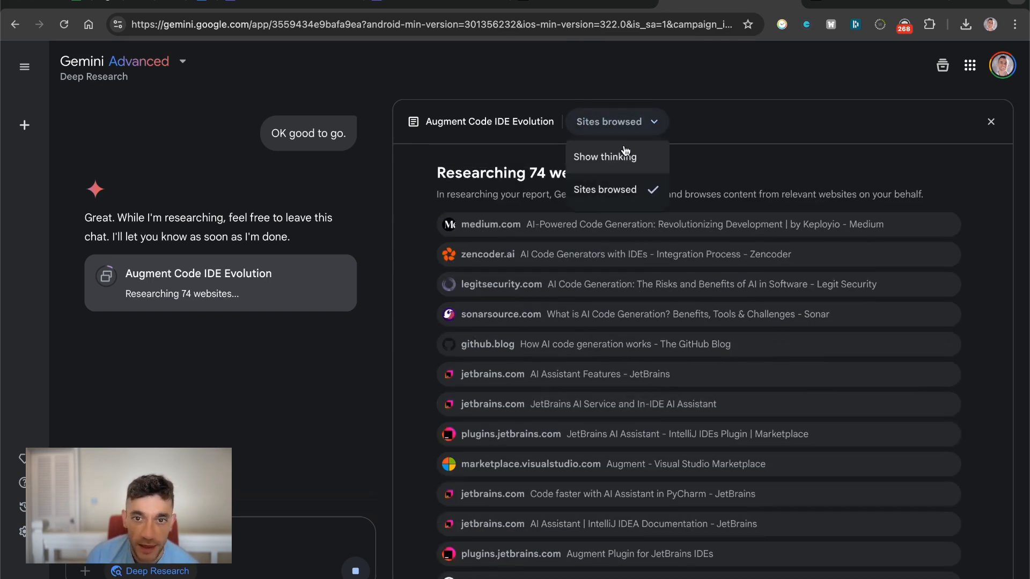
pyautogui.click(617, 156)
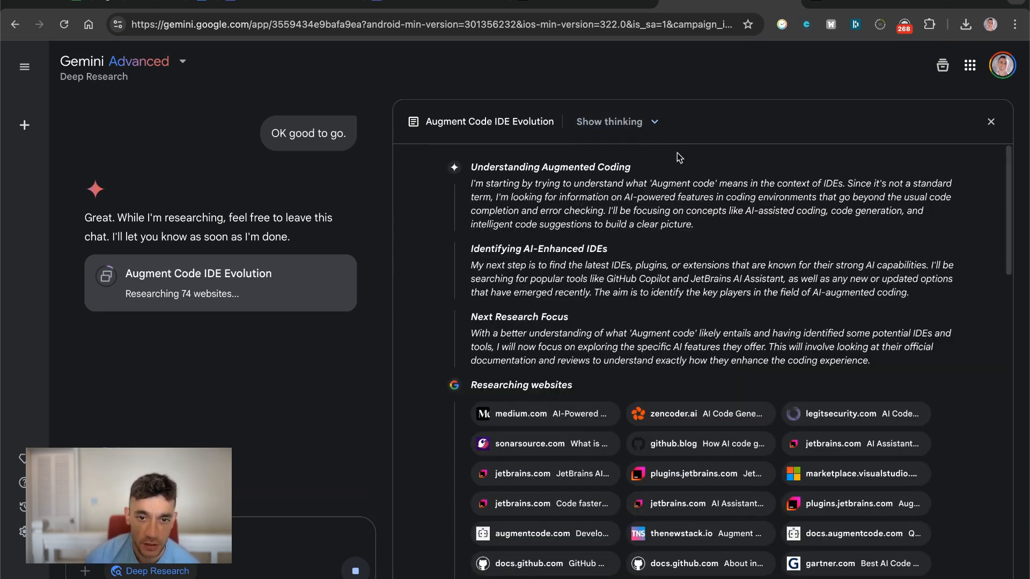
# Read through the research thinking and its website lists, and compare them with the plan in the chat
pyautogui.scroll(-18, 784, 309)
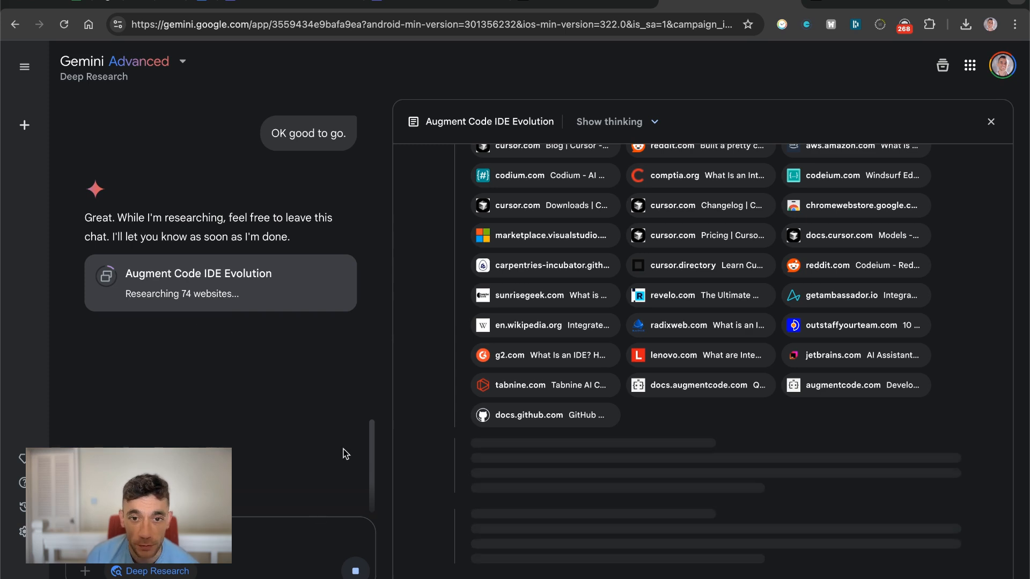
pyautogui.scroll(6, 340, 455)
pyautogui.scroll(15, 840, 400)
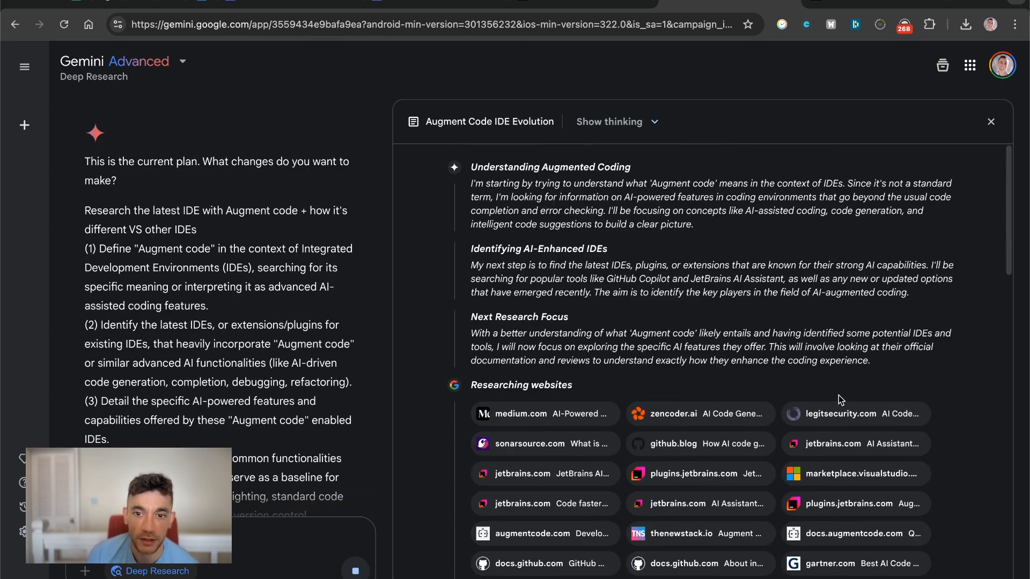
pyautogui.scroll(-8, 339, 401)
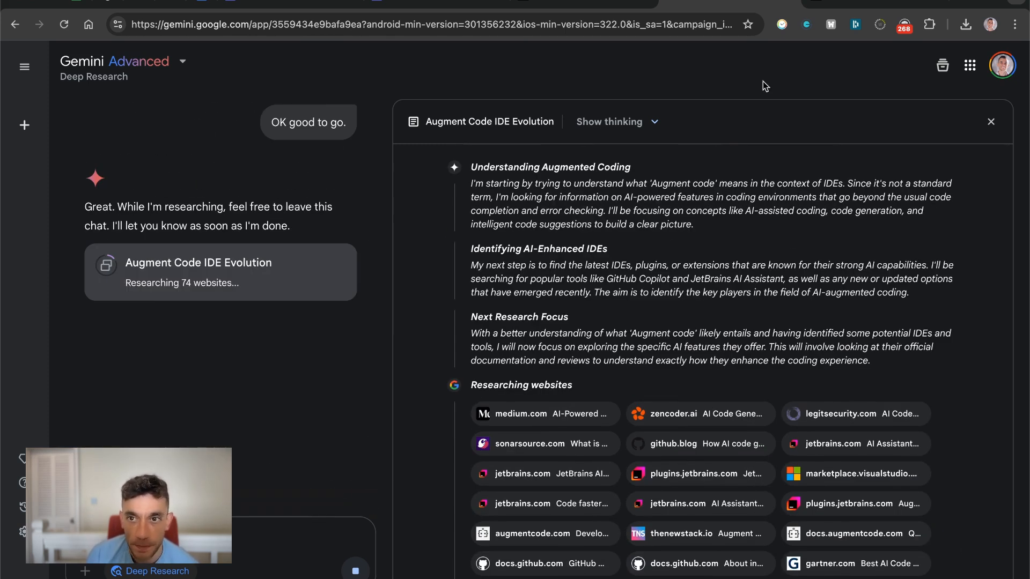
# Switch to the X post on getting started with Deep Research on 2.5 Pro and read its replies
pyautogui.click(565, 5)
pyautogui.scroll(-1, 590, 393)
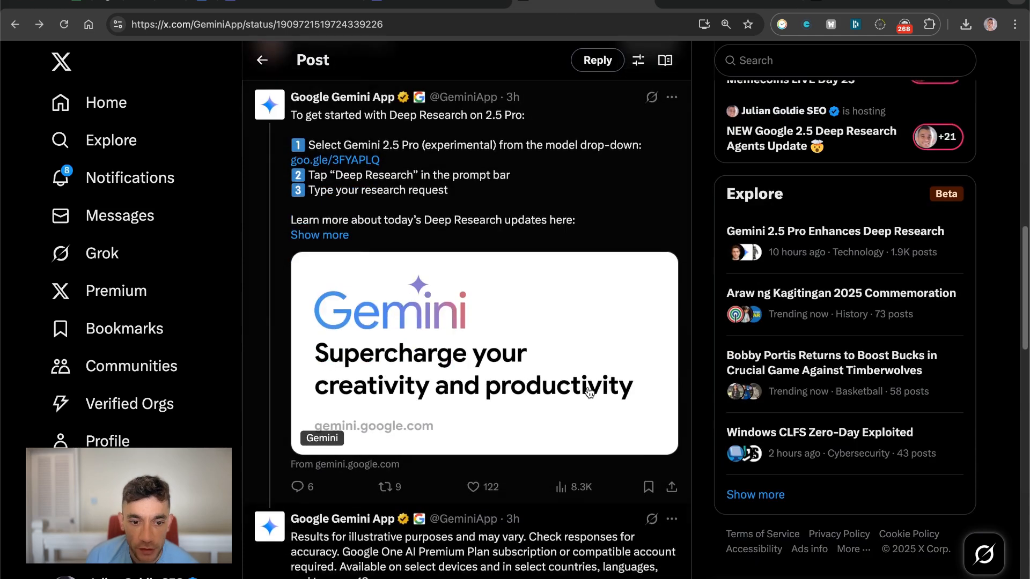
pyautogui.scroll(-9, 589, 392)
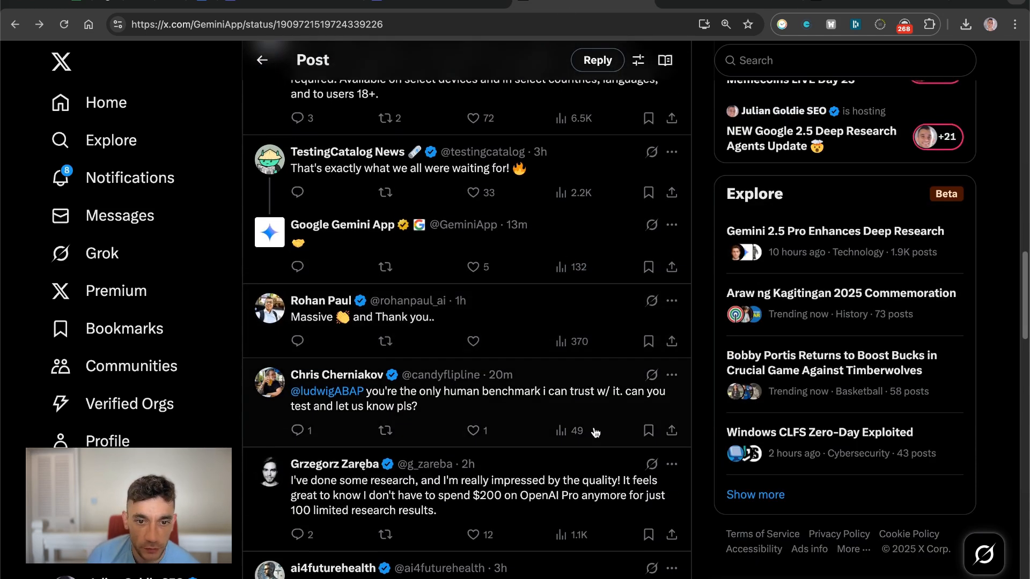
pyautogui.scroll(-10, 592, 405)
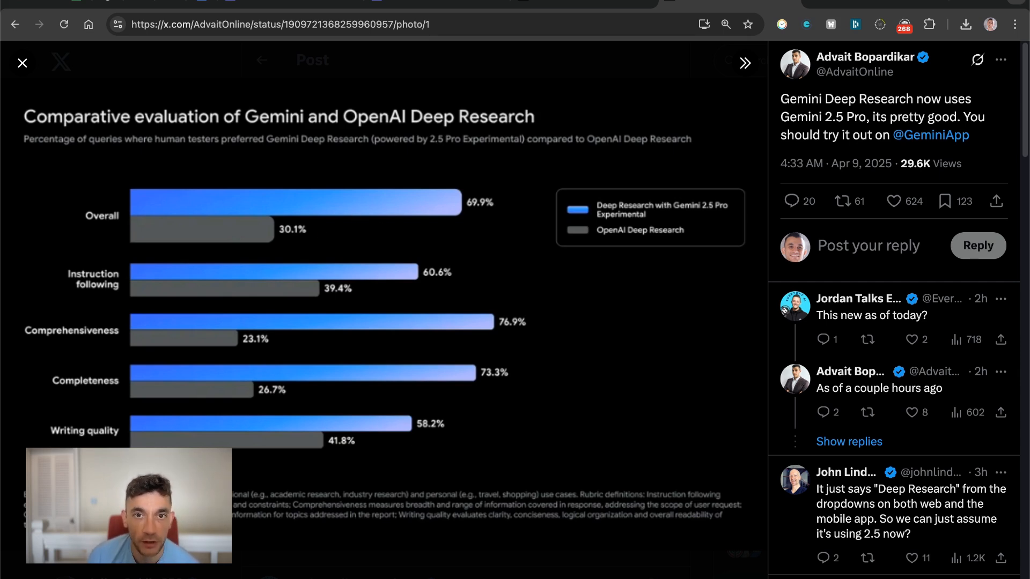
# Skim the X trending page about Gemini 2.5 Pro, and check the research progress in Gemini
pyautogui.click(547, 2)
pyautogui.scroll(-15, 466, 322)
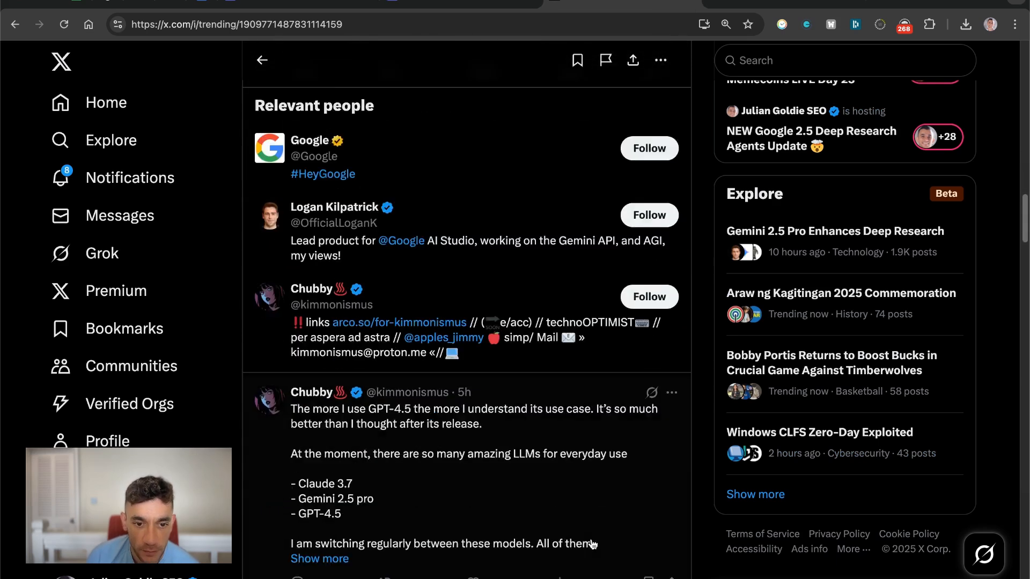
pyautogui.scroll(-3, 467, 322)
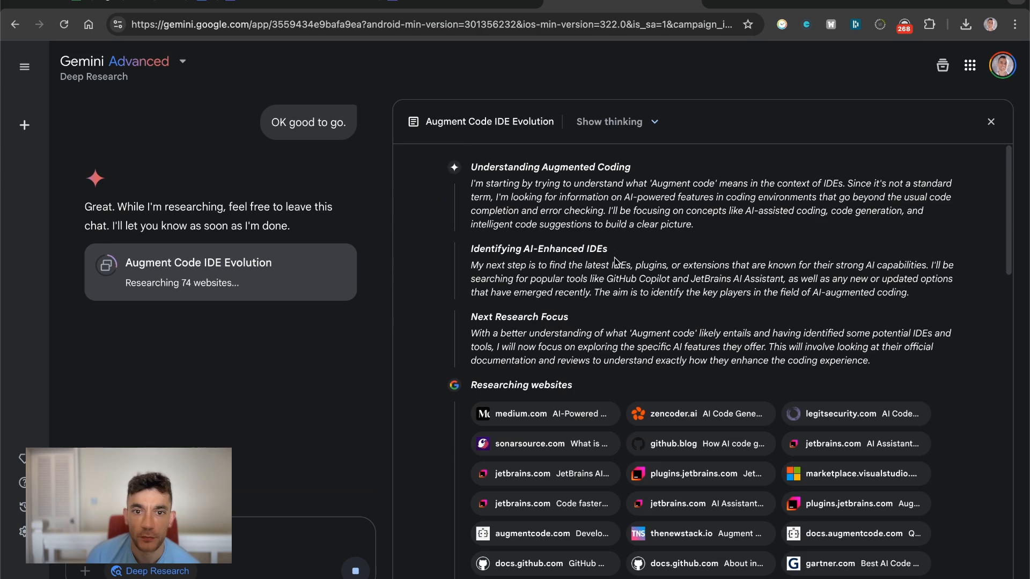
pyautogui.scroll(-10, 703, 414)
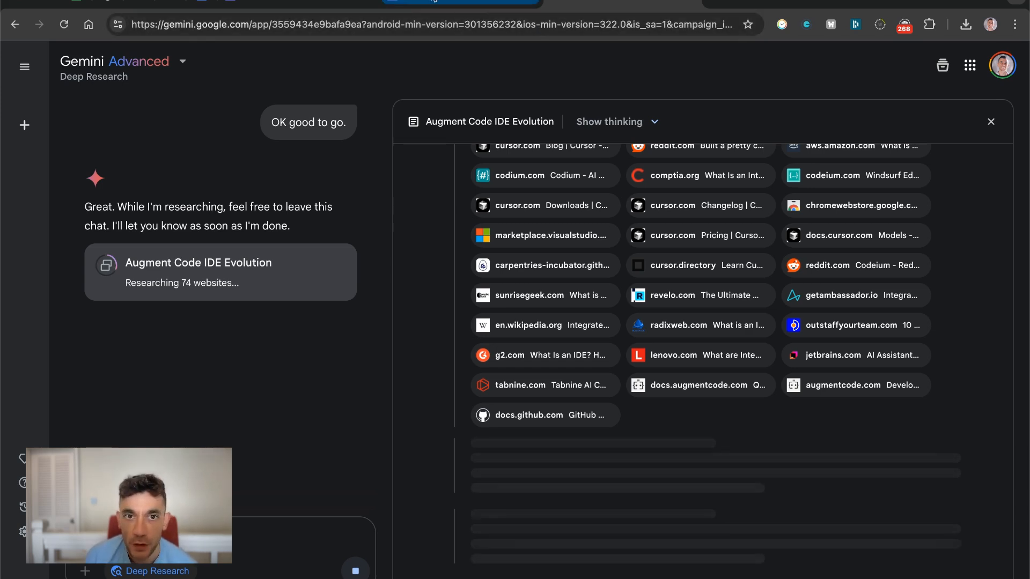
# Switch to VectorShift and permanently delete the Content Creator pipeline
pyautogui.click(424, 1)
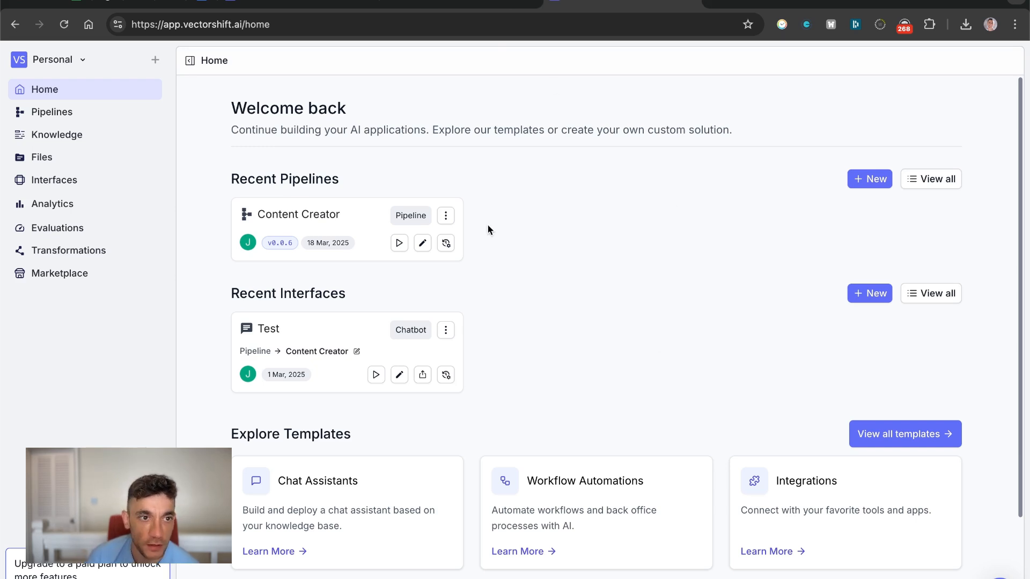
pyautogui.click(80, 113)
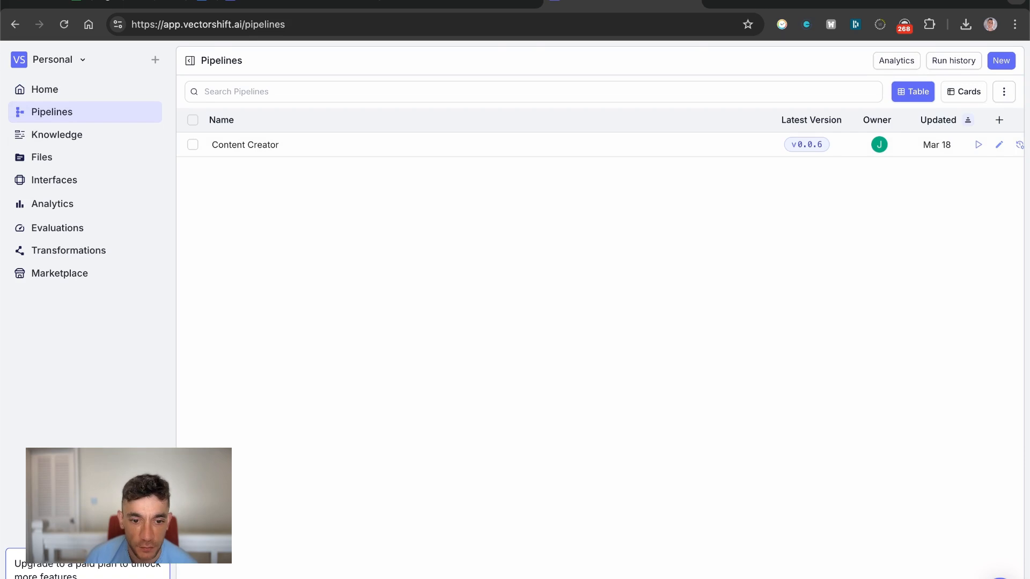
pyautogui.hscroll(1, 911, 152)
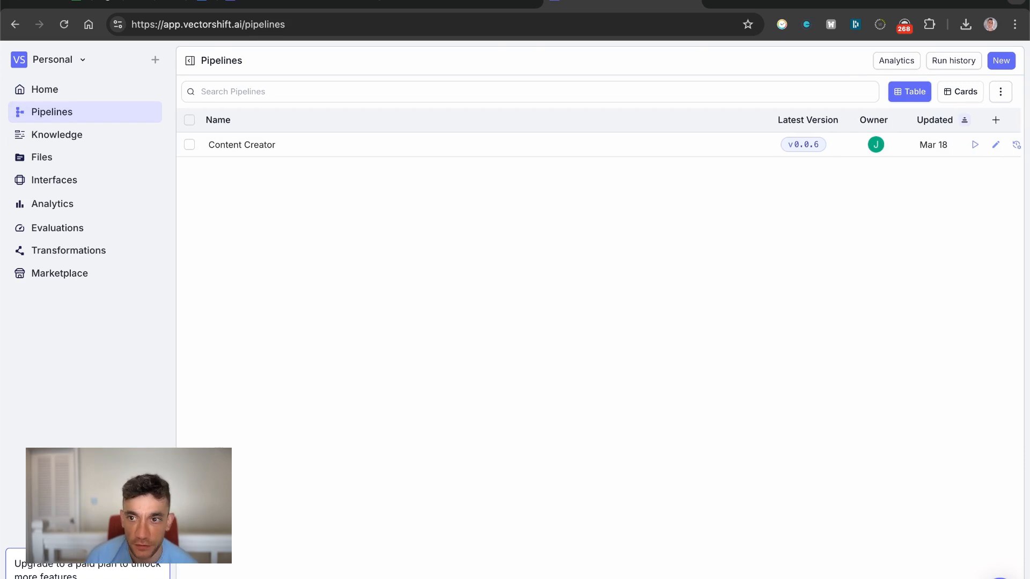
pyautogui.click(188, 145)
pyautogui.click(671, 574)
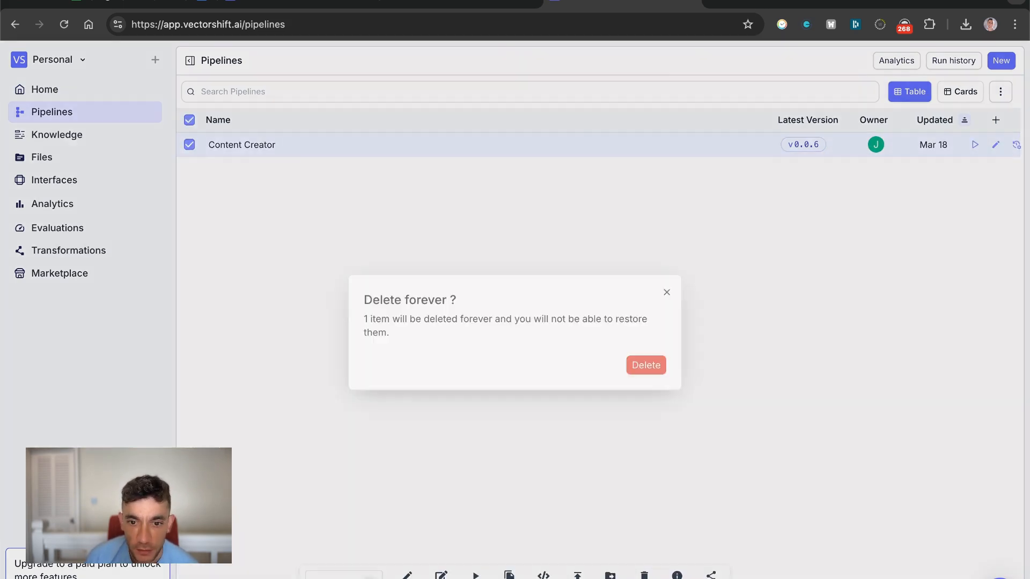
pyautogui.click(632, 366)
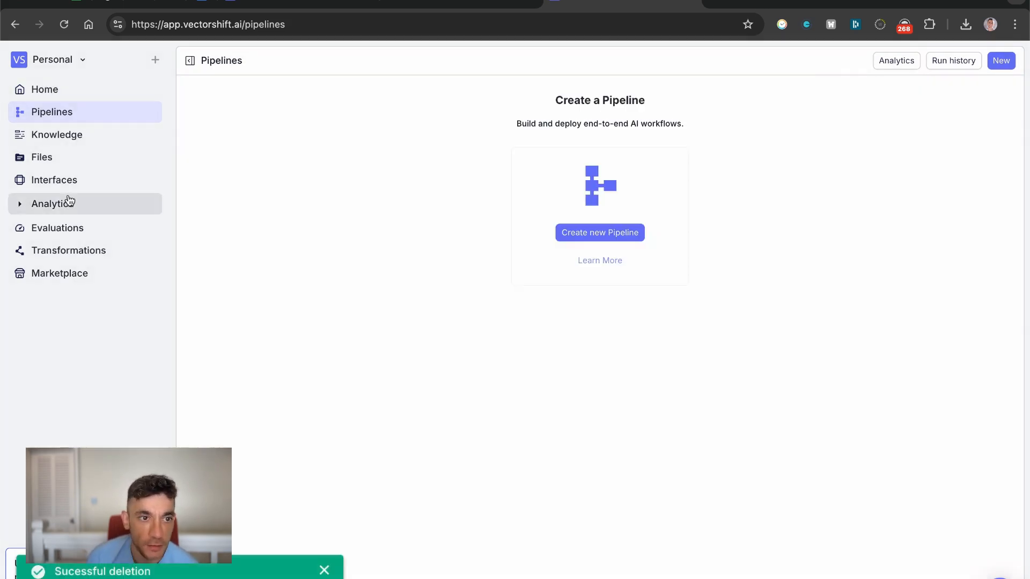
# Look through the Knowledge, Files and Interfaces sections, and permanently delete the Test chatbot
pyautogui.click(62, 135)
pyautogui.click(67, 157)
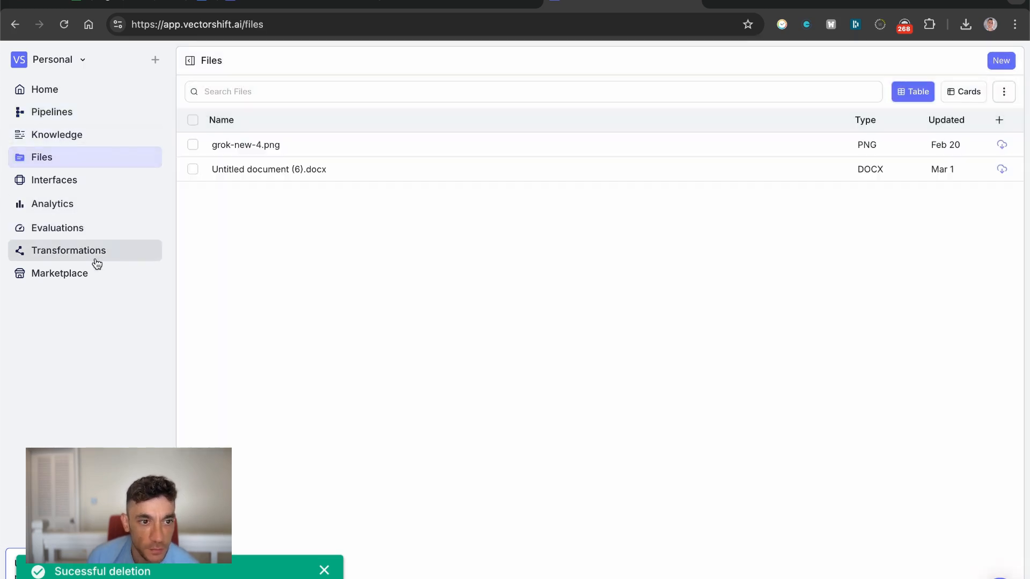
pyautogui.click(79, 185)
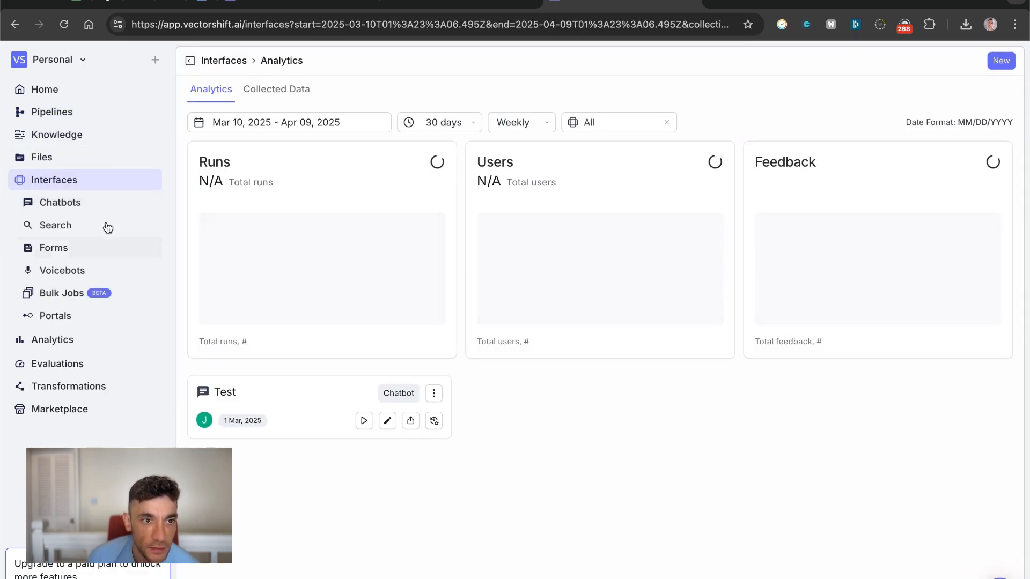
pyautogui.click(100, 206)
pyautogui.click(193, 144)
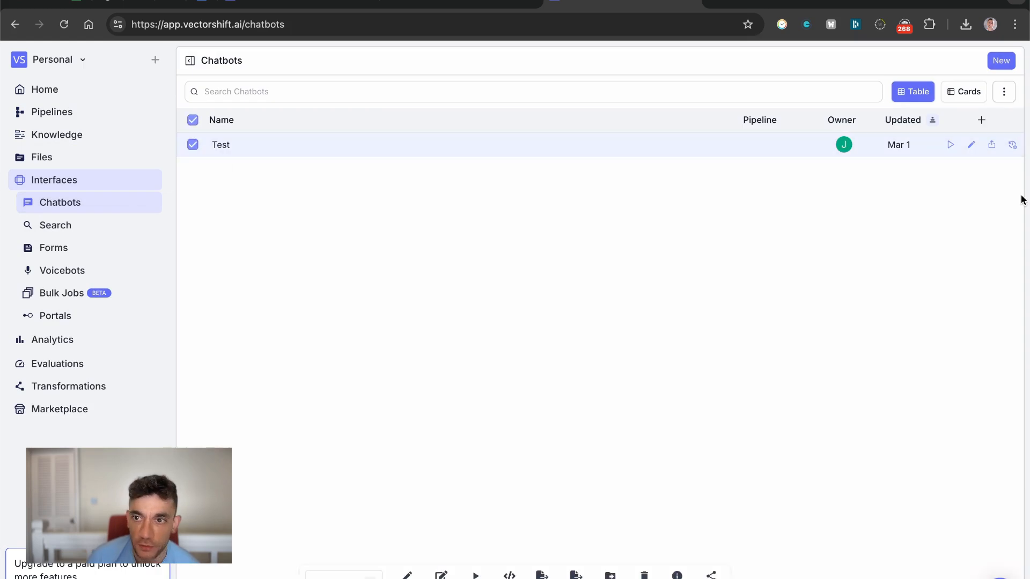
pyautogui.click(645, 575)
pyautogui.click(642, 370)
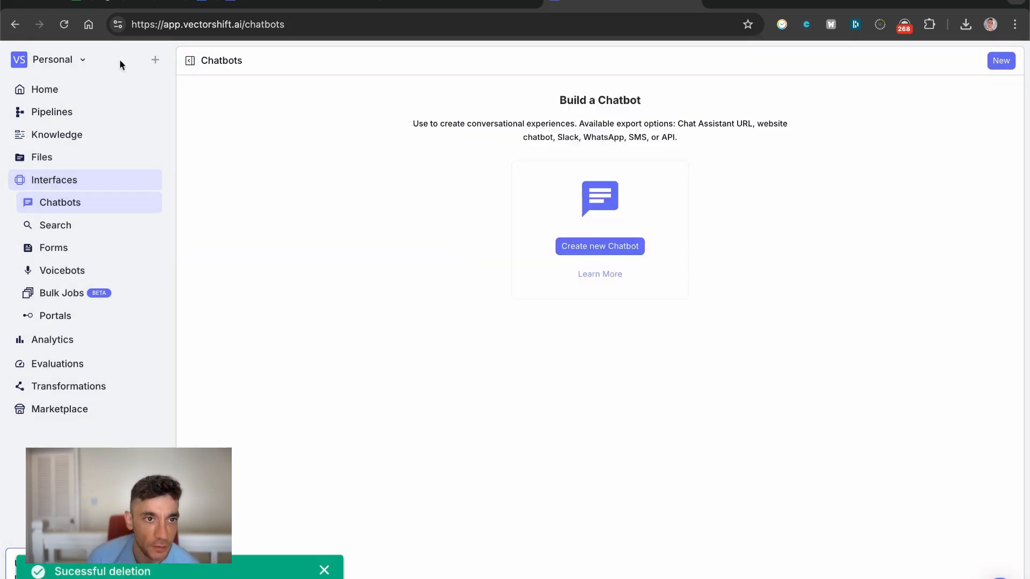
# Create a new pipeline from scratch
pyautogui.click(76, 113)
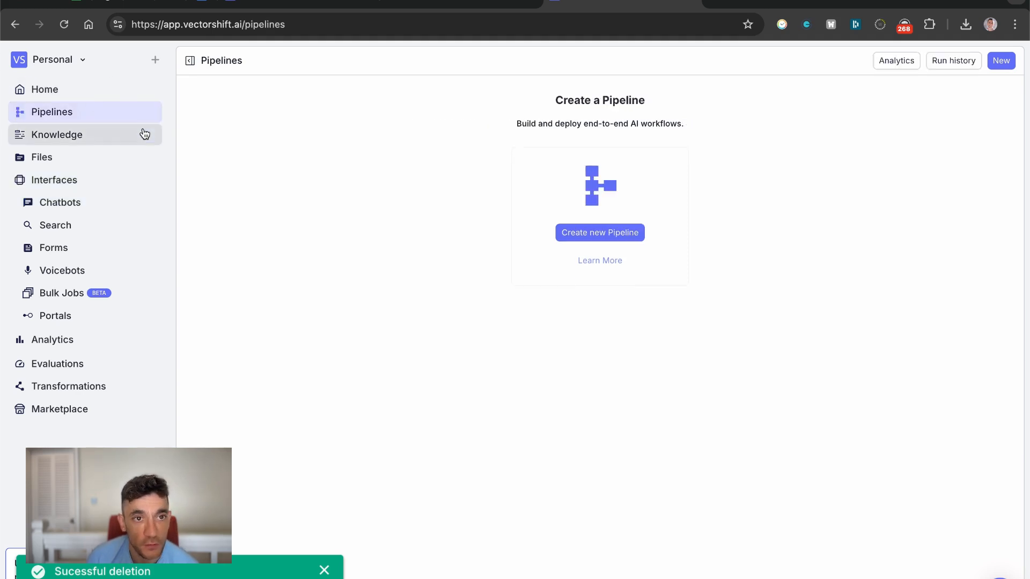
pyautogui.click(632, 234)
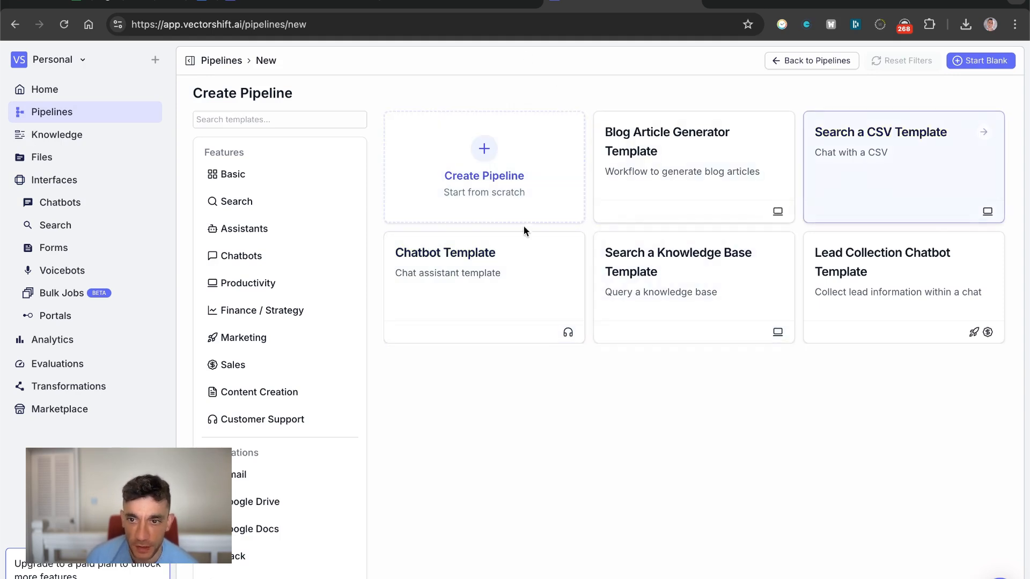
pyautogui.click(471, 183)
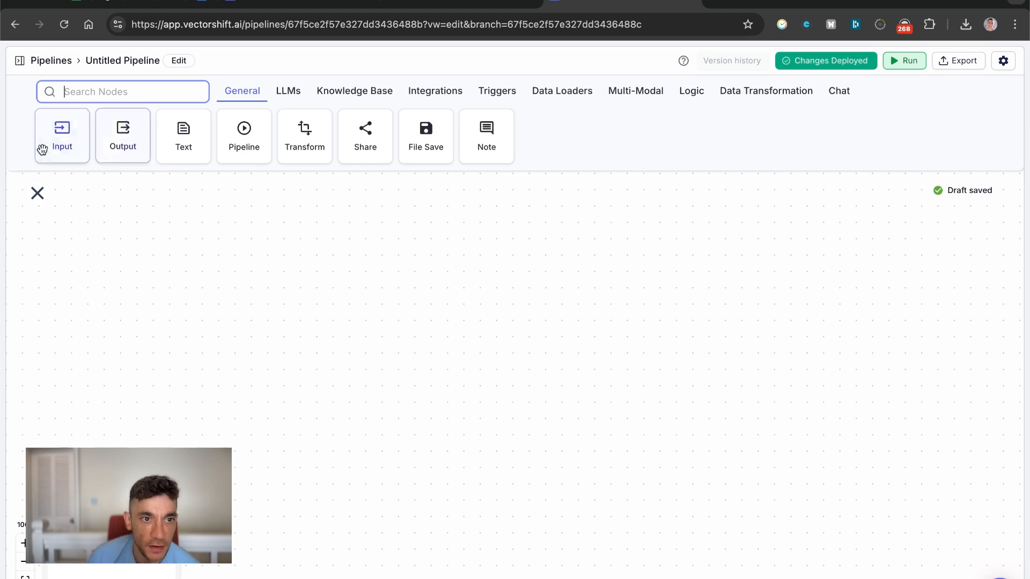
# Add an Input node to the pipeline canvas and place a Google LLM node beside it without overlap
pyautogui.click(51, 147)
pyautogui.moveTo(525, 313); pyautogui.dragTo(176, 236)
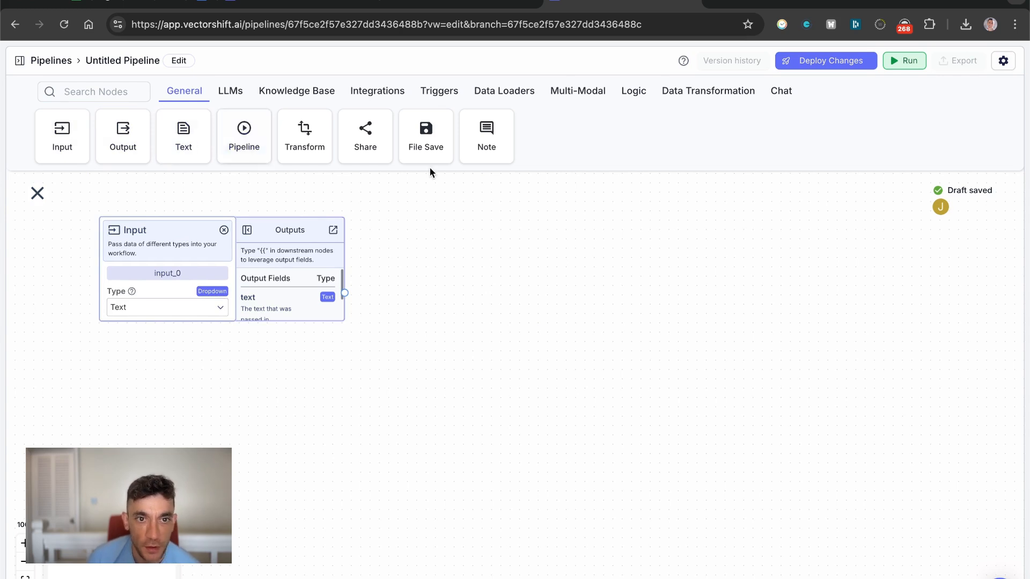
pyautogui.click(232, 96)
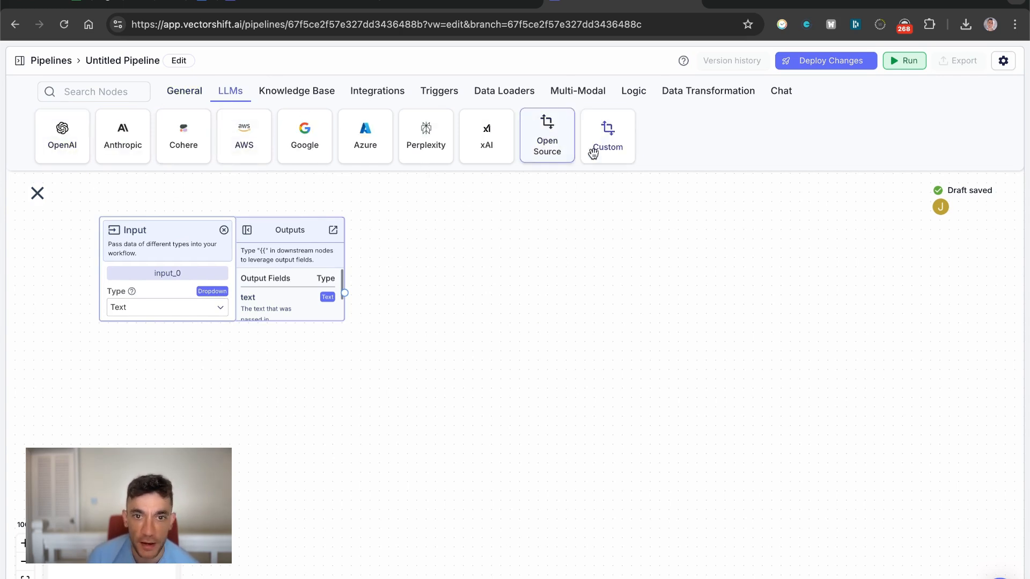
pyautogui.moveTo(324, 144); pyautogui.dragTo(511, 307)
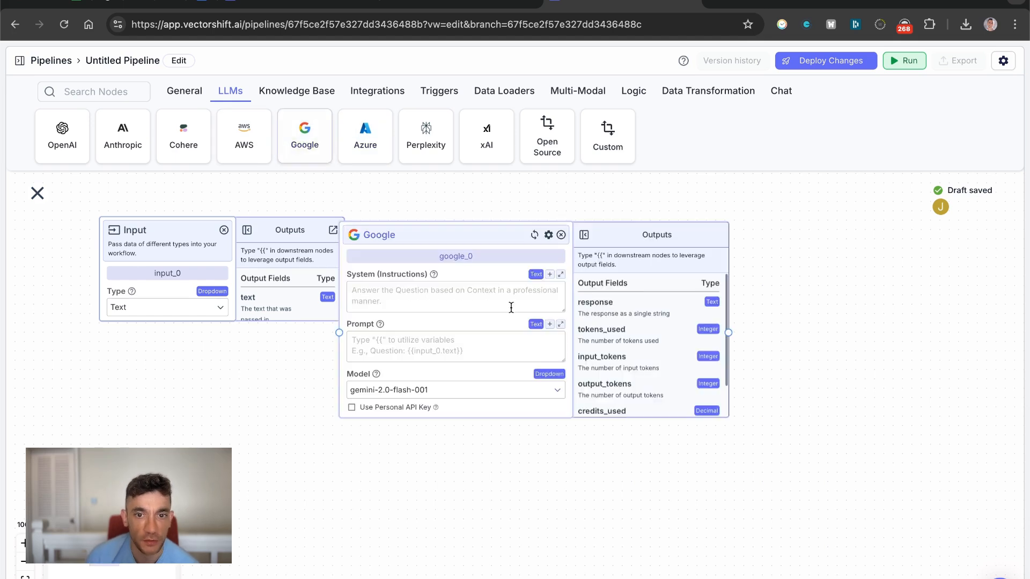
pyautogui.moveTo(489, 235); pyautogui.dragTo(531, 286)
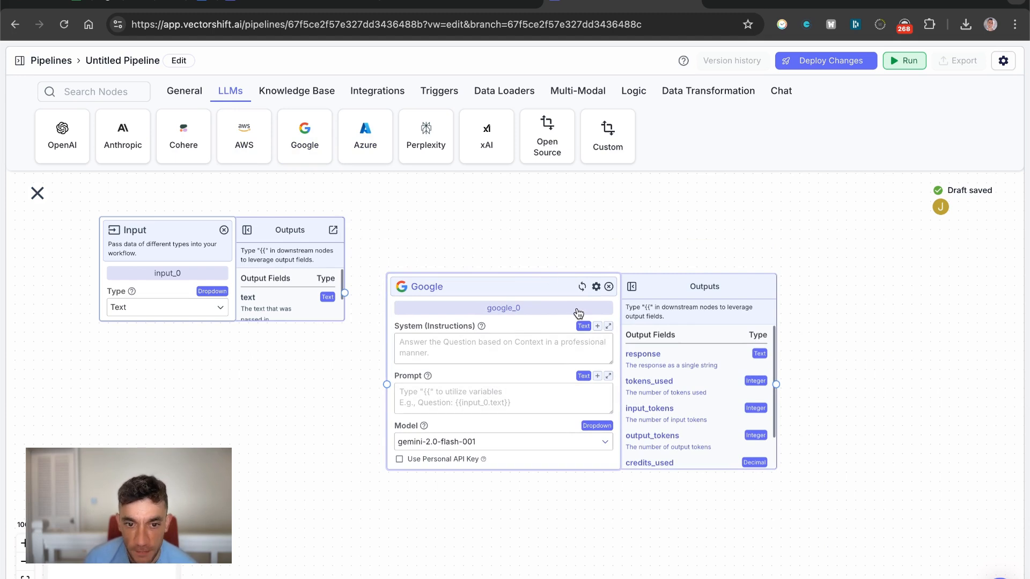
# Set the Google node's model to gemini-2.5-pro-exp-03-25 and enable the use of a personal API key
pyautogui.click(470, 441)
pyautogui.scroll(-1, 497, 349)
pyautogui.scroll(1, 498, 346)
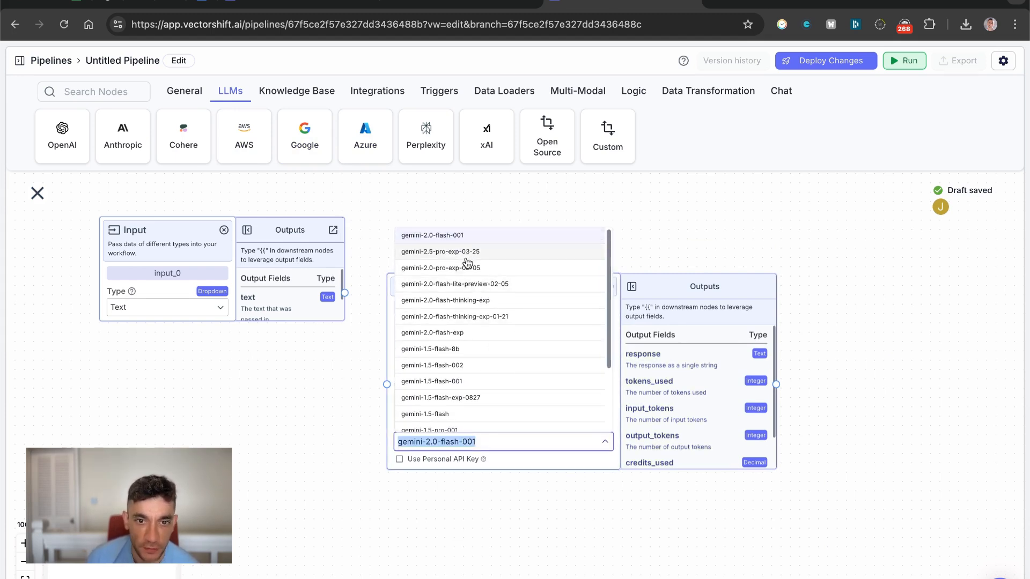
pyautogui.click(464, 259)
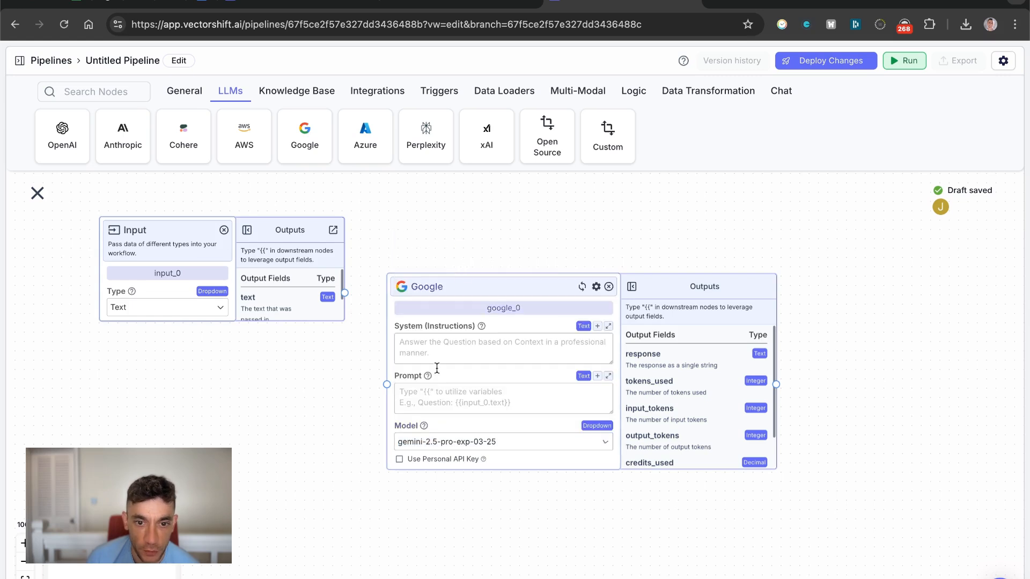
pyautogui.click(435, 461)
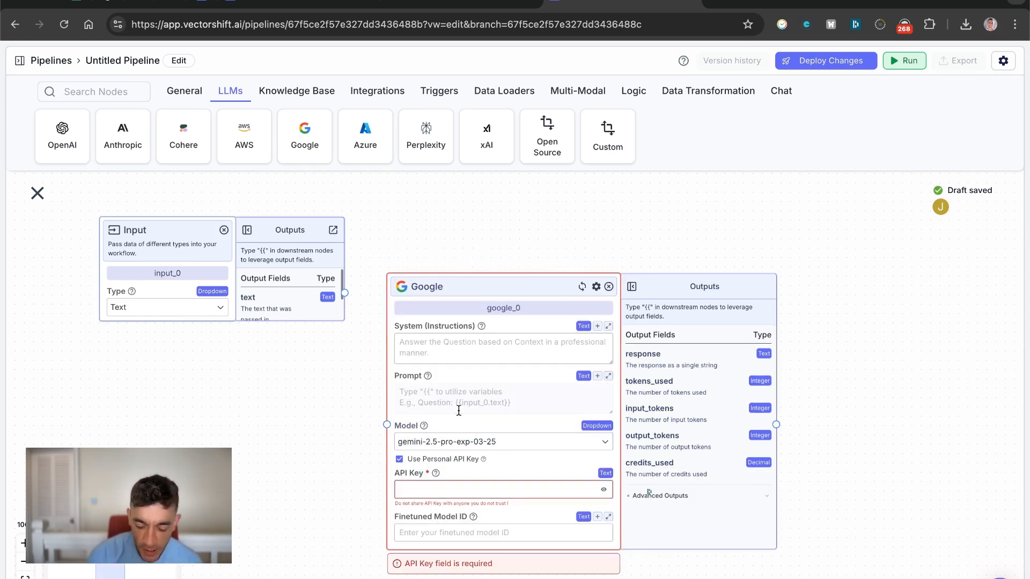
# Open Google AI Studio in a new browser tab and go to its API keys page
pyautogui.press('super+t')
pyautogui.write('aist')
pyautogui.press('Return')
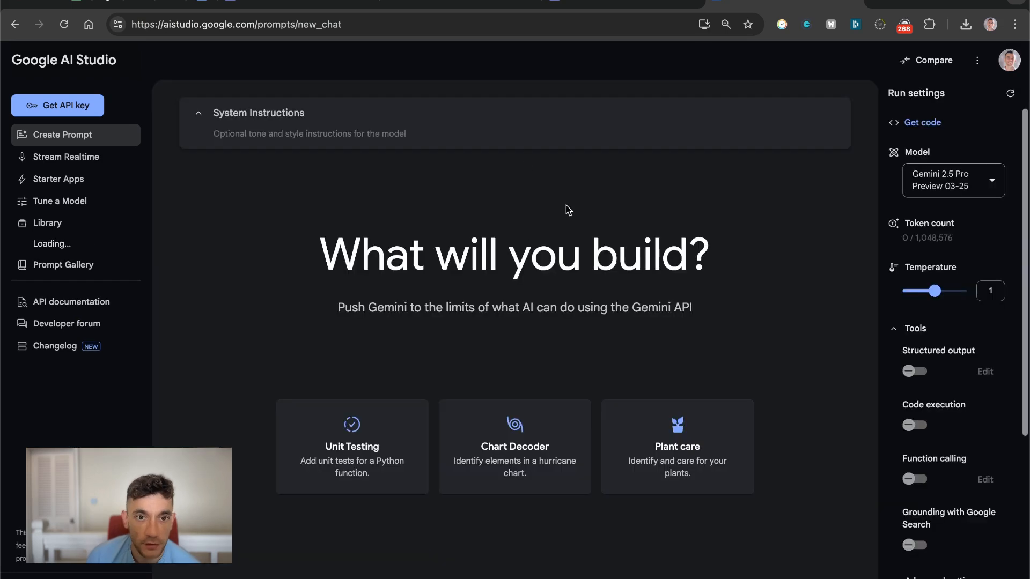
pyautogui.click(51, 157)
pyautogui.click(59, 139)
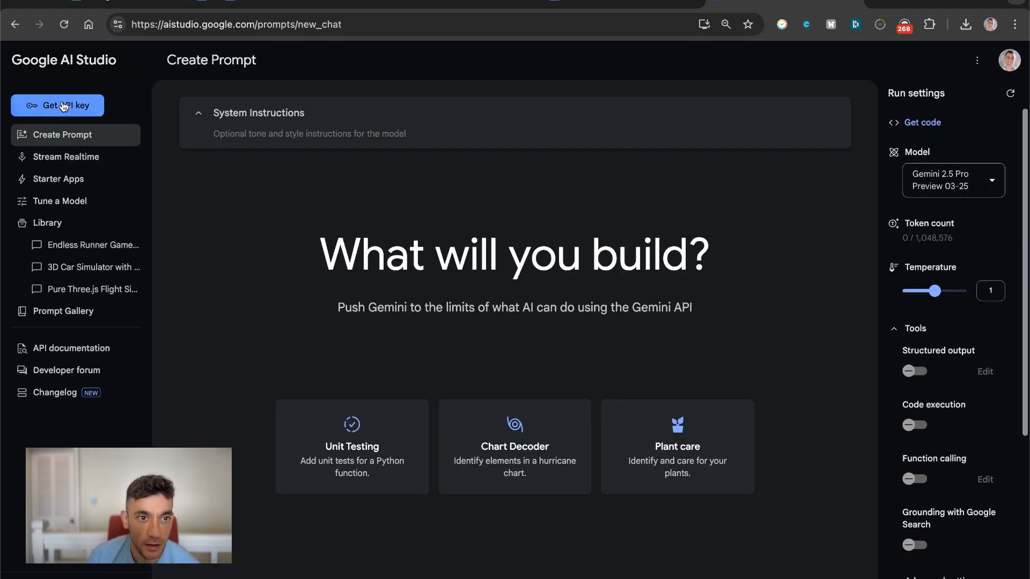
pyautogui.click(67, 103)
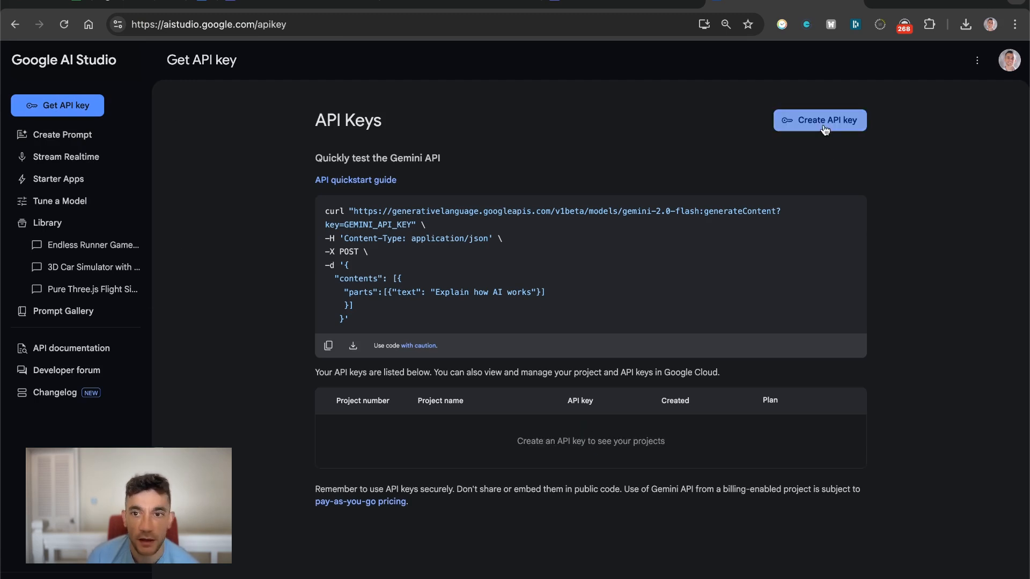
pyautogui.moveTo(339, 452); pyautogui.dragTo(680, 457)
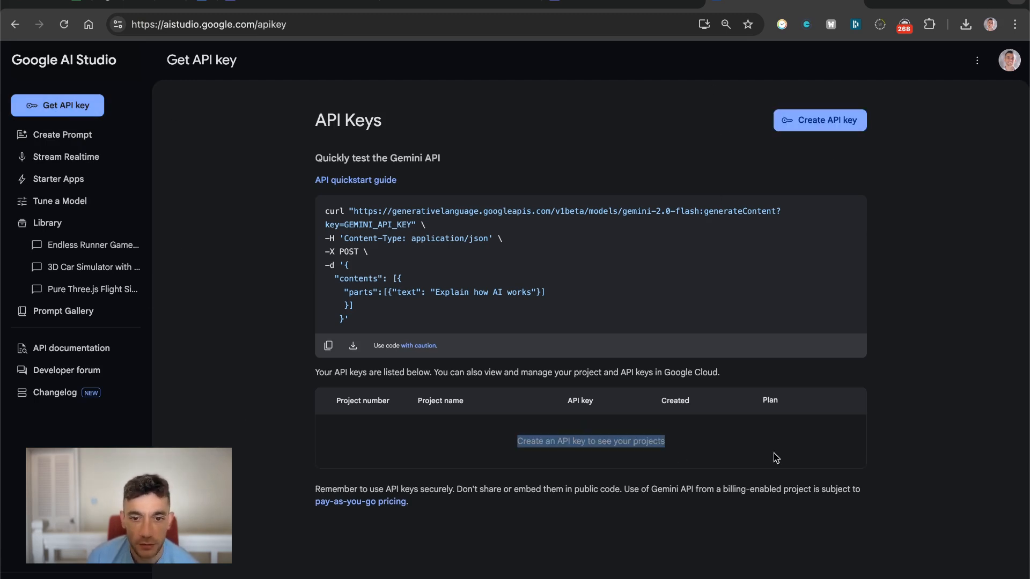
pyautogui.click(246, 320)
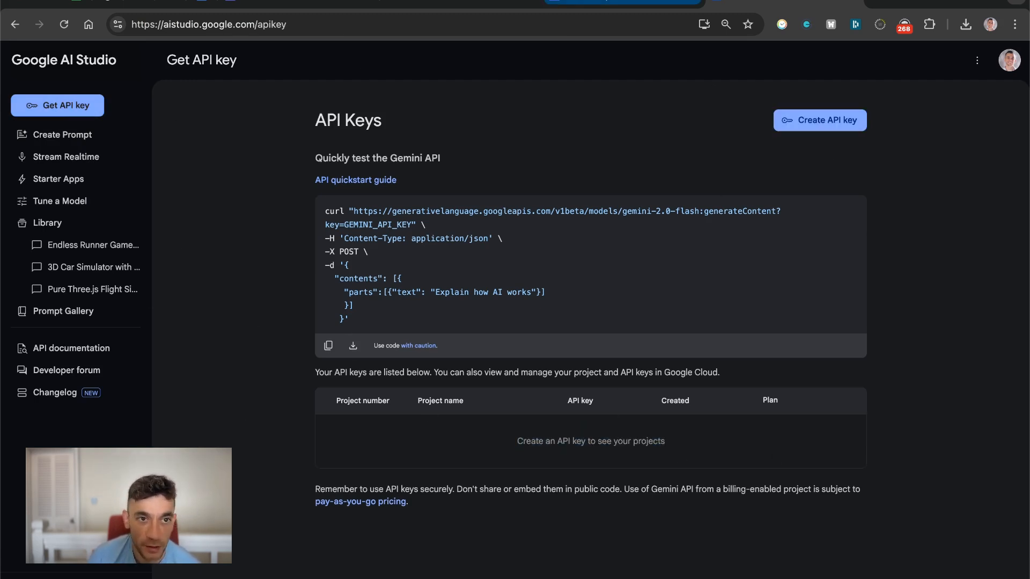
# Switch back to the VectorShift pipeline and reposition the Google node on the canvas
pyautogui.click(622, 2)
pyautogui.click(748, 3)
pyautogui.click(625, 2)
pyautogui.click(747, 2)
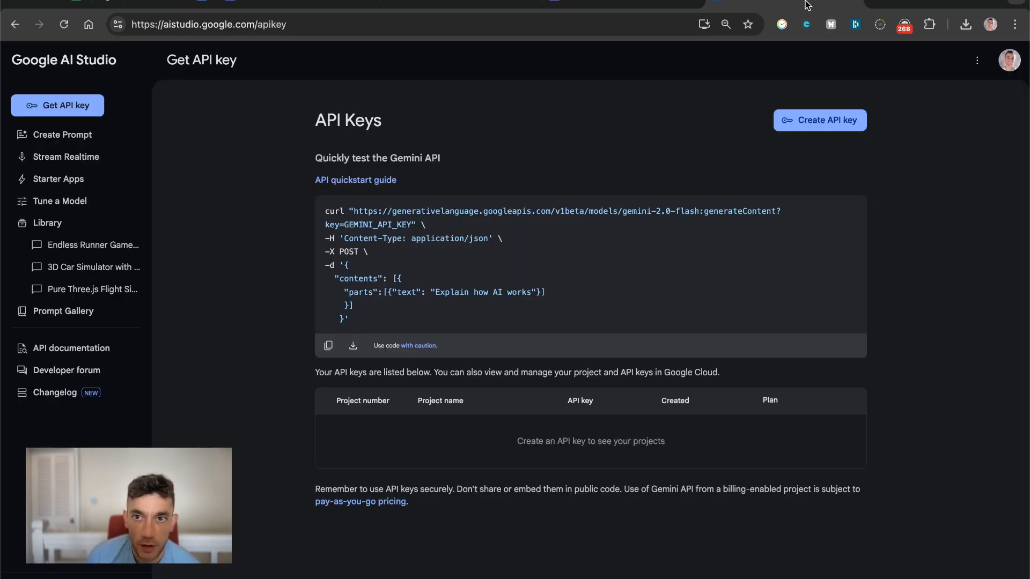
pyautogui.click(622, 2)
pyautogui.moveTo(520, 279); pyautogui.dragTo(567, 237)
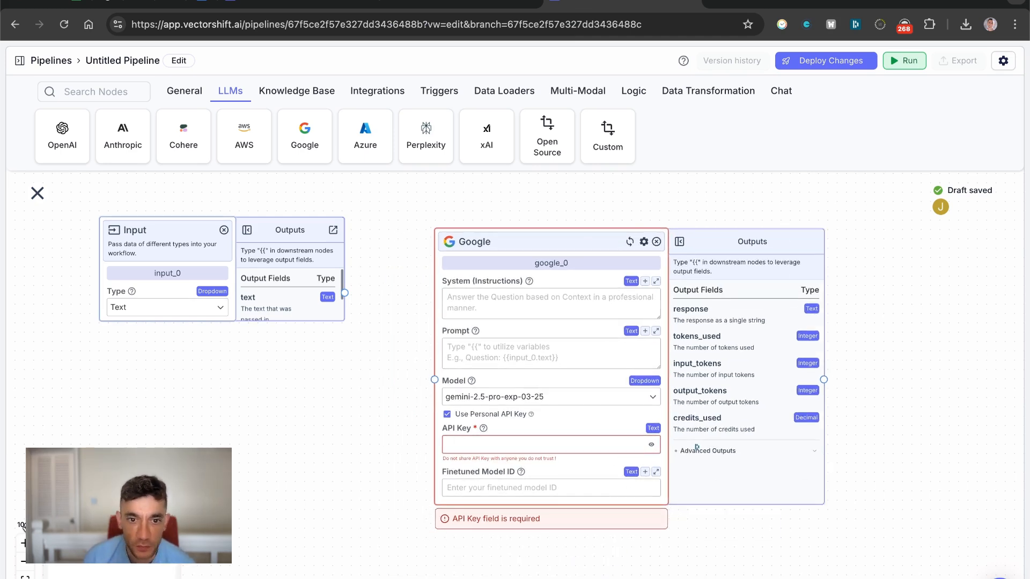
# Set the Google node's prompt to the Input node's text output, input_0.text
pyautogui.click(460, 353)
pyautogui.write('@')
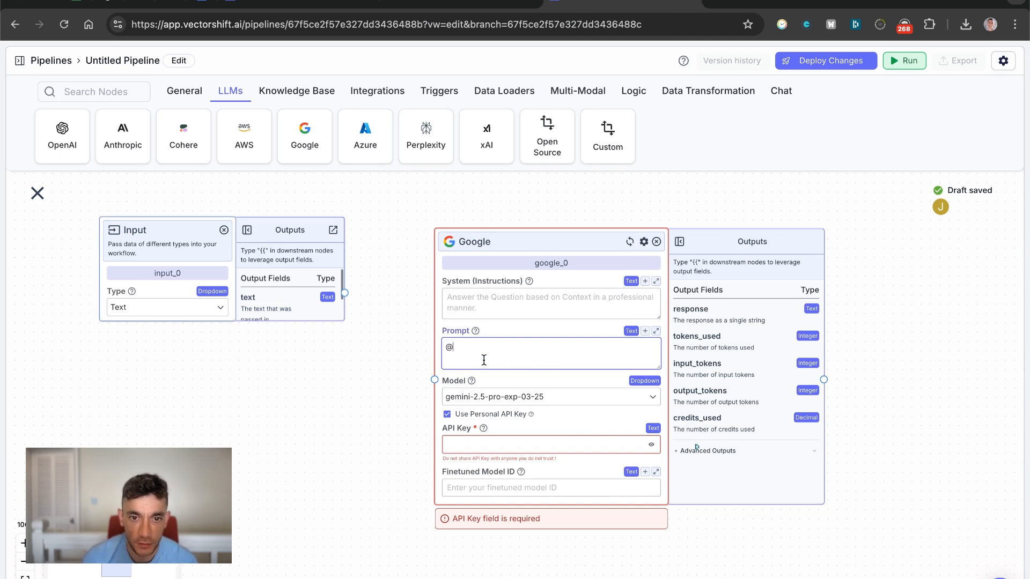
pyautogui.press('BackSpace')
pyautogui.write('{')
pyautogui.press('BackSpace')
pyautogui.write('{{')
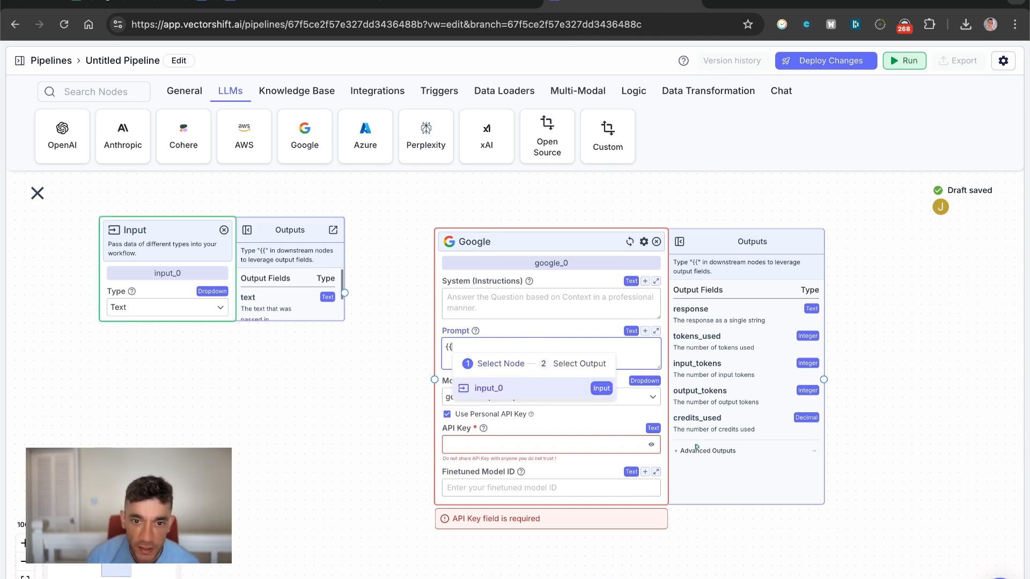
pyautogui.click(488, 389)
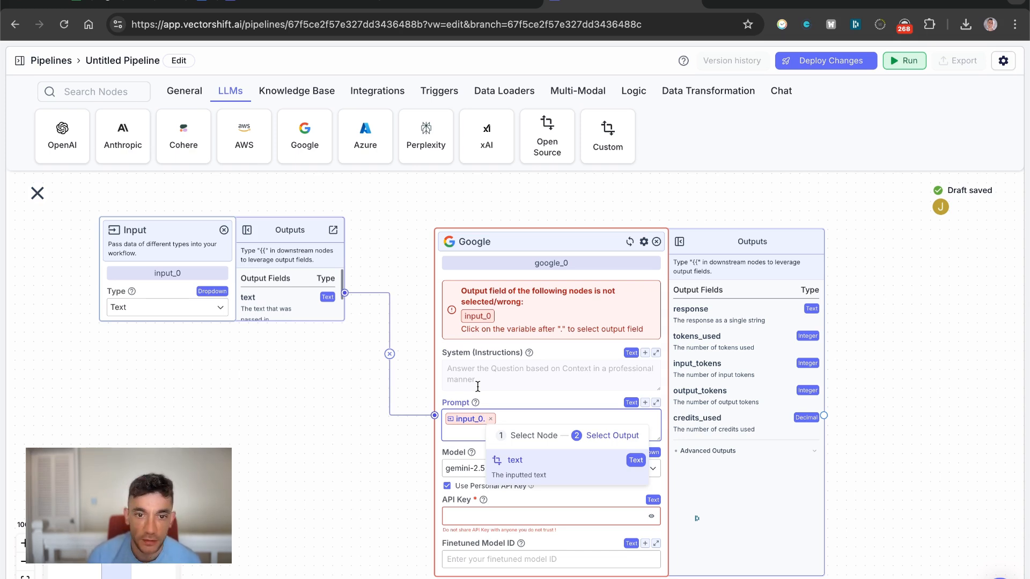
pyautogui.click(560, 468)
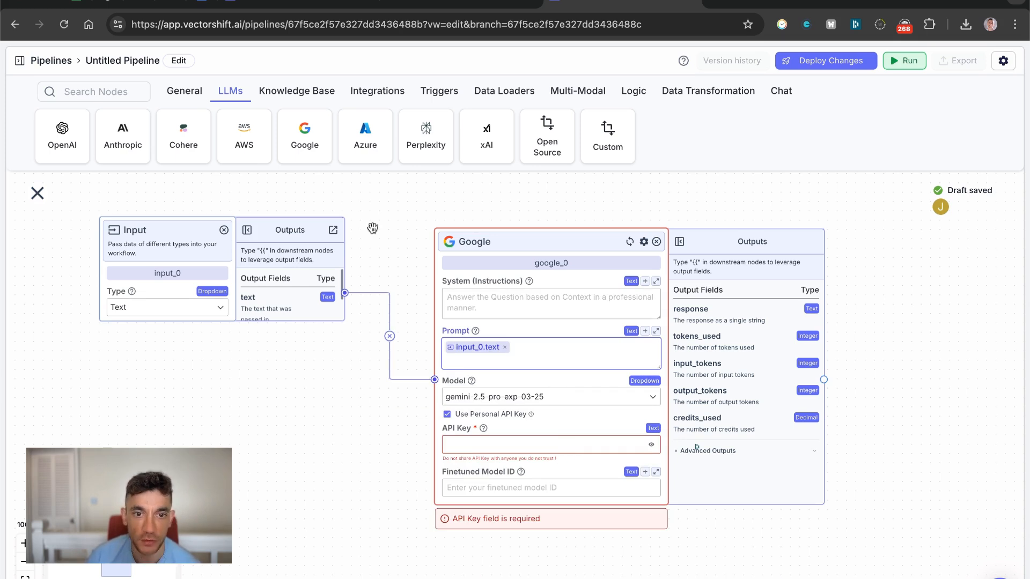
# Shift the Input and Google nodes toward the upper left of the canvas and disable Use Personal API Key on the Google node
pyautogui.moveTo(241, 248); pyautogui.dragTo(180, 226)
pyautogui.moveTo(483, 263); pyautogui.dragTo(420, 252)
pyautogui.click(382, 431)
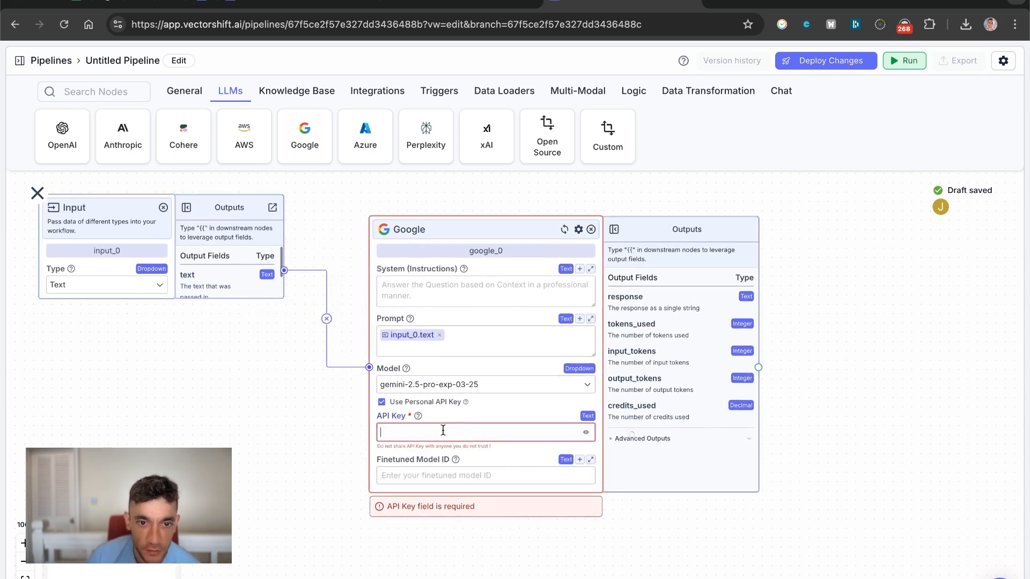
pyautogui.click(332, 402)
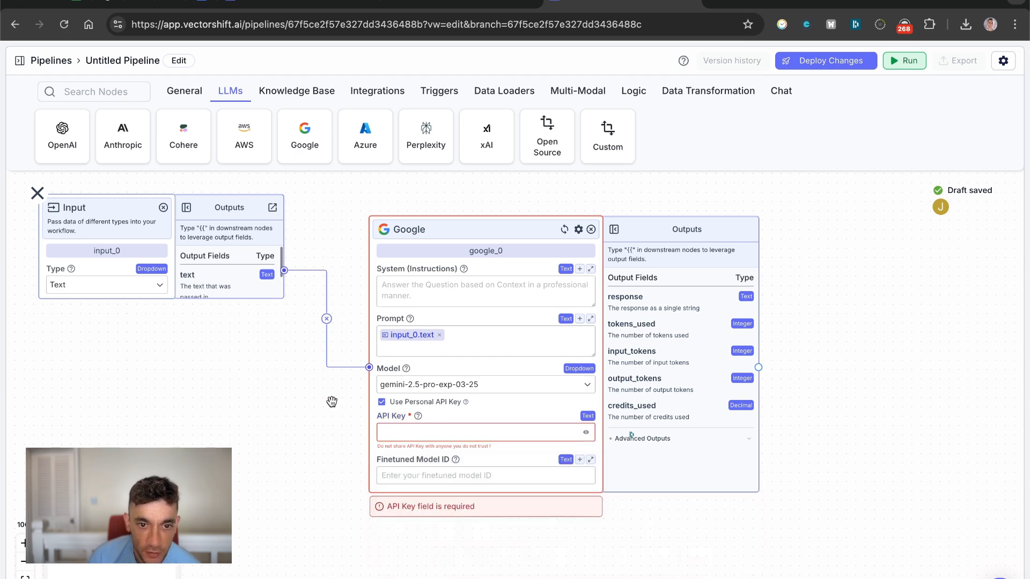
pyautogui.click(382, 403)
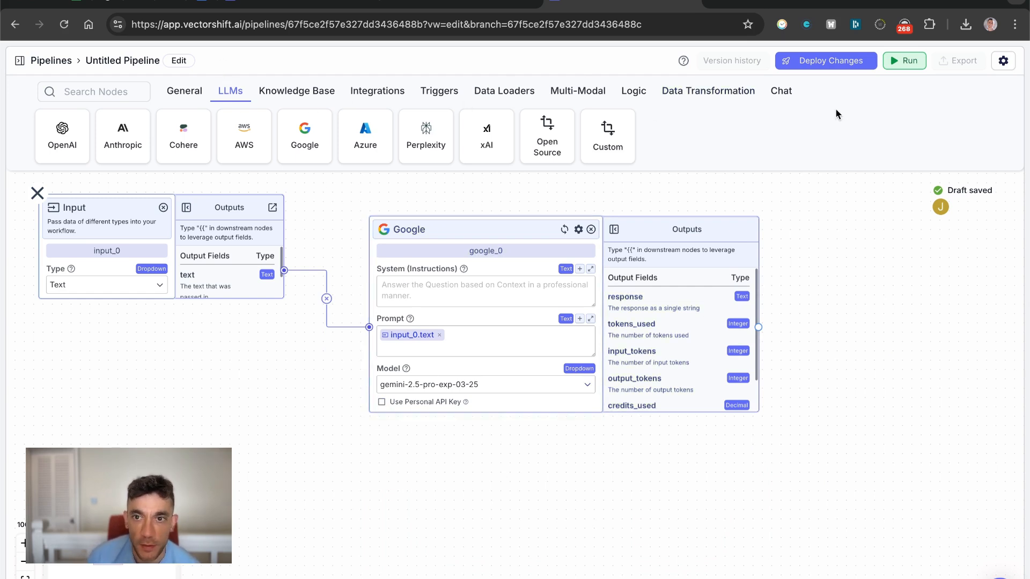
# Add a Web Search node below the Google node and set its search provider to Google Search
pyautogui.click(176, 90)
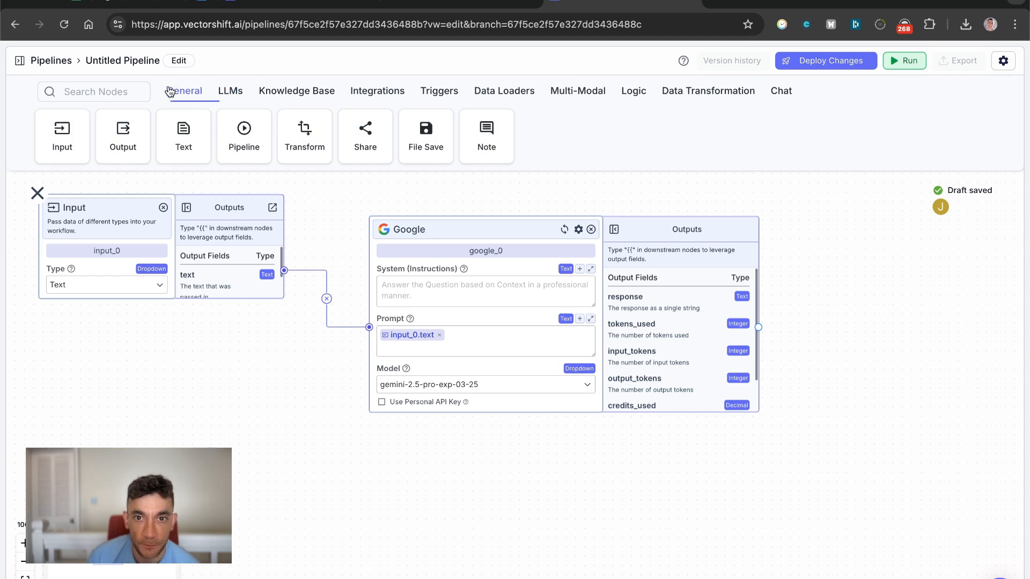
pyautogui.click(228, 94)
pyautogui.click(296, 91)
pyautogui.click(505, 91)
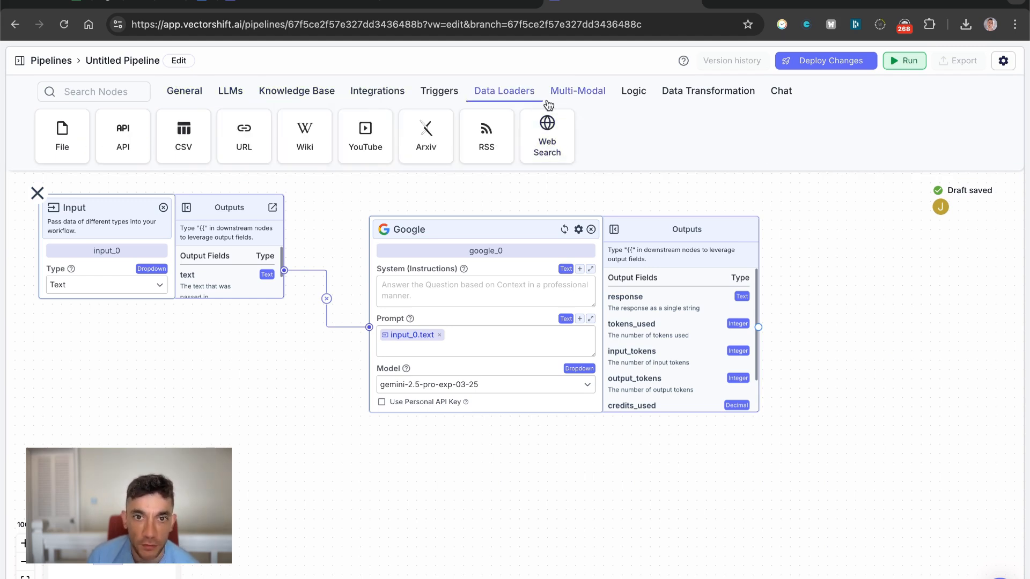
pyautogui.moveTo(531, 147); pyautogui.dragTo(499, 486)
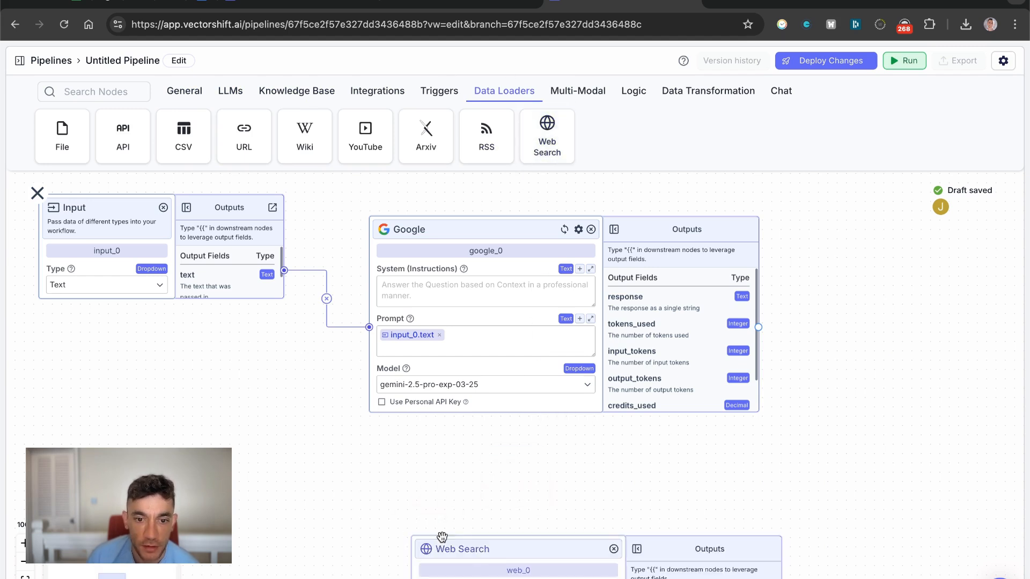
pyautogui.scroll(-2, 567, 474)
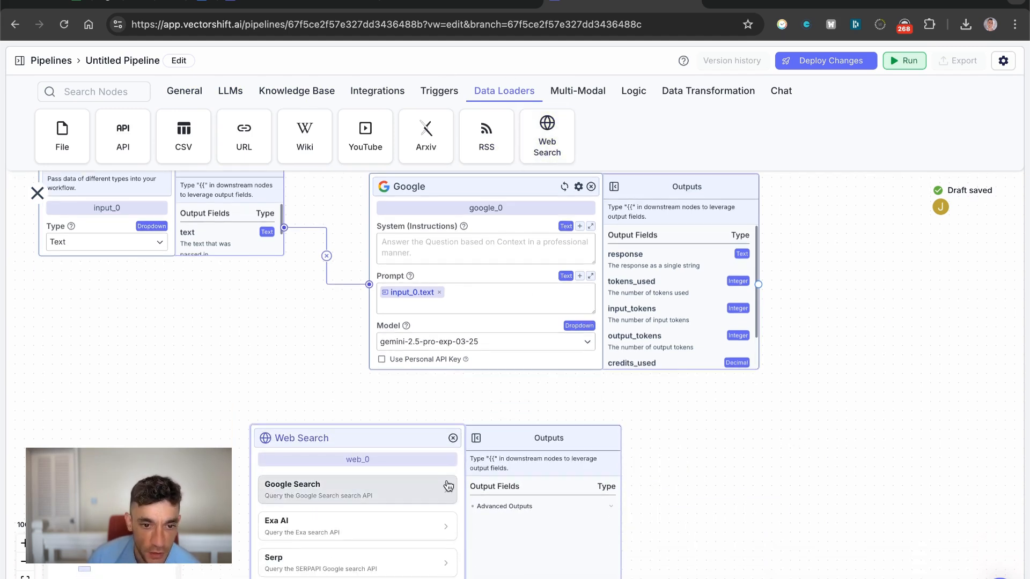
pyautogui.scroll(-2, 726, 443)
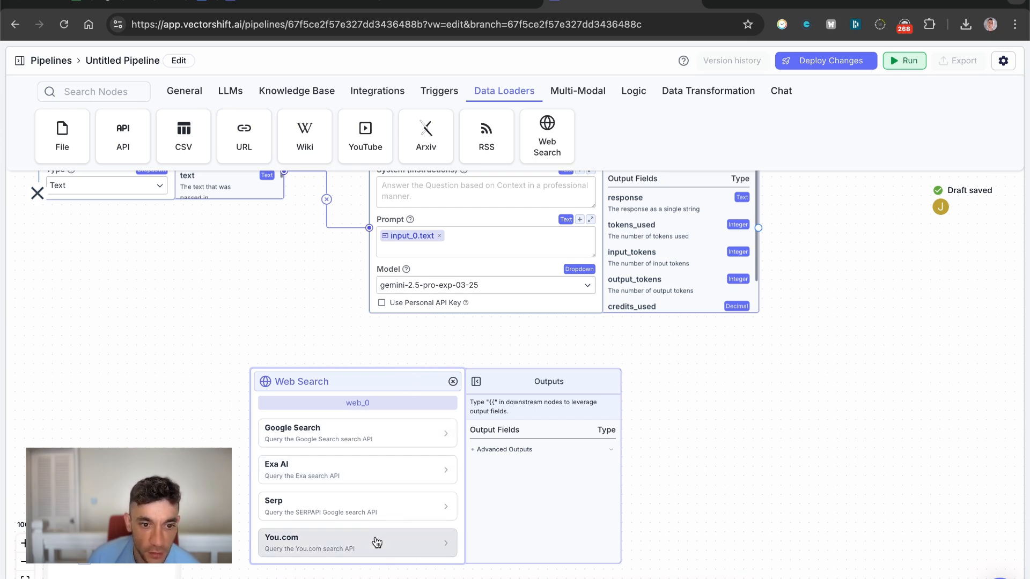
pyautogui.click(337, 443)
pyautogui.click(320, 442)
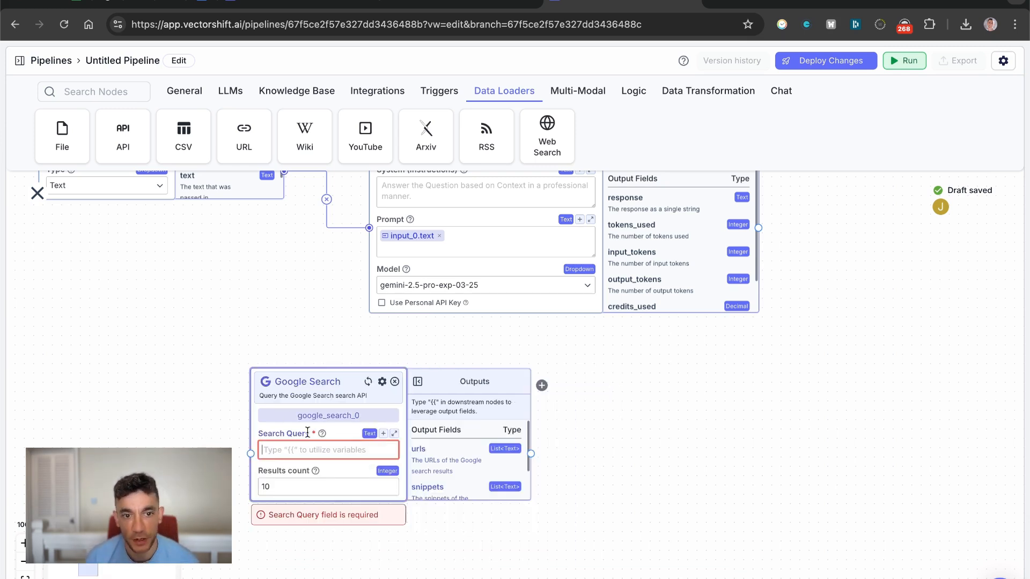
# Set the Google Search node's search query to the Google LLM node's response, google_0.response
pyautogui.scroll(1, 275, 392)
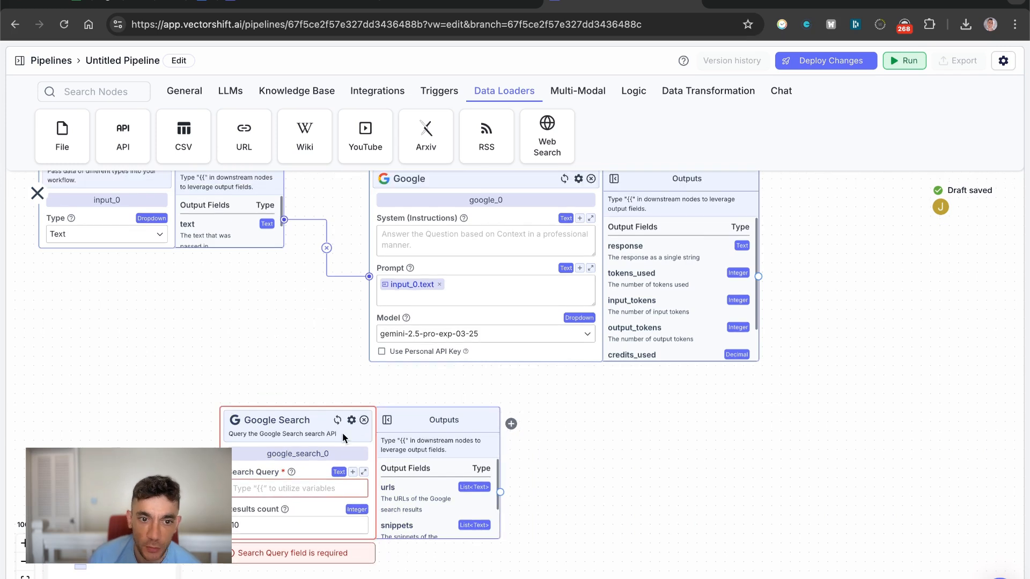
pyautogui.click(281, 488)
pyautogui.write('@')
pyautogui.press('BackSpace')
pyautogui.write('{{')
pyautogui.click(298, 541)
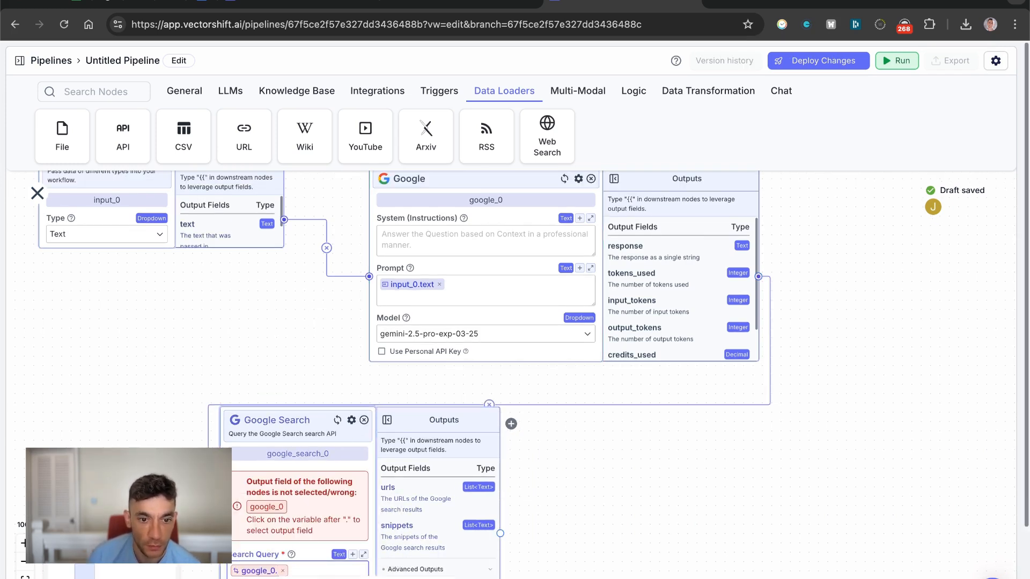
pyautogui.click(298, 574)
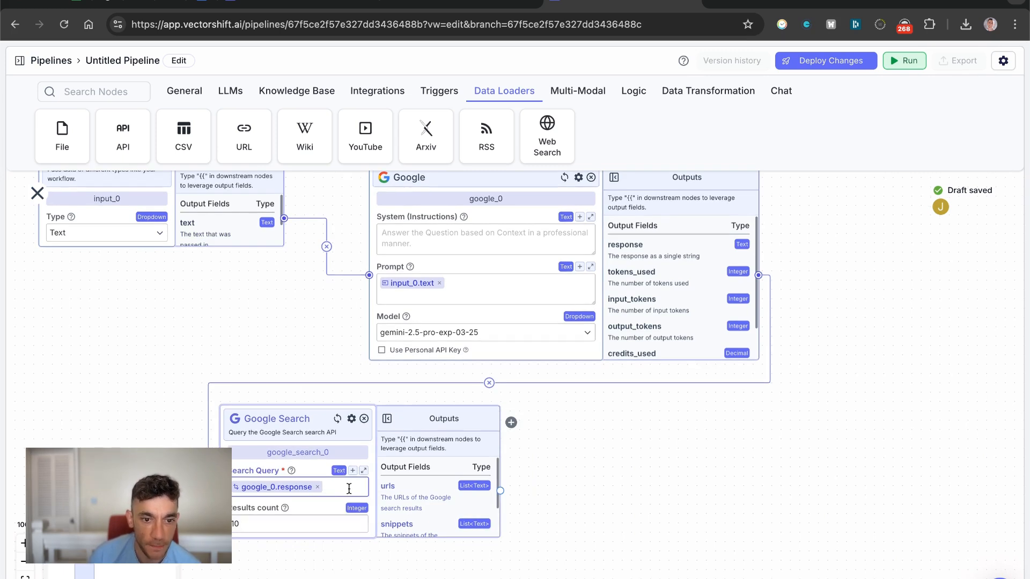
# Replace the Google Search node's search query with the Input node's text output, input_0.text
pyautogui.press('BackSpace')
pyautogui.press('BackSpace')
pyautogui.press('BackSpace')
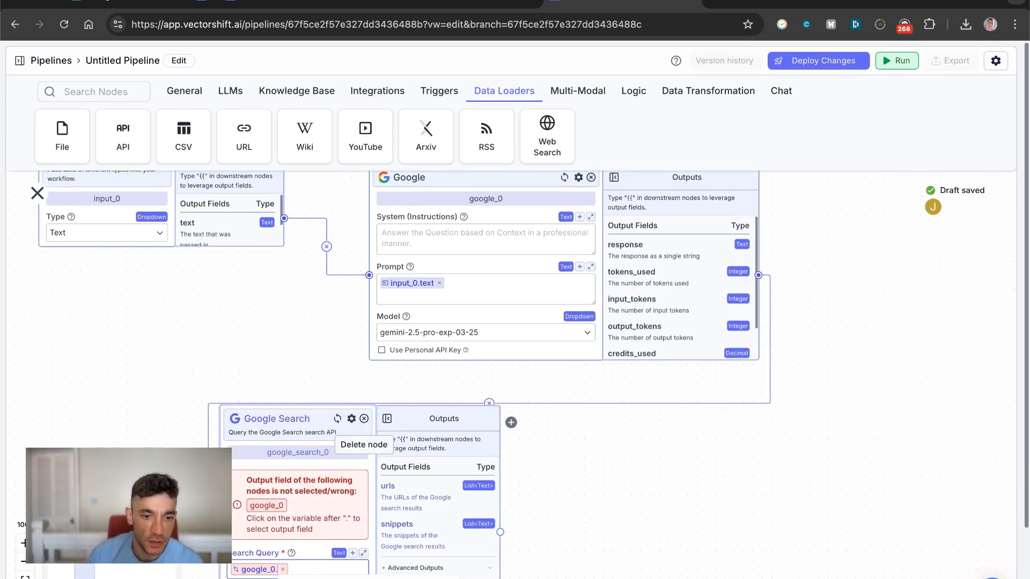
pyautogui.click(282, 569)
pyautogui.click(305, 571)
pyautogui.write('{{')
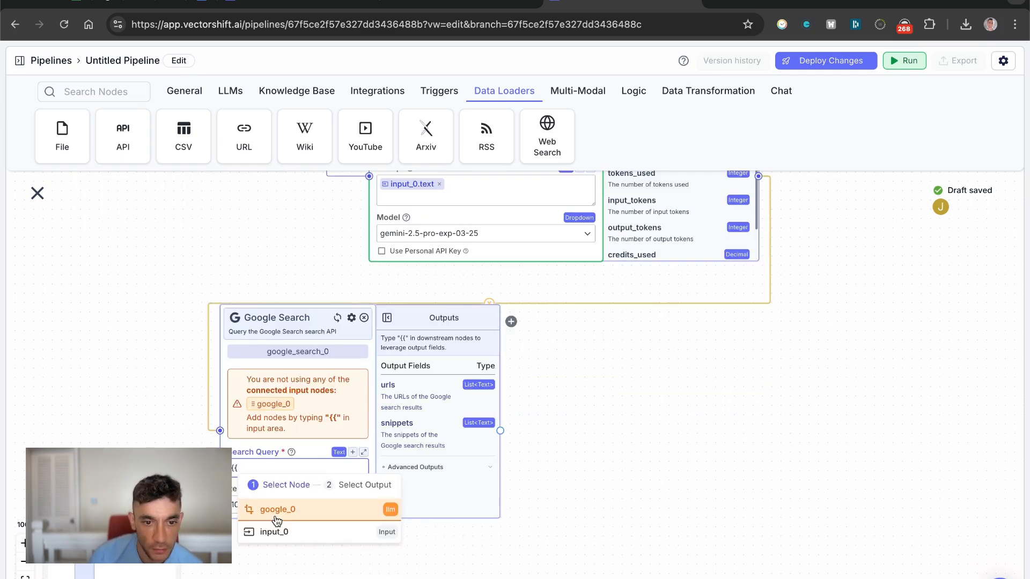
pyautogui.click(280, 531)
pyautogui.click(314, 573)
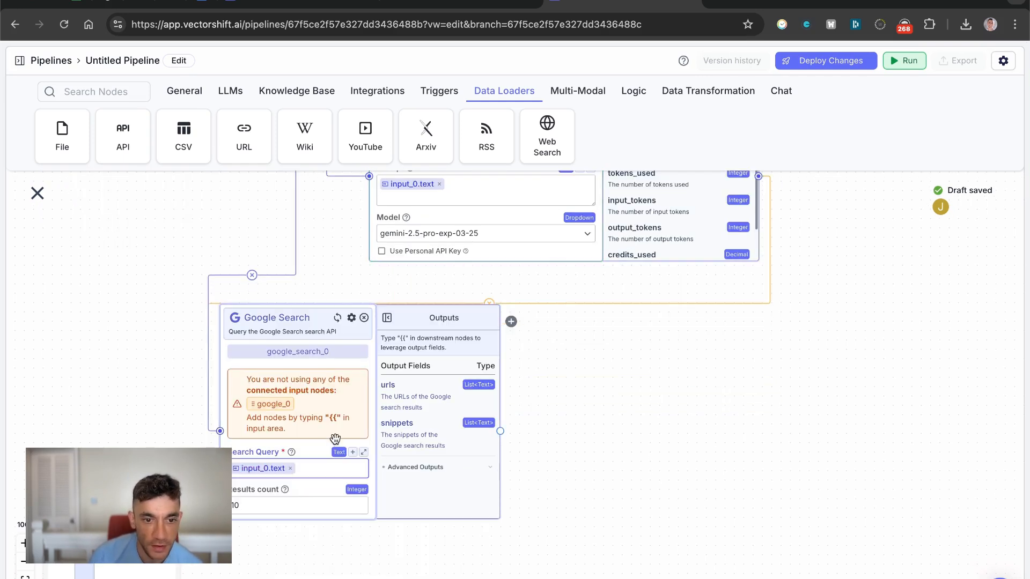
# Disconnect the Input node from the Google LLM node and move the Google LLM node to the right of the Google Search node
pyautogui.scroll(2, 566, 342)
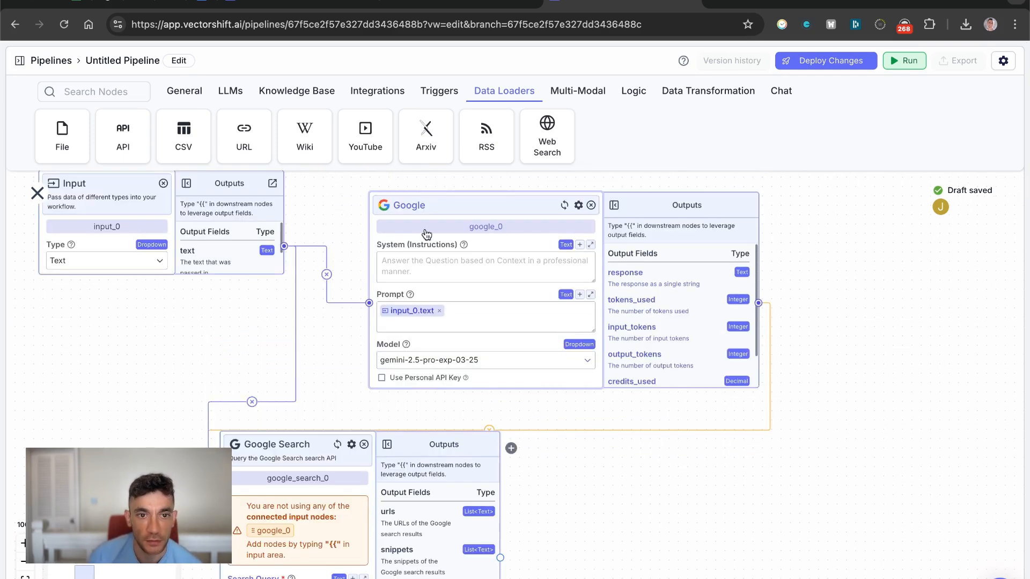
pyautogui.moveTo(400, 210); pyautogui.dragTo(589, 223)
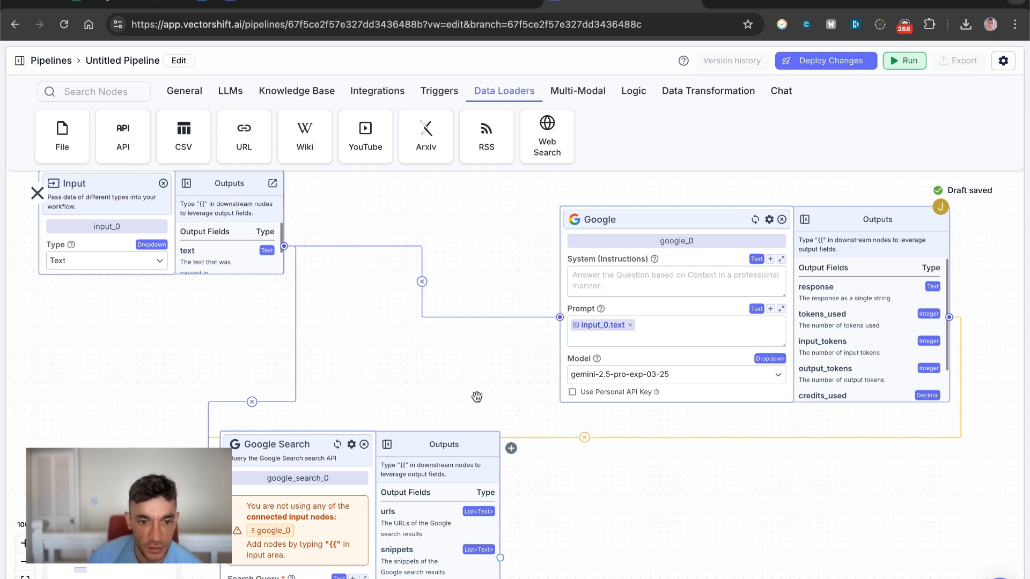
pyautogui.scroll(-1, 487, 368)
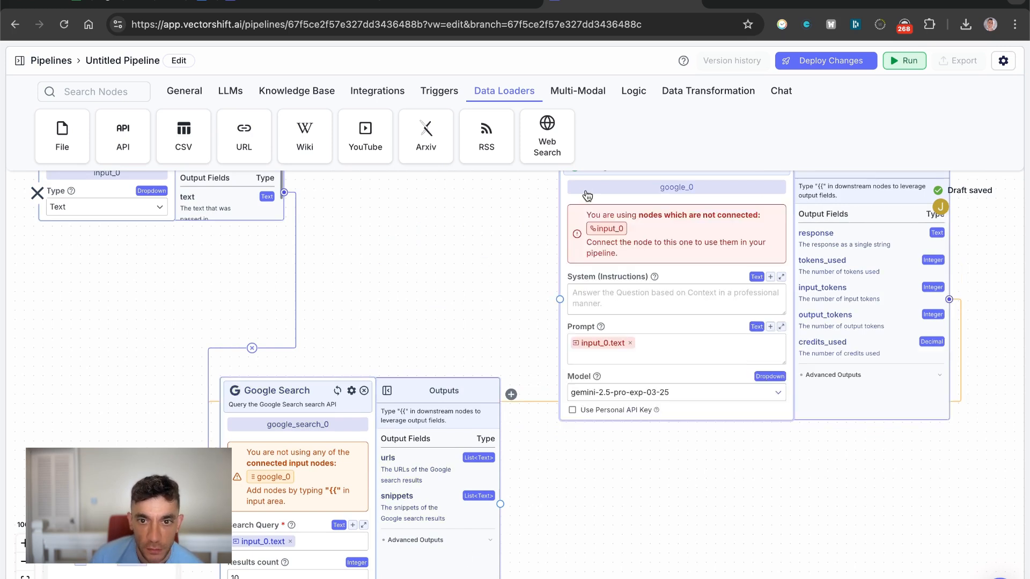
pyautogui.moveTo(589, 194); pyautogui.dragTo(667, 387)
pyautogui.scroll(2, 237, 260)
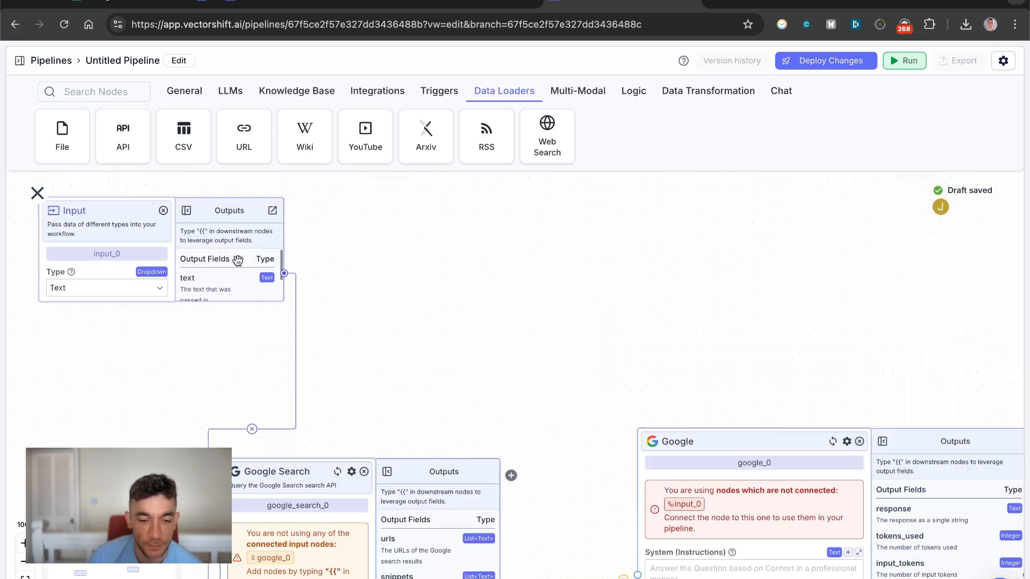
pyautogui.scroll(-3, 237, 260)
pyautogui.scroll(2, 363, 301)
pyautogui.moveTo(712, 413); pyautogui.dragTo(628, 225)
# Clear the Google LLM node's prompt, removing the input_0.text variable
pyautogui.click(652, 385)
pyautogui.press('BackSpace')
pyautogui.press('BackSpace')
pyautogui.press('BackSpace')
pyautogui.press('BackSpace')
pyautogui.press('BackSpace')
pyautogui.press('BackSpace')
pyautogui.press('BackSpace')
pyautogui.press('BackSpace')
pyautogui.press('BackSpace')
pyautogui.press('BackSpace')
pyautogui.press('BackSpace')
pyautogui.press('BackSpace')
pyautogui.press('BackSpace')
pyautogui.press('BackSpace')
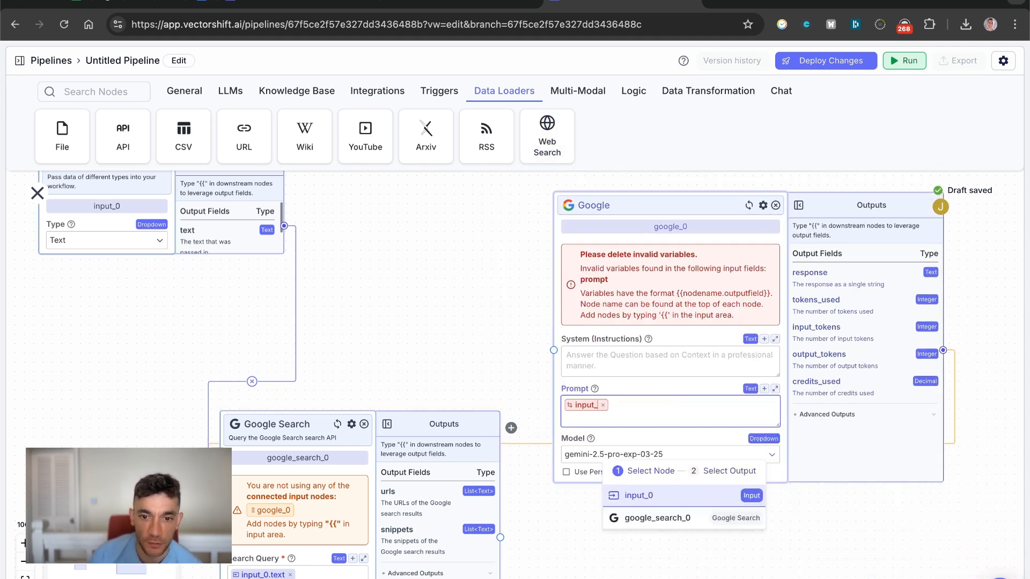
pyautogui.scroll(-2, 573, 390)
pyautogui.write('Mak')
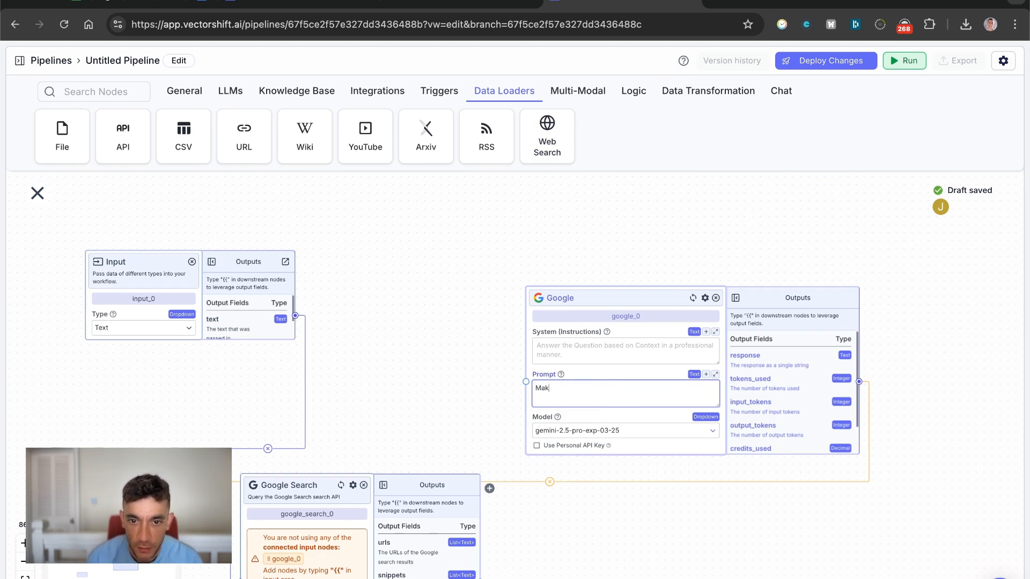
pyautogui.press('super+BackSpace')
# Set the Google node's system instructions to "You are a deep research assistant" and "Create a research report based on the google search results from" google_search_0.snippets
pyautogui.click(568, 342)
pyautogui.write('You are a deep research assistant')
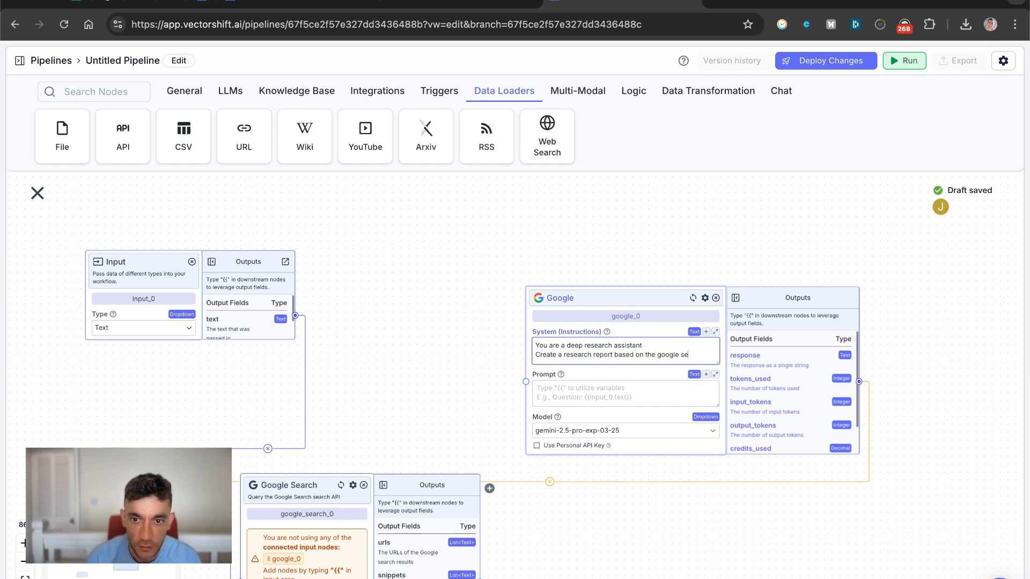
pyautogui.write('results from {{')
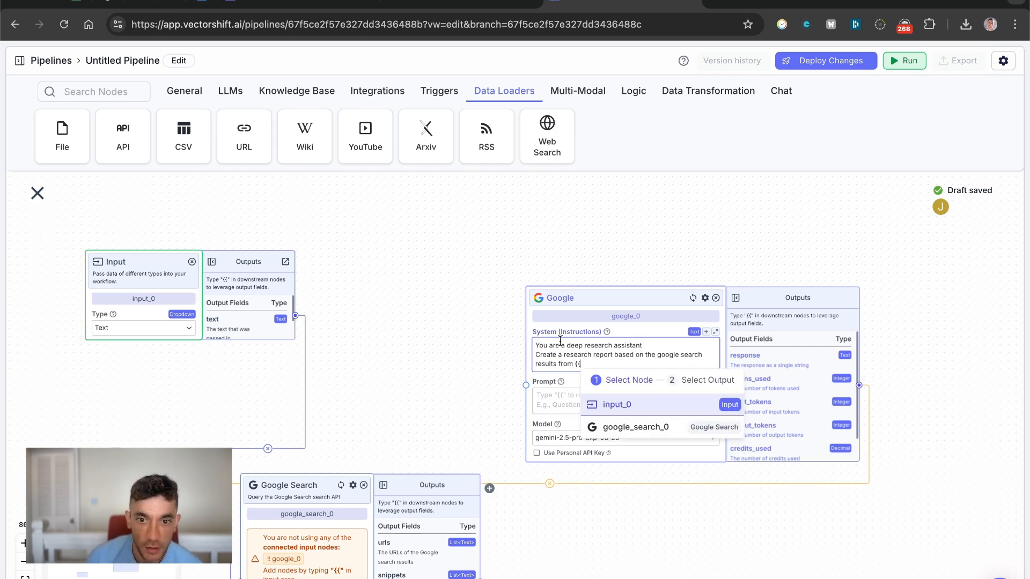
pyautogui.click(654, 429)
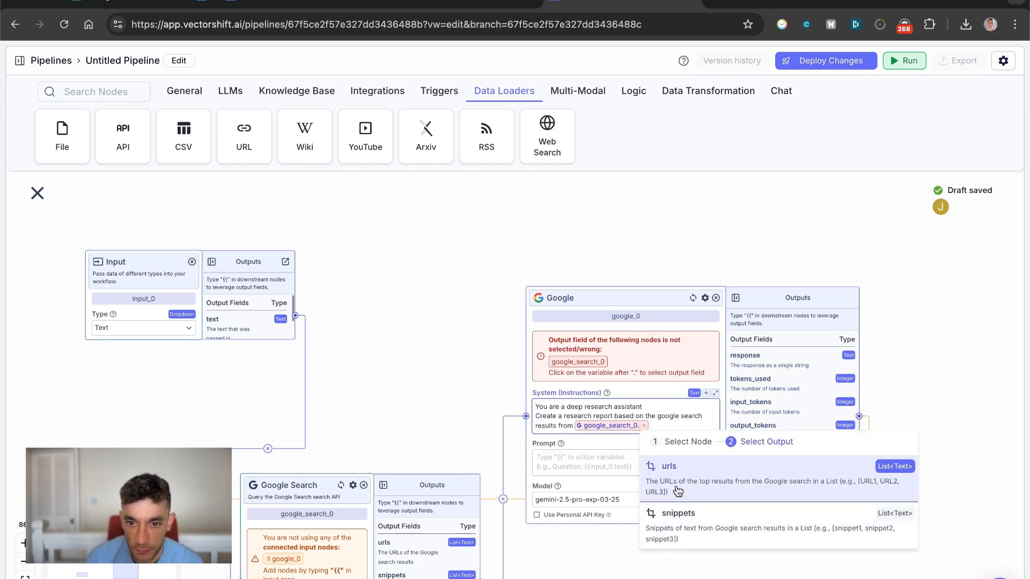
pyautogui.click(705, 531)
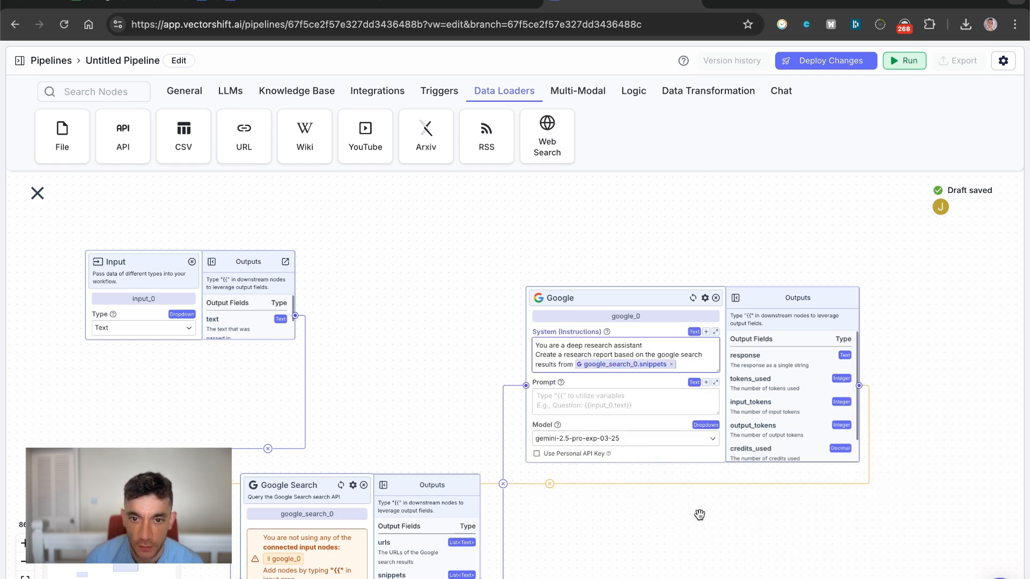
# Add google_search_0.urls after the snippets in the Google node's system instructions and reword the request to "Create a beautifully formatted research report"
pyautogui.write('{{')
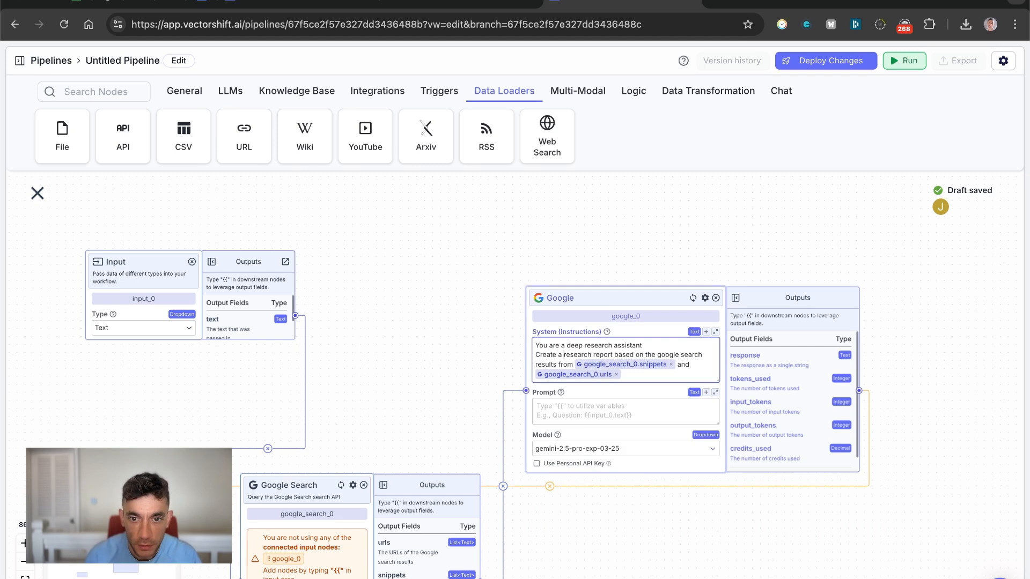
pyautogui.write('beautifully for')
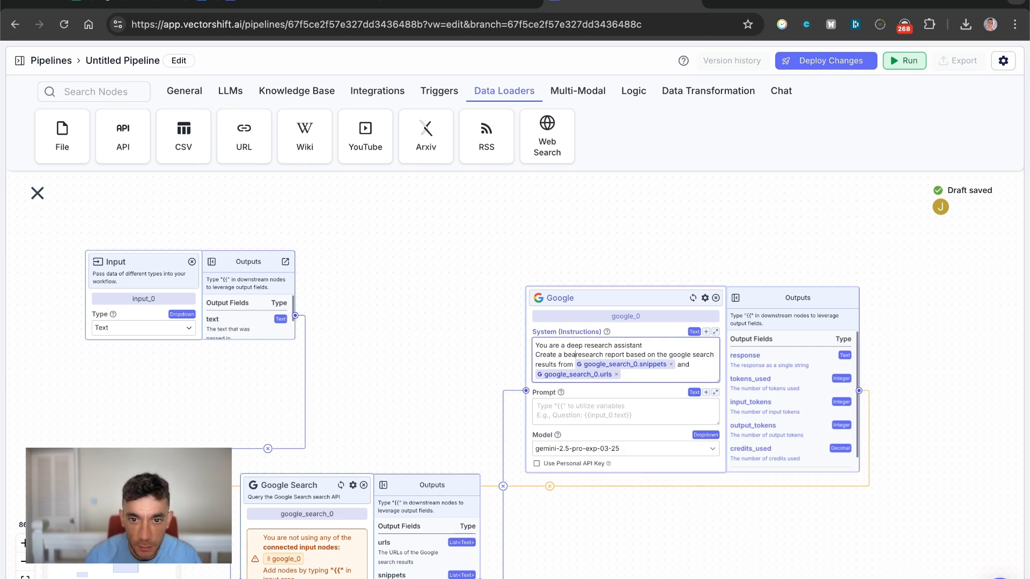
pyautogui.write('matted resear')
pyautogui.press('BackSpace')
pyautogui.press('BackSpace')
pyautogui.press('BackSpace')
pyautogui.press('BackSpace')
pyautogui.press('BackSpace')
pyautogui.press('BackSpace')
pyautogui.press('BackSpace')
pyautogui.press('BackSpace')
pyautogui.press('BackSpace')
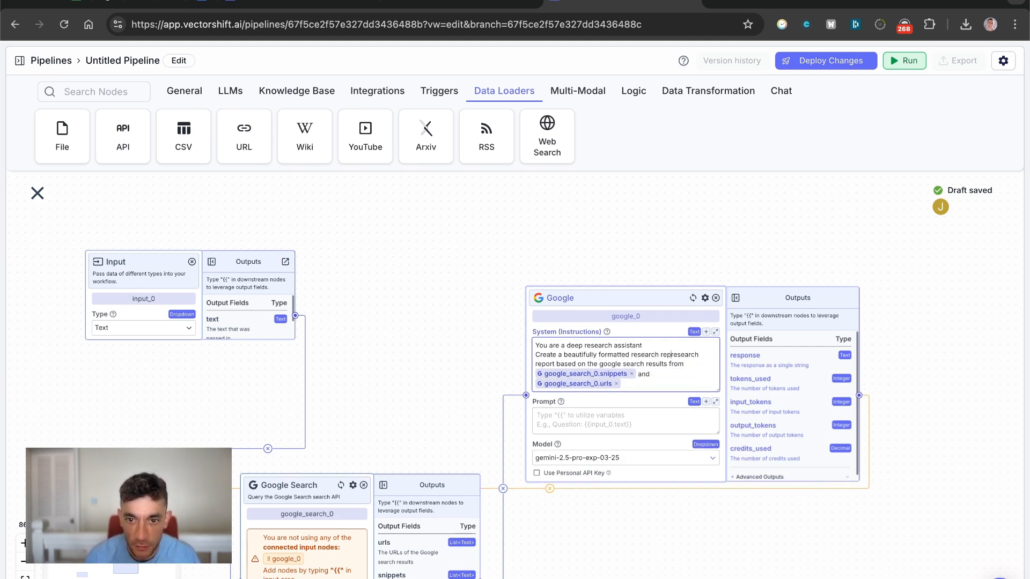
# Delete the connection running from the Google LLM node back to the Google Search node, and move both nodes closer to the Input node
pyautogui.scroll(-2, 554, 358)
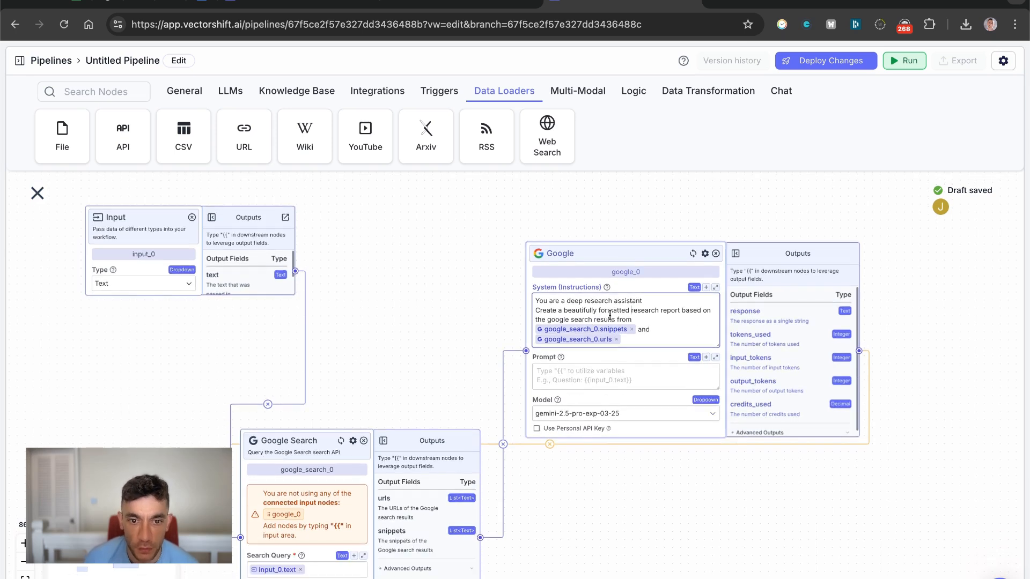
pyautogui.click(548, 444)
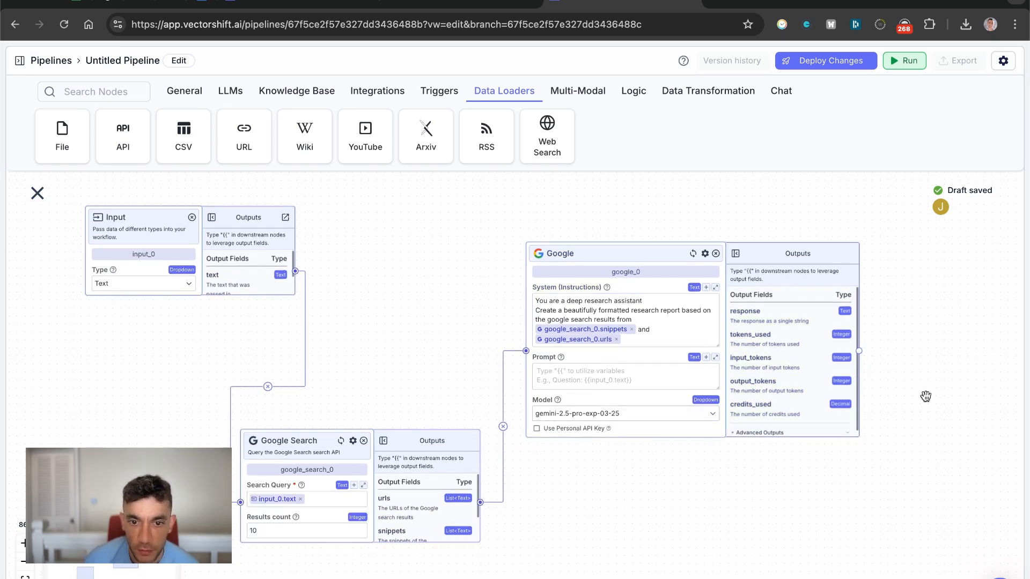
pyautogui.moveTo(585, 257); pyautogui.dragTo(532, 255)
pyautogui.moveTo(341, 441); pyautogui.dragTo(220, 455)
pyautogui.moveTo(558, 255); pyautogui.dragTo(442, 232)
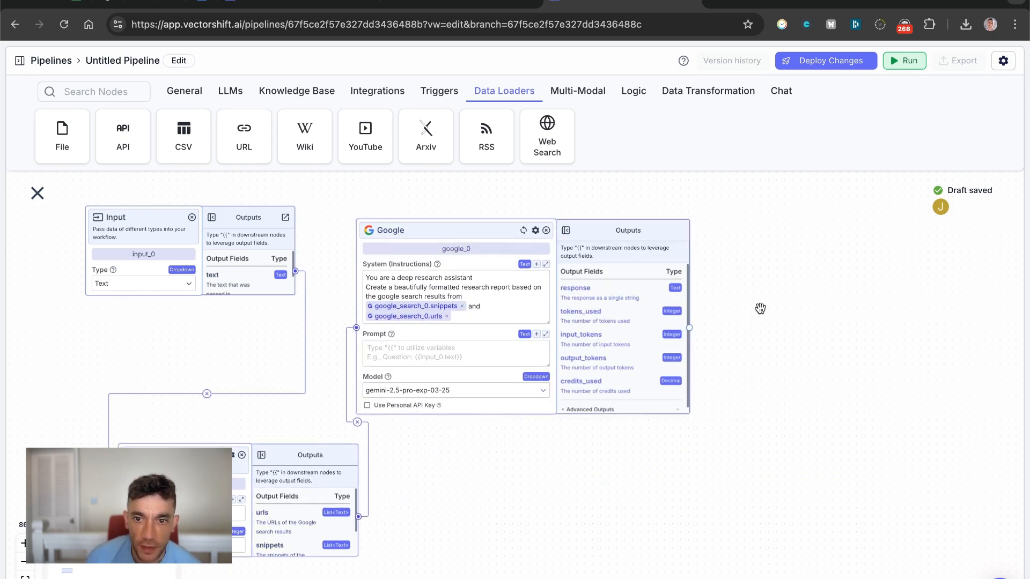
pyautogui.click(184, 91)
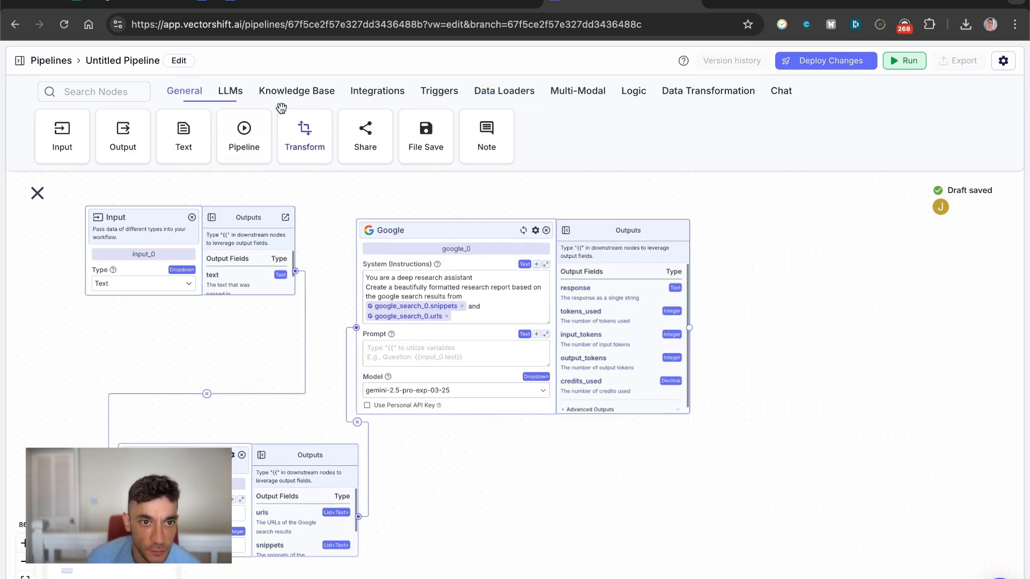
pyautogui.click(296, 90)
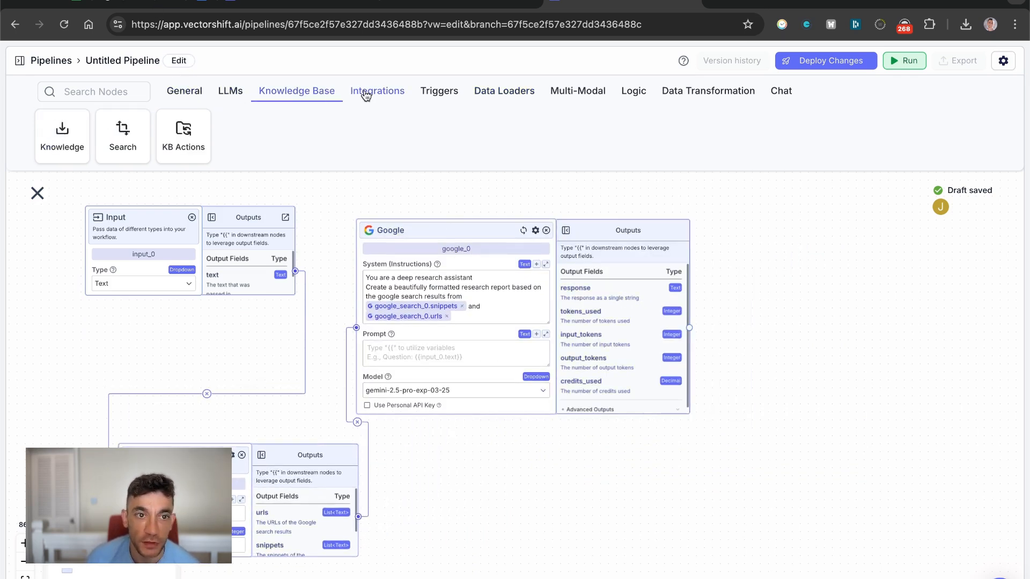
pyautogui.click(377, 90)
pyautogui.hscroll(3, 381, 161)
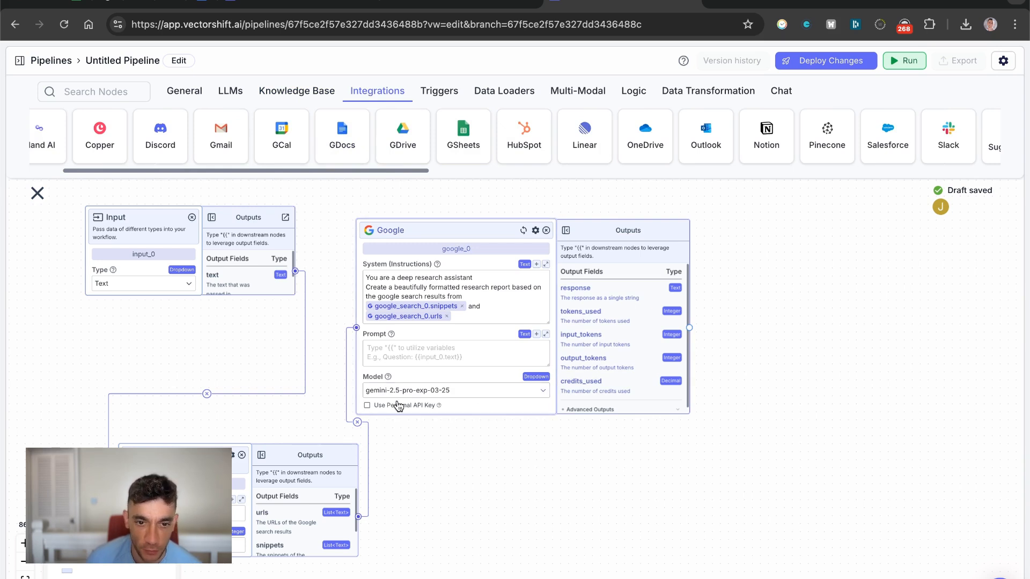
# Start the Google LLM node's prompt with "Create a deep research report based on" followed by the google_search_0.urls variable
pyautogui.click(458, 360)
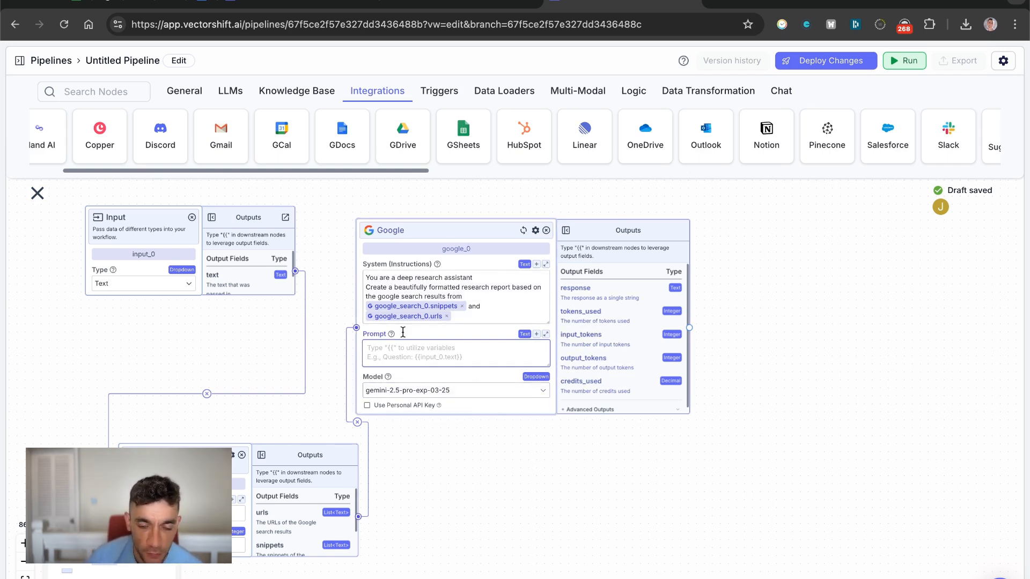
pyautogui.scroll(3, 462, 439)
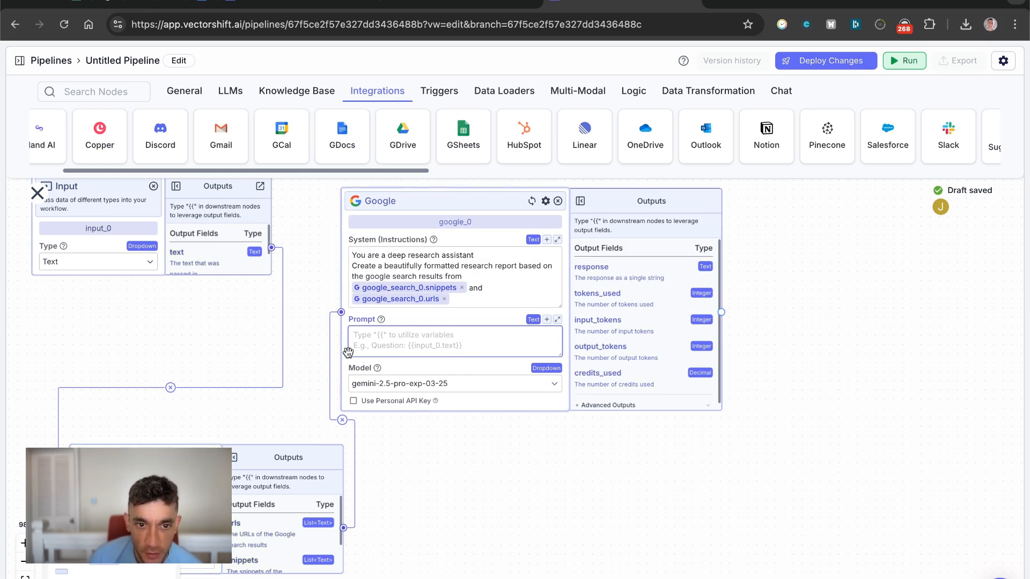
pyautogui.click(351, 285)
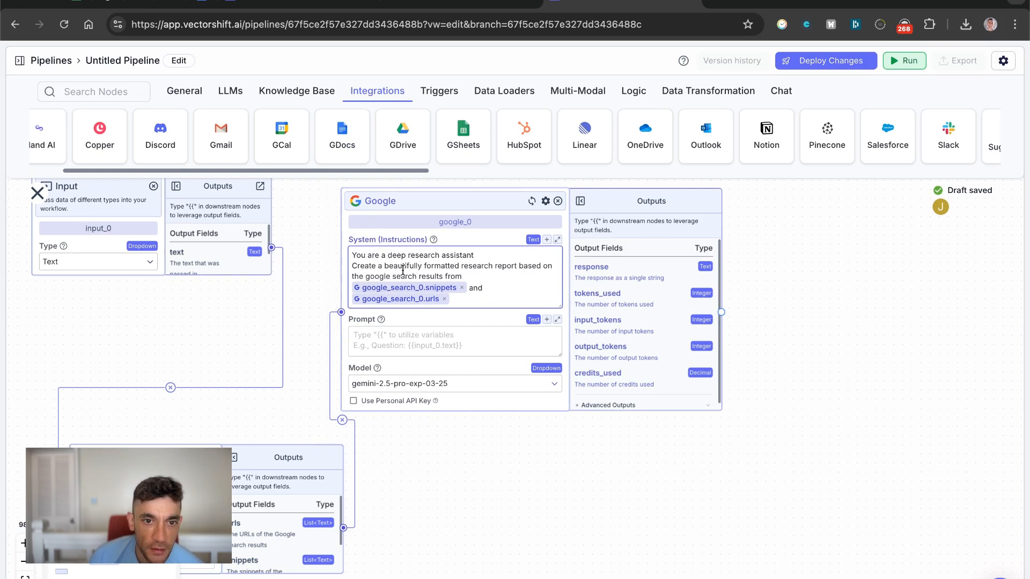
pyautogui.click(460, 343)
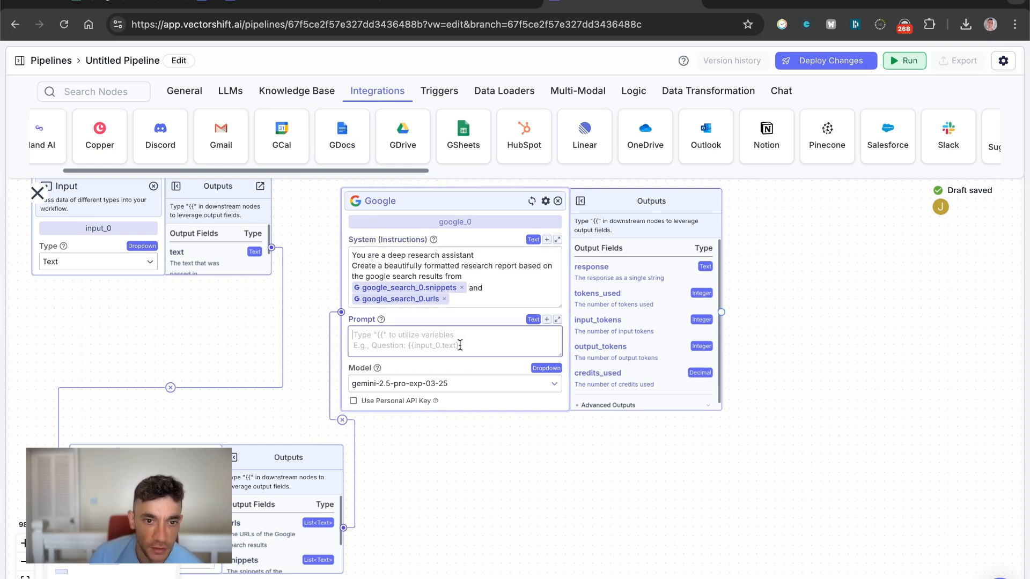
pyautogui.write('C')
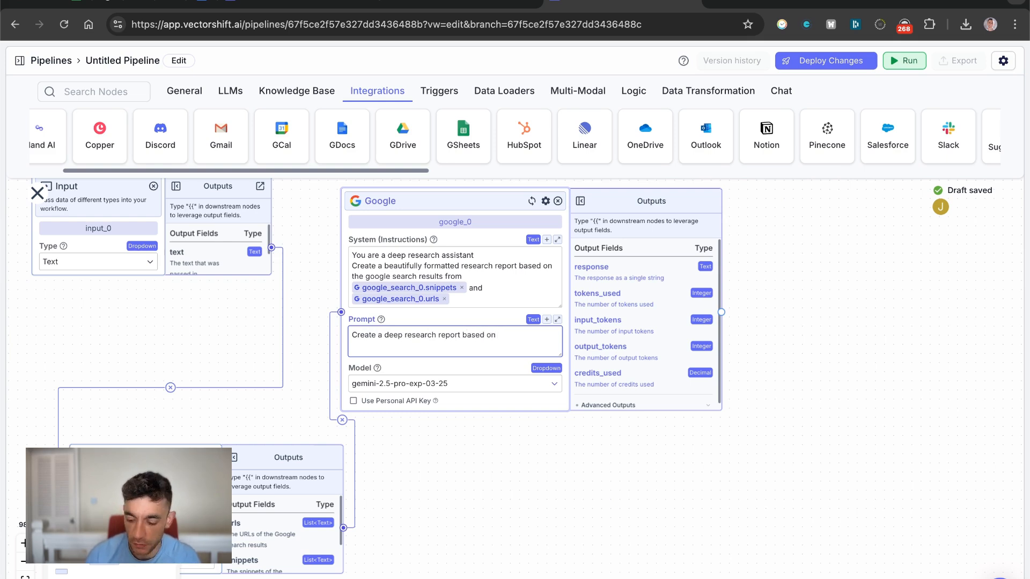
pyautogui.write('{{')
pyautogui.click(593, 377)
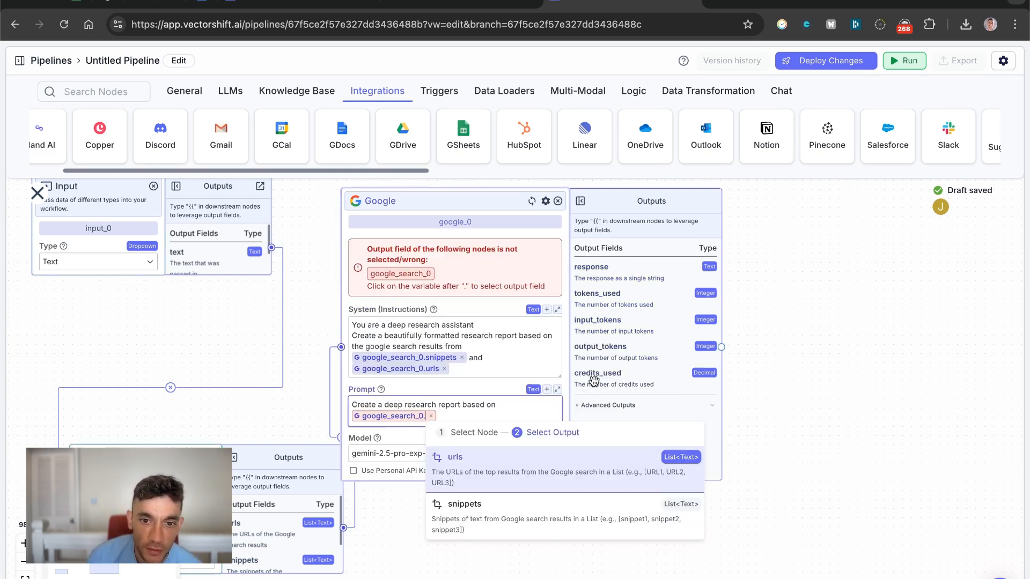
pyautogui.click(494, 472)
# Extend the Google LLM node's prompt with "and" input_0.text "plus the input instructions from" input_0.text
pyautogui.write('and {{')
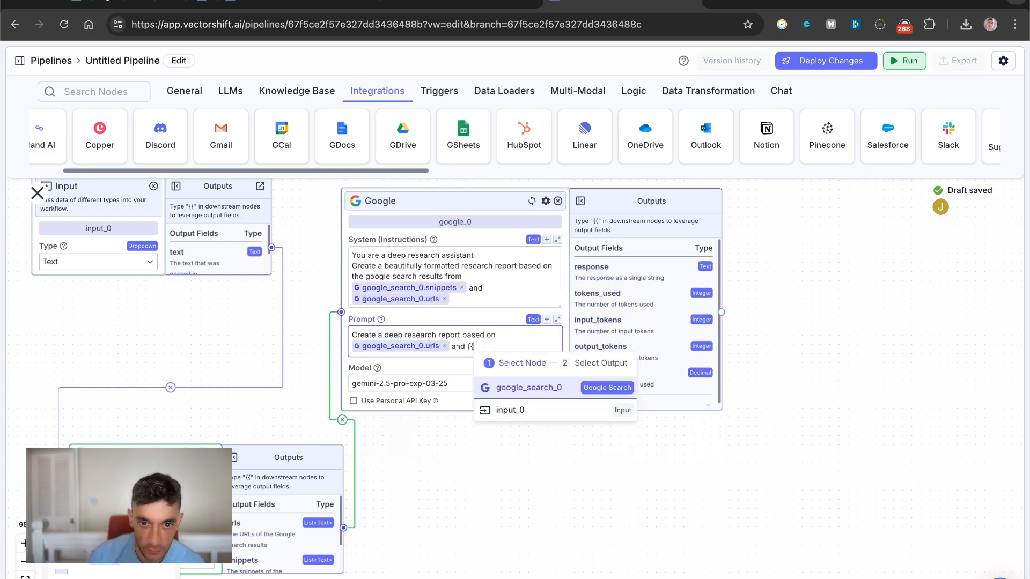
pyautogui.click(501, 409)
pyautogui.click(543, 455)
pyautogui.write('plus the ')
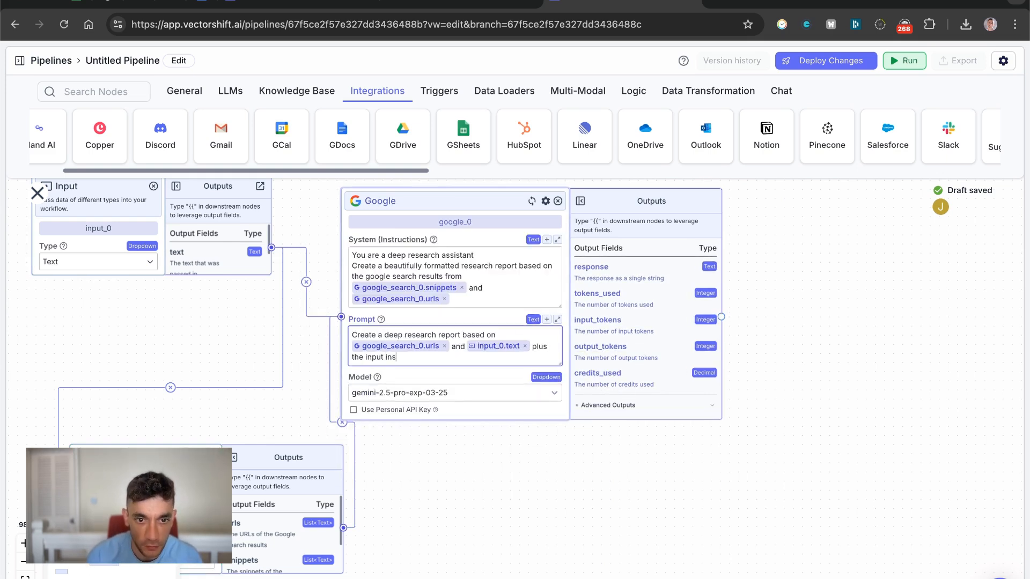
pyautogui.write('input instructions from {{')
pyautogui.click(502, 397)
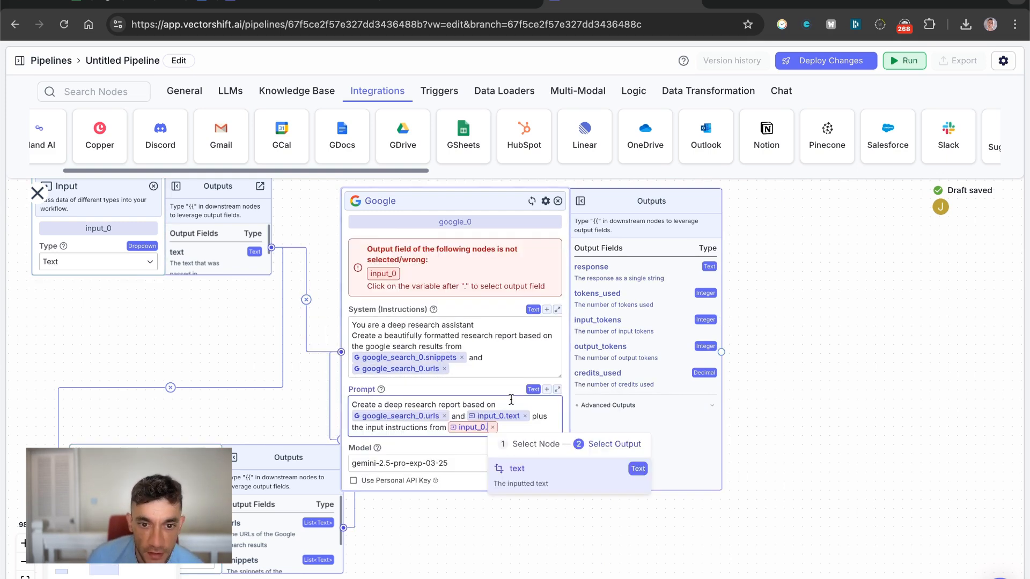
pyautogui.click(550, 474)
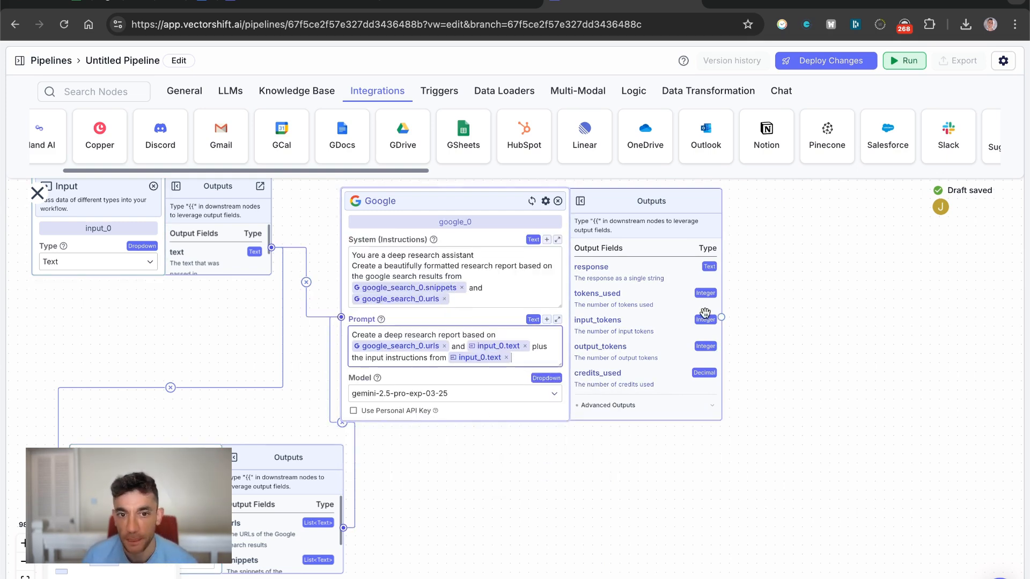
# Shift the Google LLM node away from the Input node and add an Output node to its right
pyautogui.moveTo(414, 197); pyautogui.dragTo(492, 220)
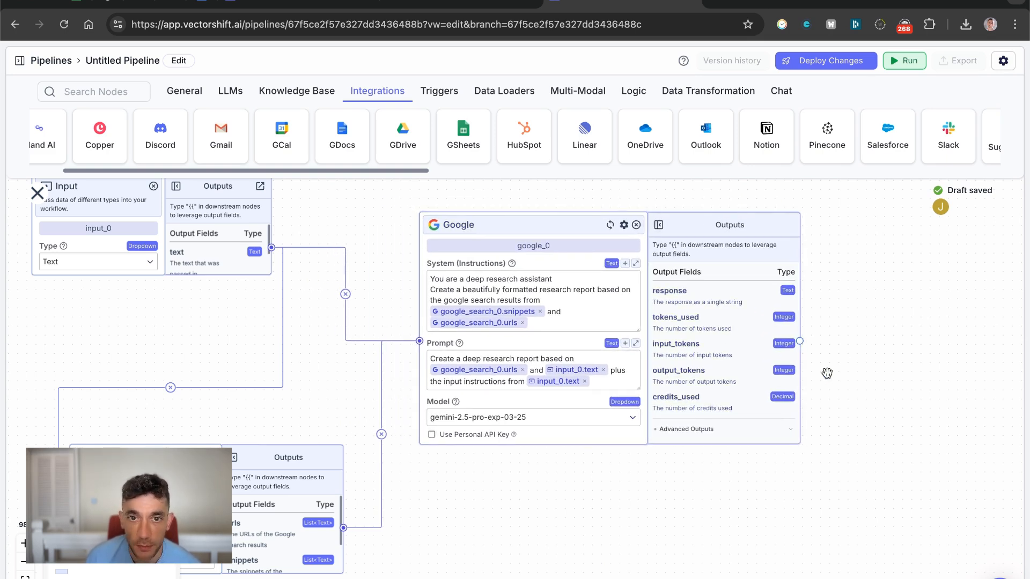
pyautogui.click(203, 89)
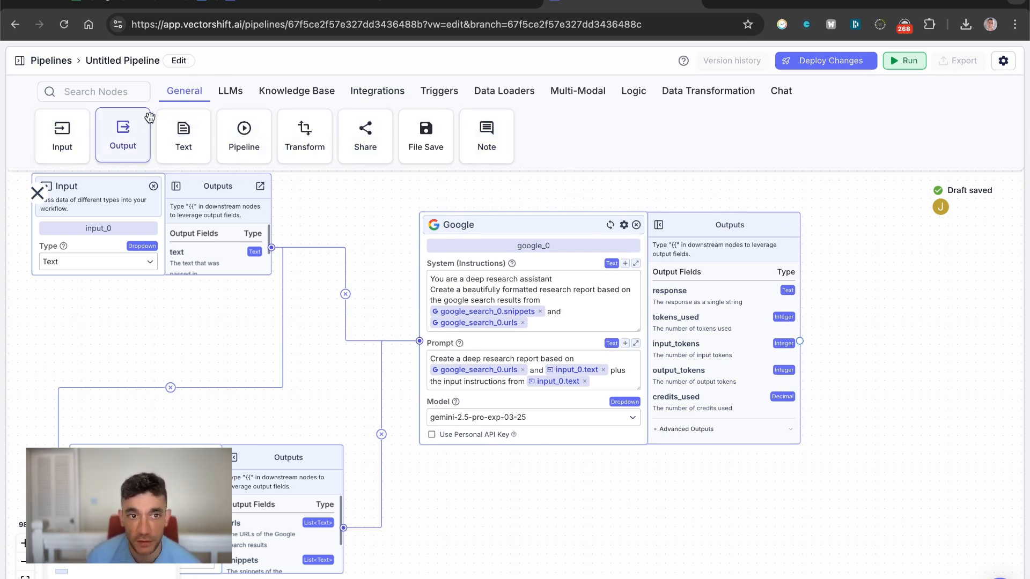
pyautogui.moveTo(125, 127); pyautogui.dragTo(911, 338)
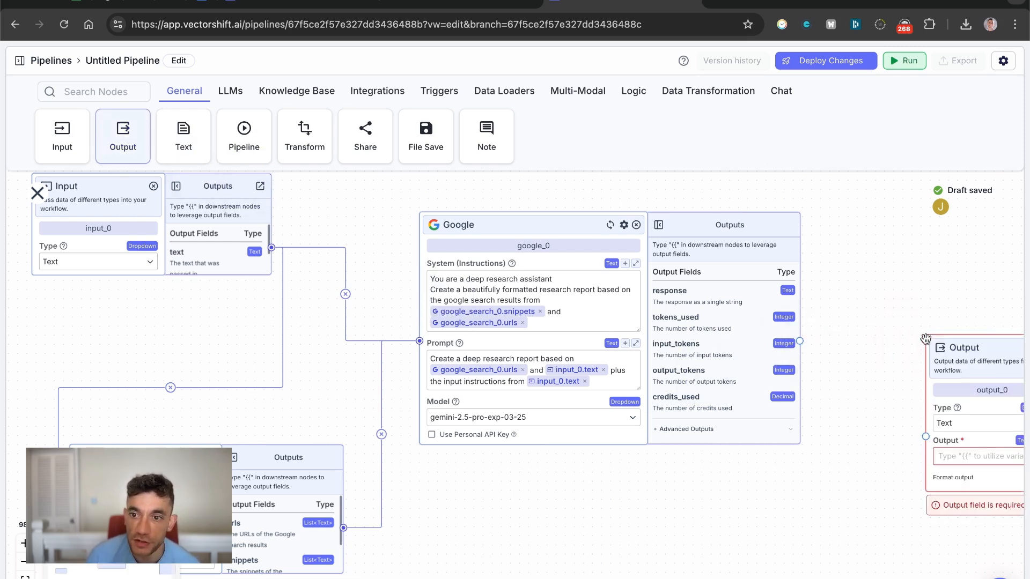
pyautogui.moveTo(946, 335); pyautogui.dragTo(862, 245)
# Set the Output node's output to the Google LLM node's response, google_0.response
pyautogui.click(883, 370)
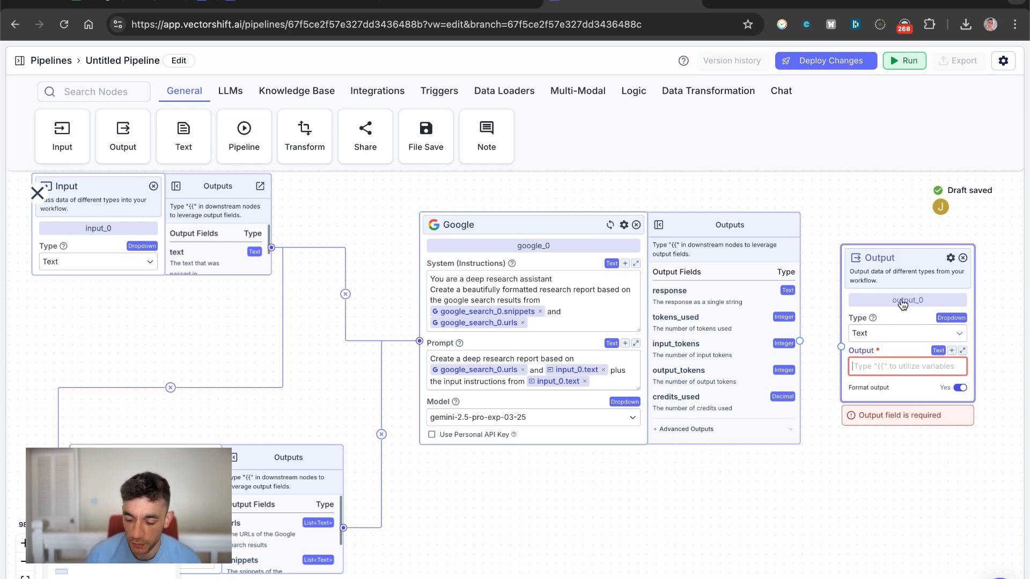
pyautogui.write('{{')
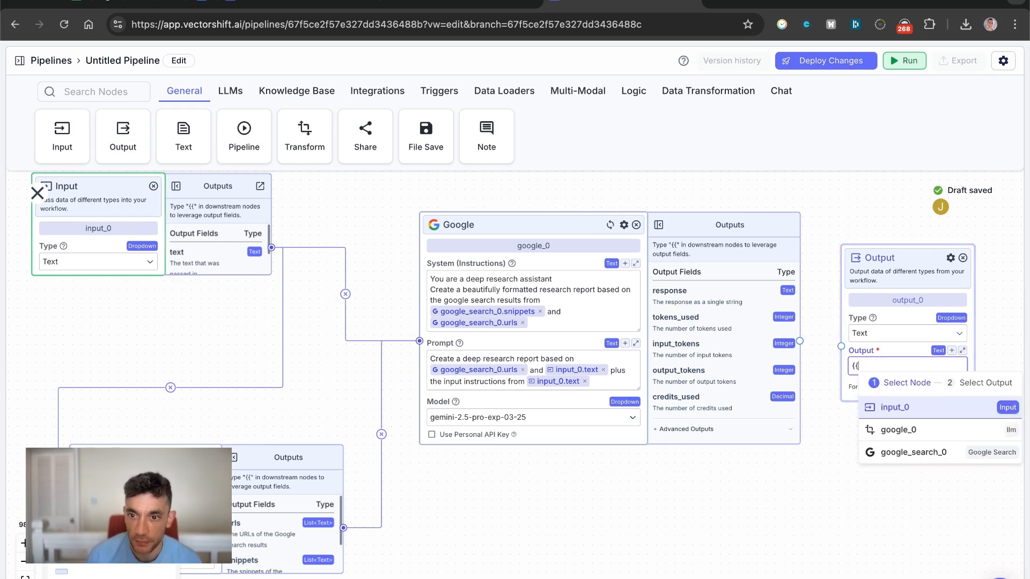
pyautogui.click(910, 430)
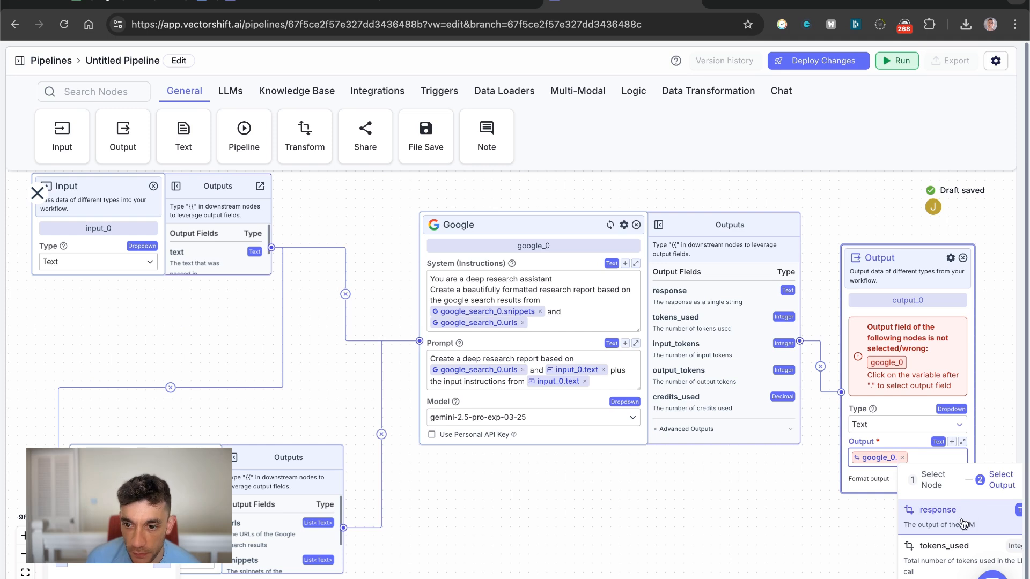
pyautogui.click(951, 508)
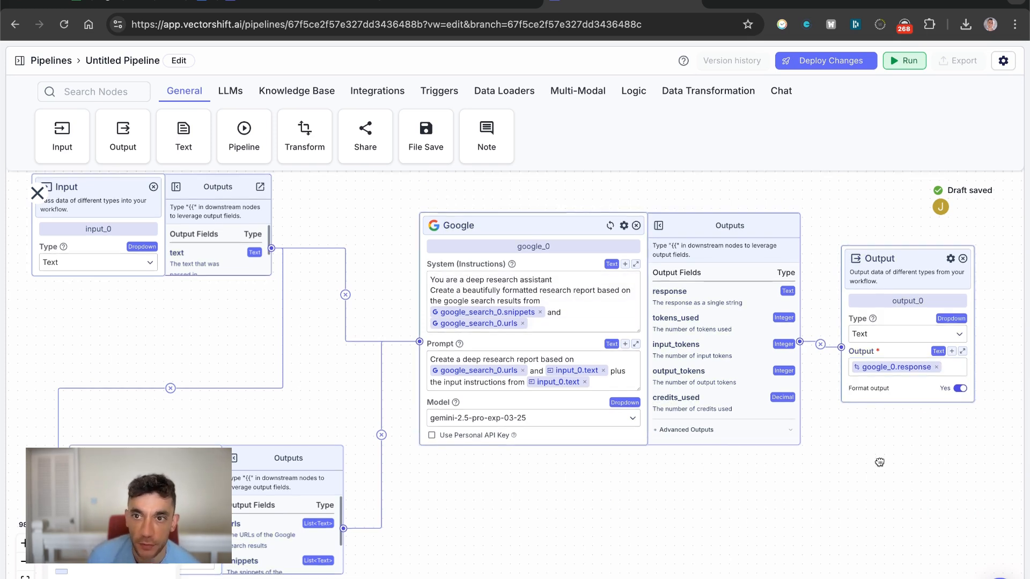
# Deploy the pipeline changes and run the pipeline in chatbot mode with the message "do deep research report on gemini 2.5"
pyautogui.click(830, 60)
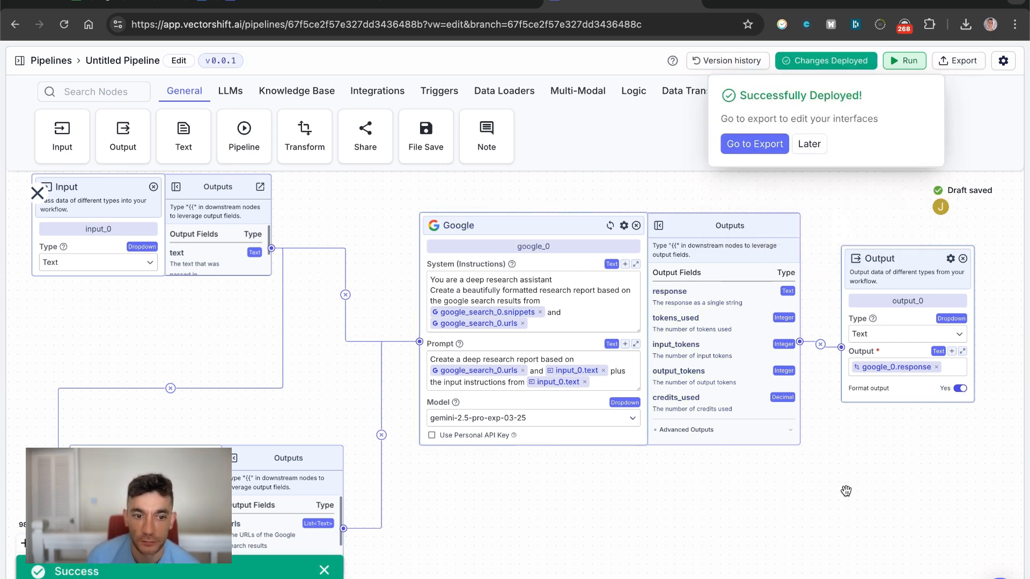
pyautogui.click(876, 172)
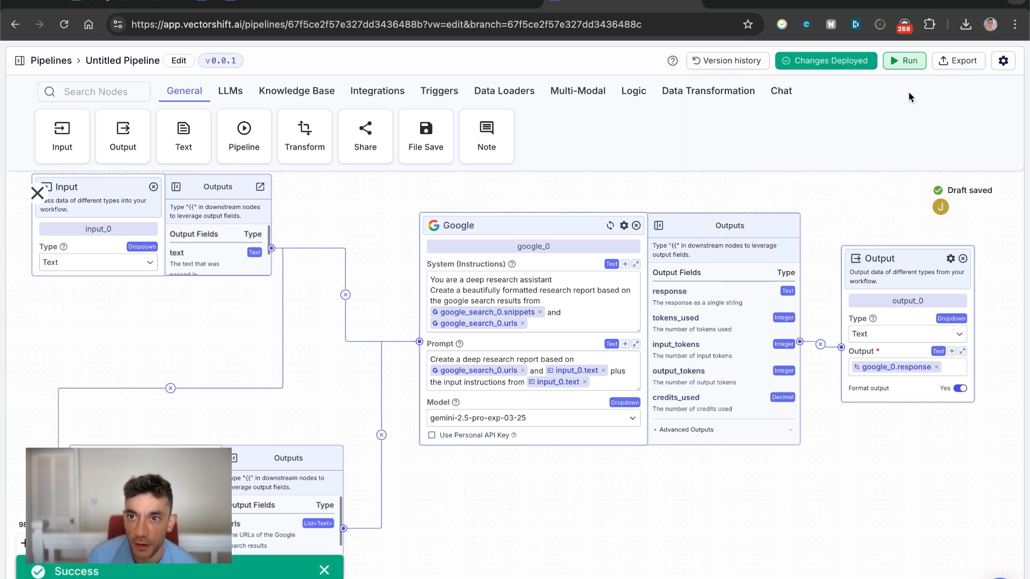
pyautogui.click(909, 61)
pyautogui.click(874, 146)
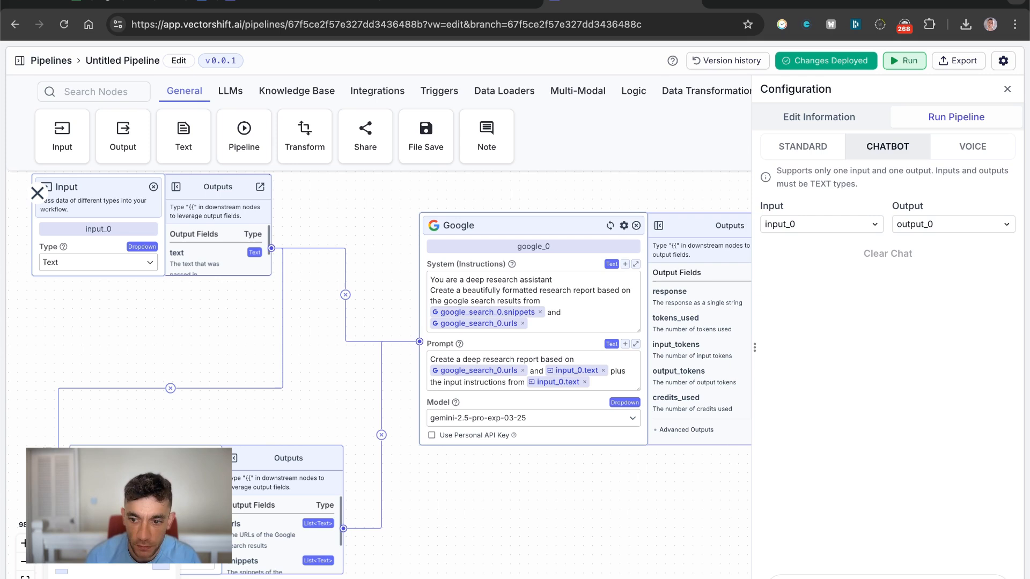
pyautogui.press('Return')
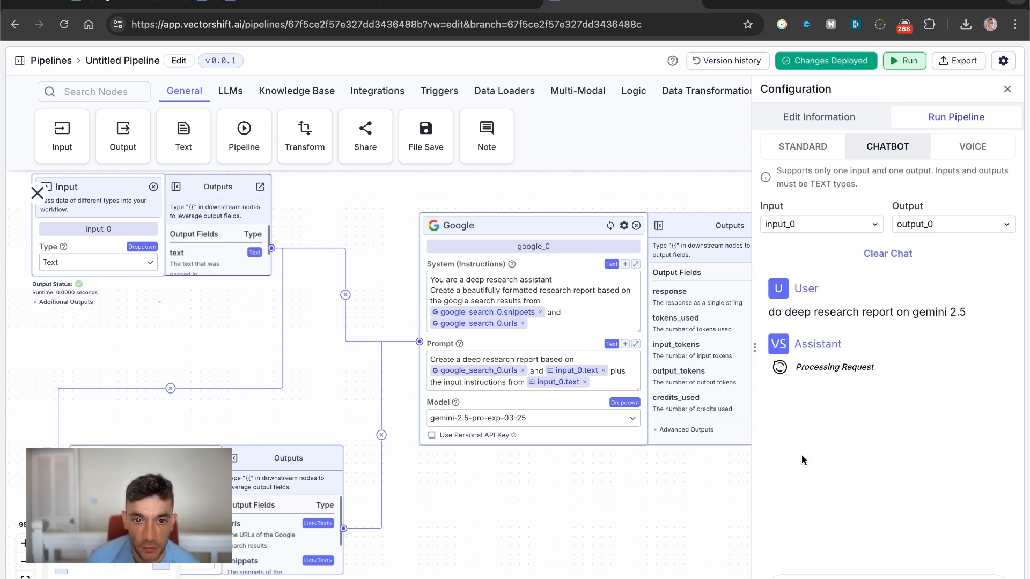
pyautogui.scroll(-2, 638, 503)
pyautogui.moveTo(637, 503); pyautogui.dragTo(470, 429)
pyautogui.scroll(-1, 471, 428)
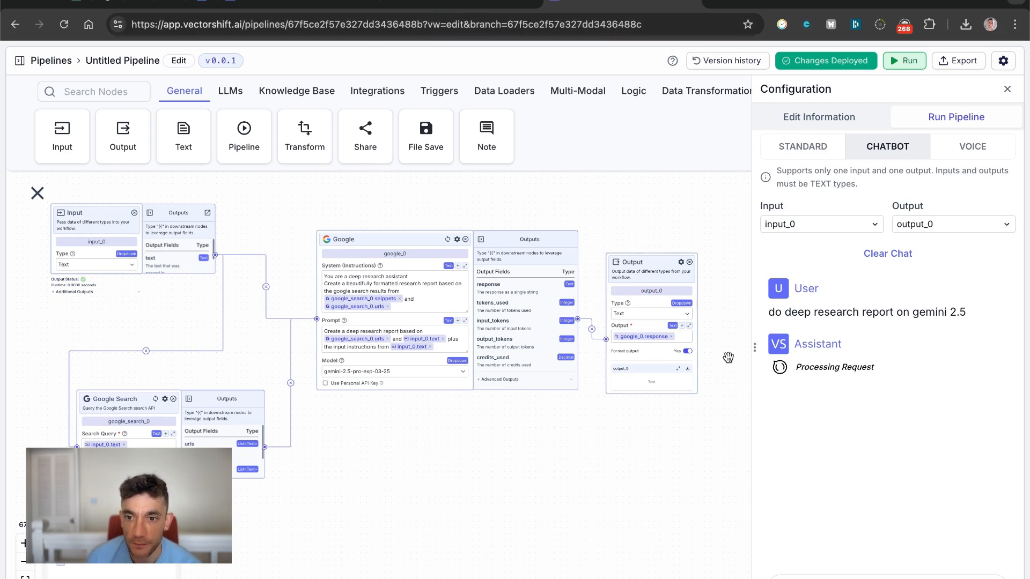
# Switch to Gemini and review the reasoning and researched websites of the Augment Code IDE Evolution deep research
pyautogui.click(471, 2)
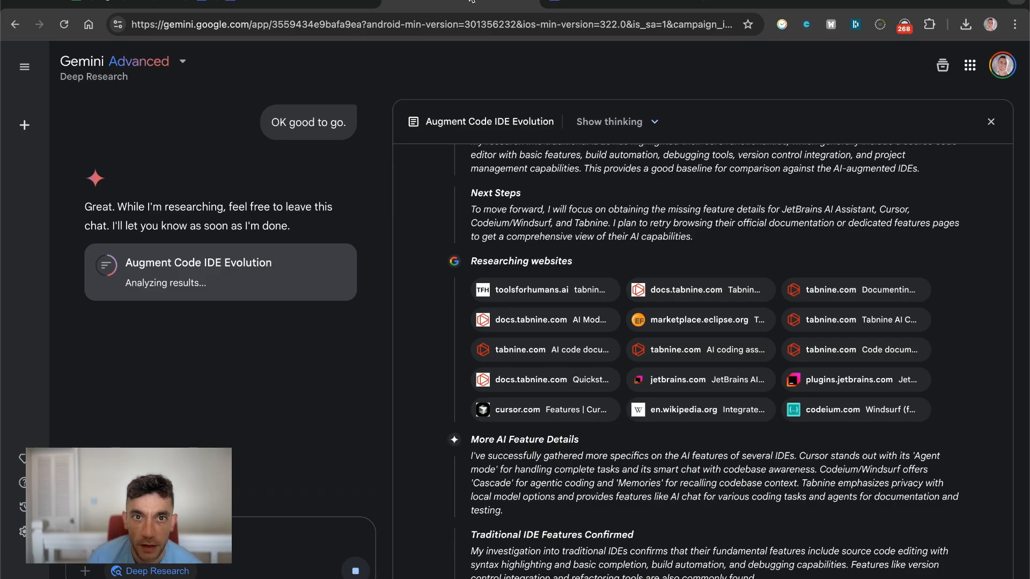
pyautogui.scroll(-7, 674, 416)
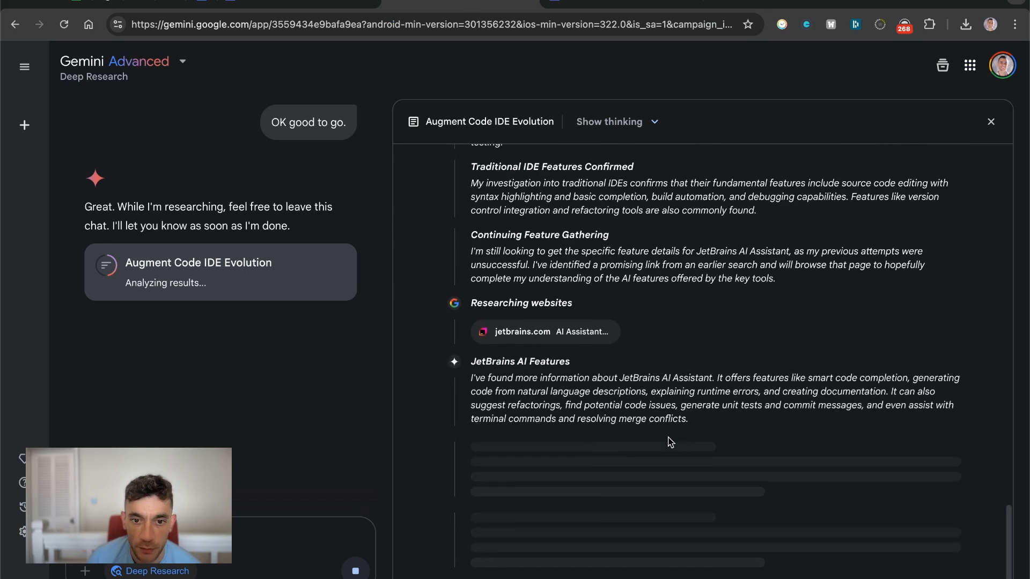
pyautogui.scroll(5, 617, 307)
pyautogui.scroll(10, 617, 301)
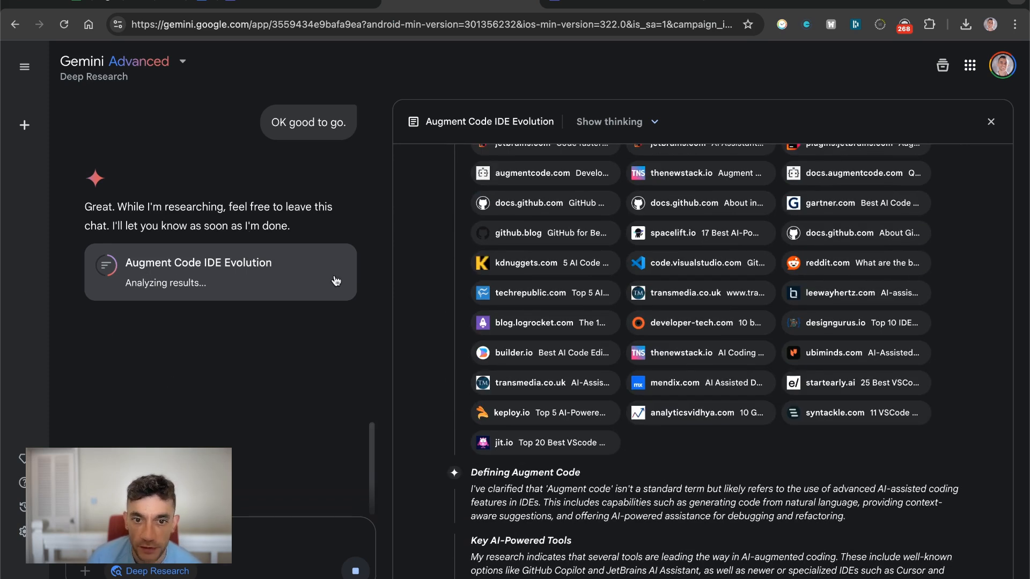
pyautogui.scroll(4, 483, 351)
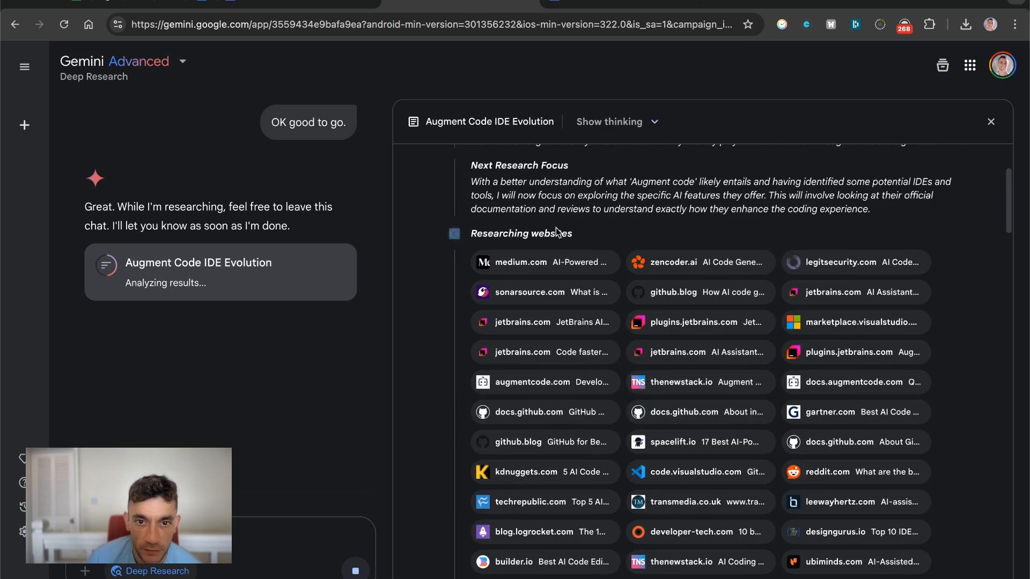
# Examine the research reasoning from Defining Augment Code through Next Steps in Research, AI Feature Insights and Traditional IDE Capabilities, including the researched websites
pyautogui.scroll(-5, 557, 269)
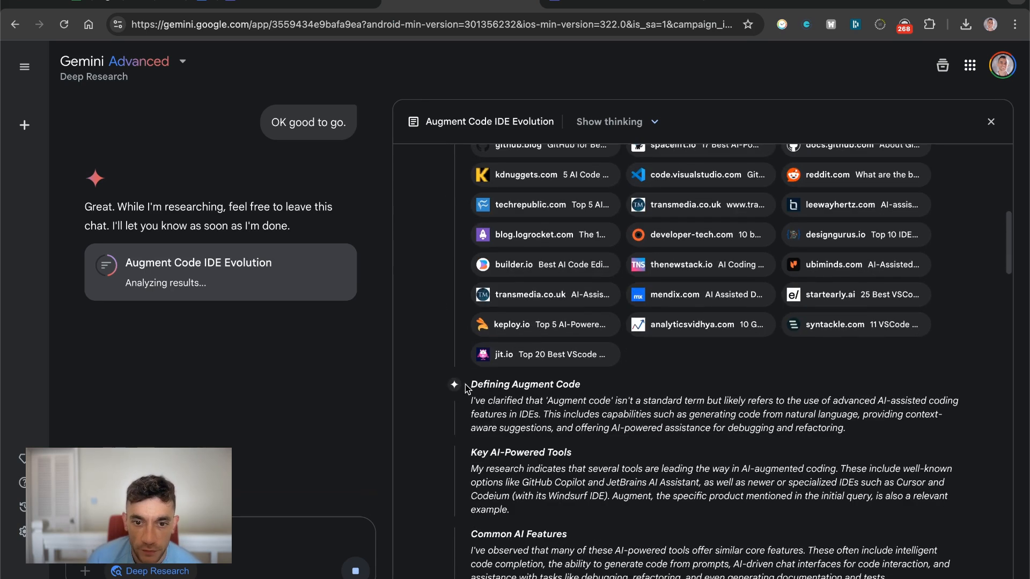
pyautogui.scroll(-2, 547, 378)
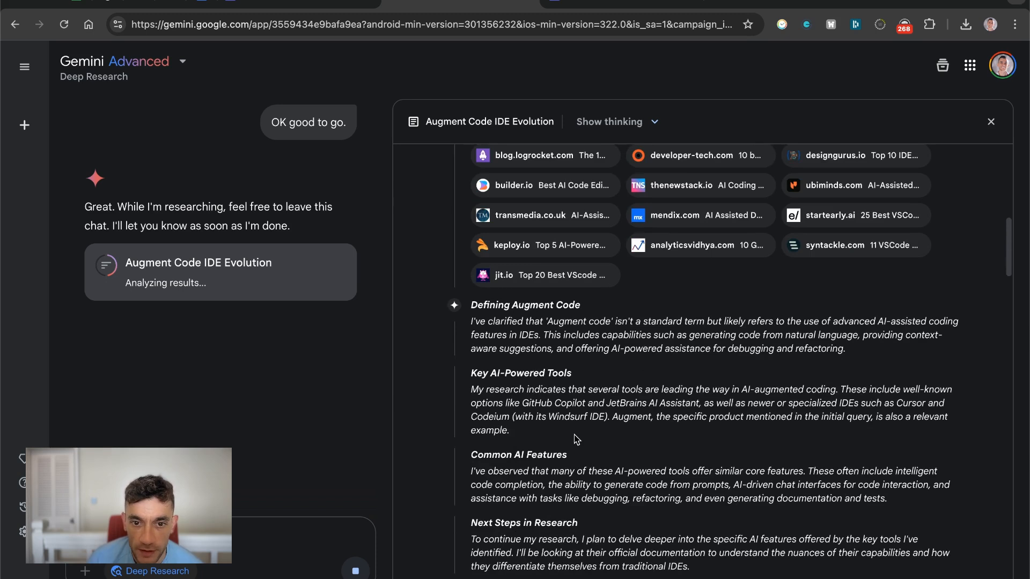
pyautogui.moveTo(461, 344); pyautogui.dragTo(669, 467)
pyautogui.scroll(-2, 669, 466)
pyautogui.click(570, 347)
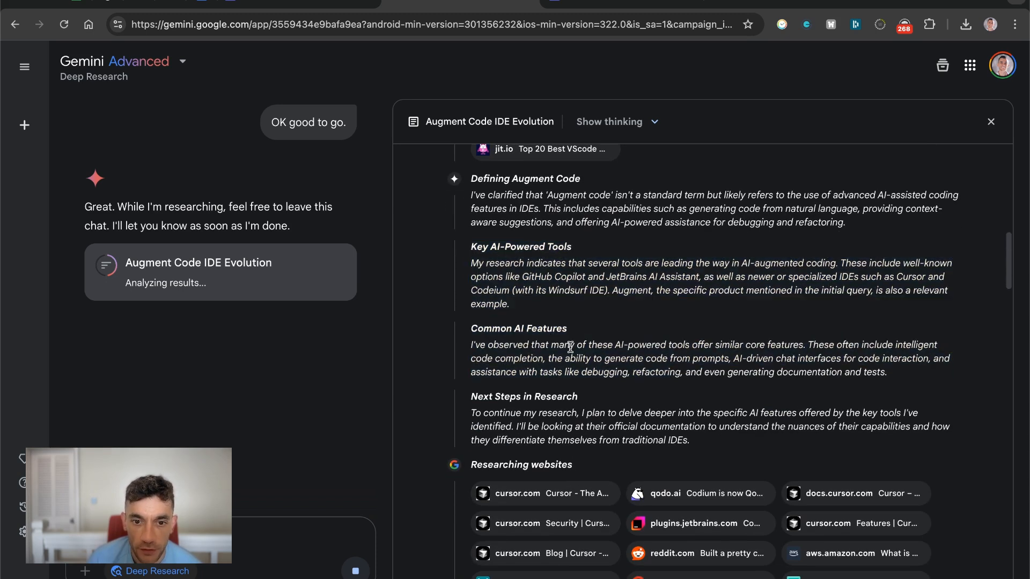
pyautogui.moveTo(485, 381); pyautogui.dragTo(773, 447)
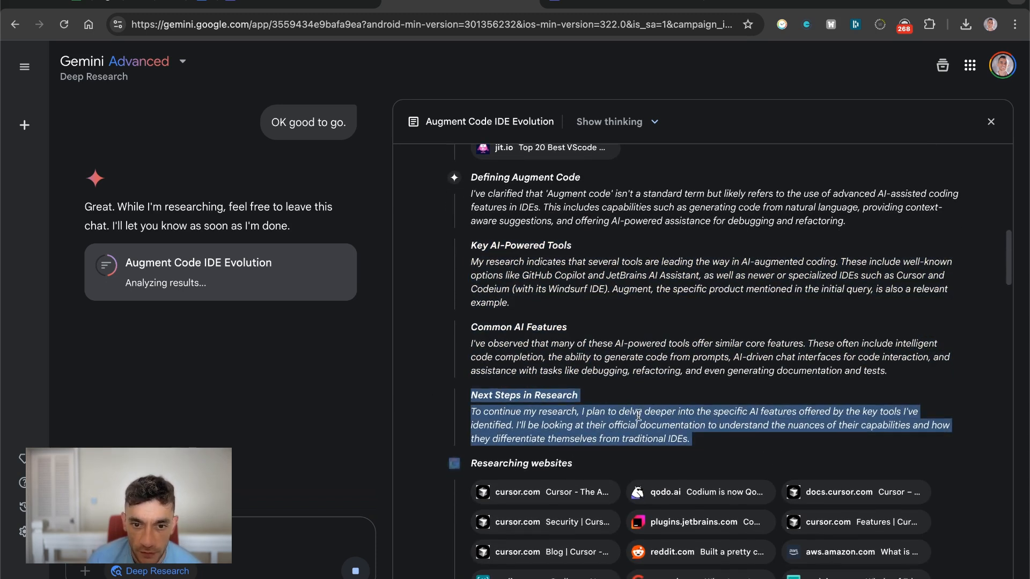
pyautogui.scroll(-3, 665, 463)
pyautogui.scroll(-10, 665, 462)
pyautogui.scroll(5, 664, 462)
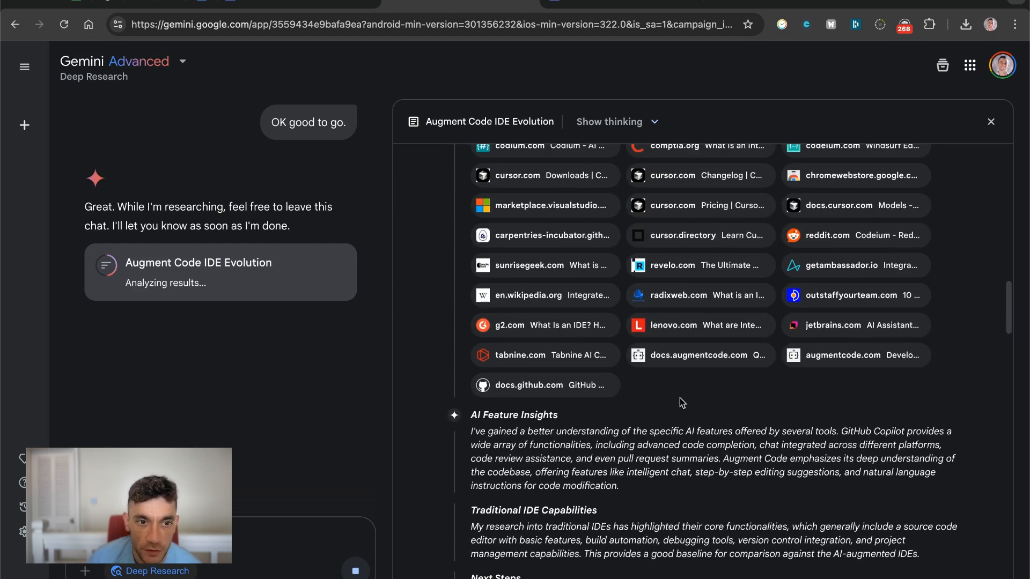
pyautogui.scroll(4, 742, 282)
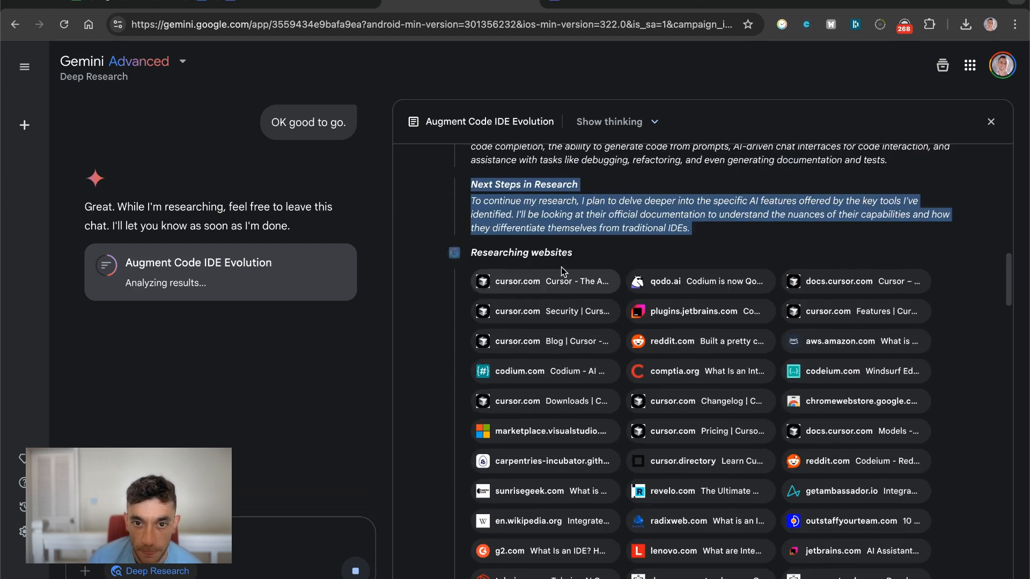
pyautogui.scroll(-5, 561, 268)
pyautogui.moveTo(469, 342); pyautogui.dragTo(558, 340)
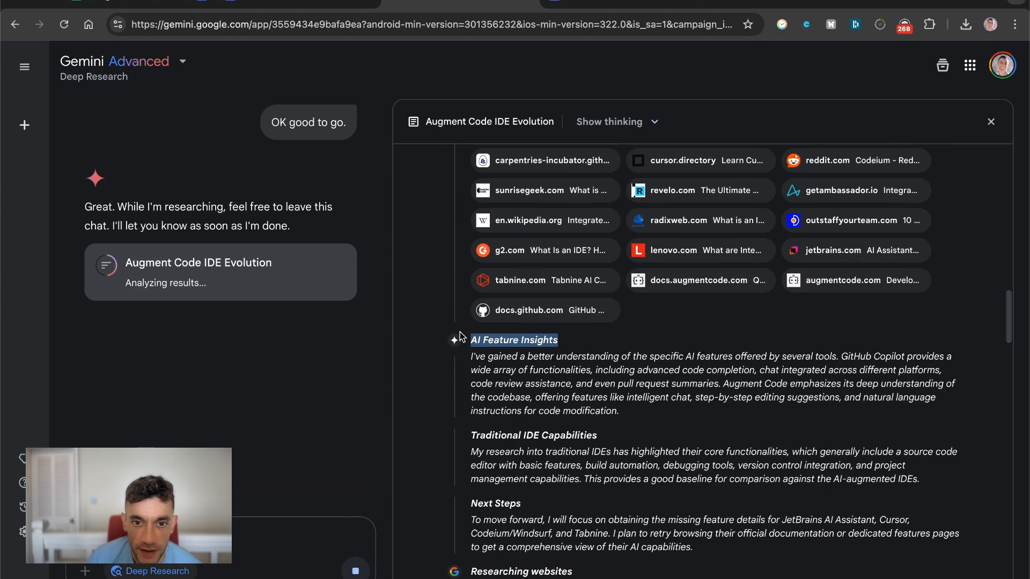
pyautogui.tripleClick(538, 438)
pyautogui.scroll(-10, 633, 476)
pyautogui.scroll(-8, 633, 476)
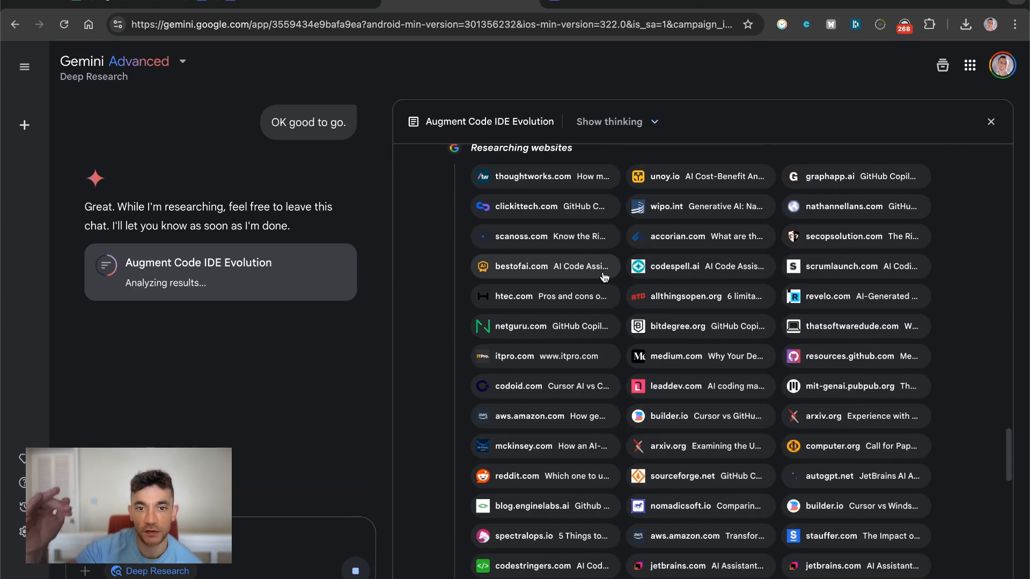
# Skim the full reasoning and website lists through Finalizing Research, and recheck the original research prompt and plan in the chat
pyautogui.scroll(-8, 612, 348)
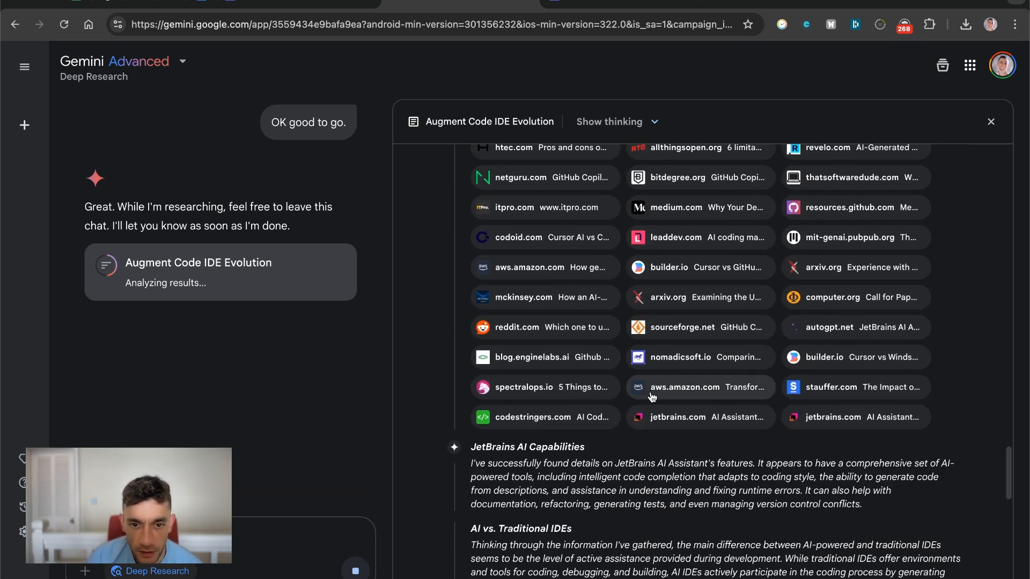
pyautogui.scroll(-10, 595, 466)
pyautogui.scroll(20, 602, 509)
pyautogui.scroll(-8, 682, 382)
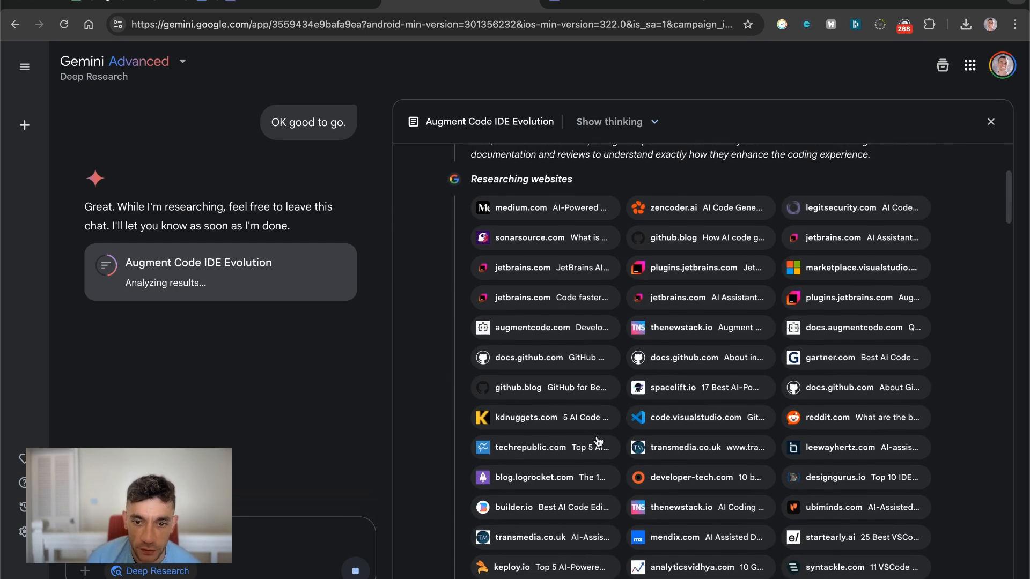
pyautogui.scroll(3, 665, 424)
pyautogui.scroll(10, 697, 269)
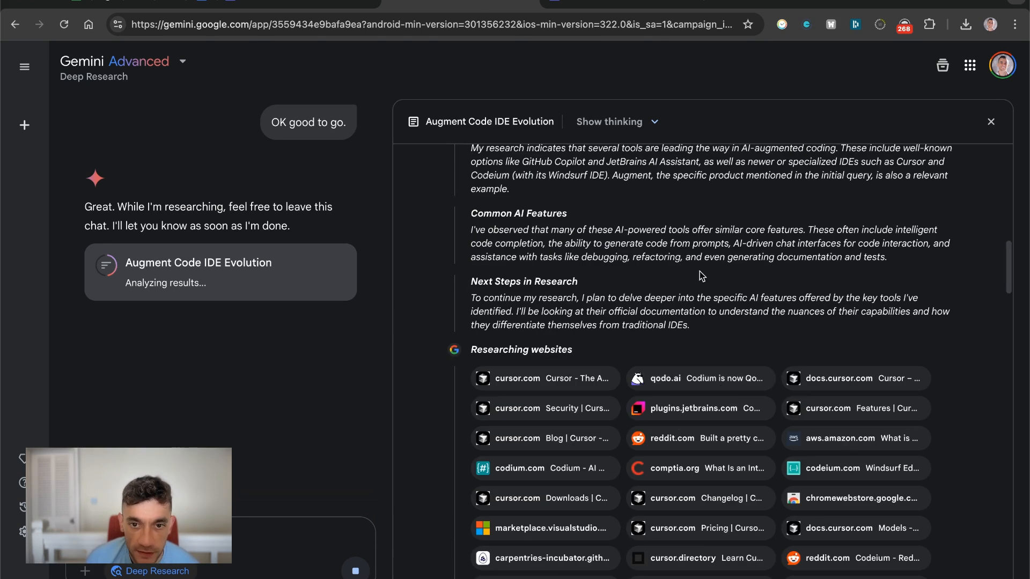
pyautogui.click(622, 2)
pyautogui.scroll(-12, 821, 325)
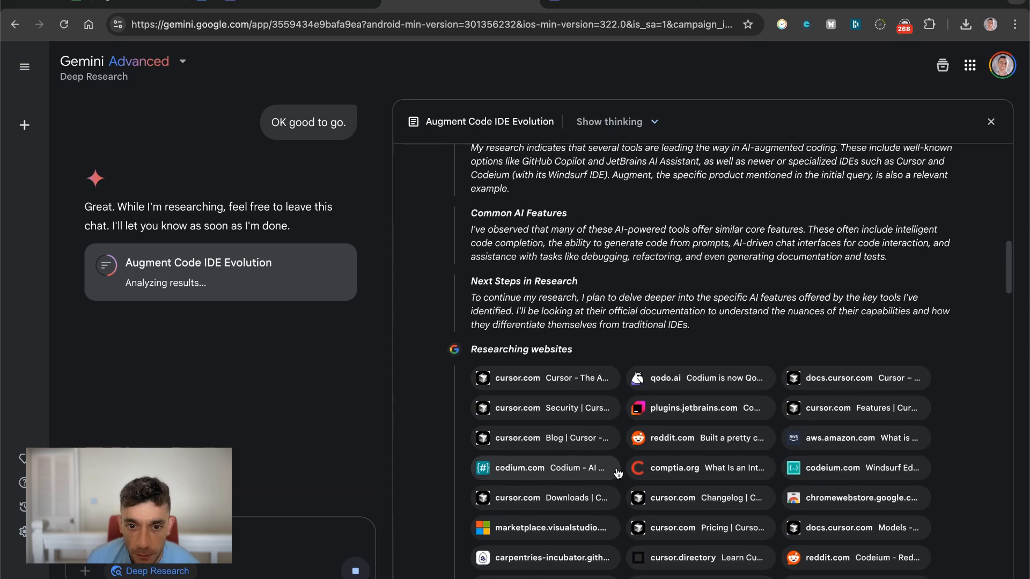
pyautogui.scroll(-9, 618, 472)
pyautogui.scroll(-4, 617, 450)
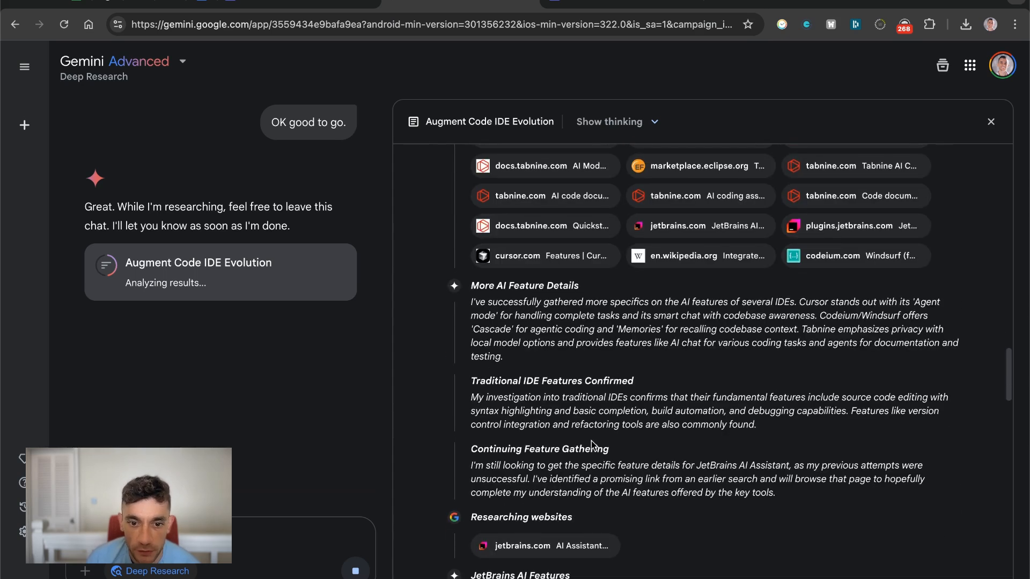
pyautogui.scroll(-5, 569, 370)
pyautogui.scroll(-15, 562, 327)
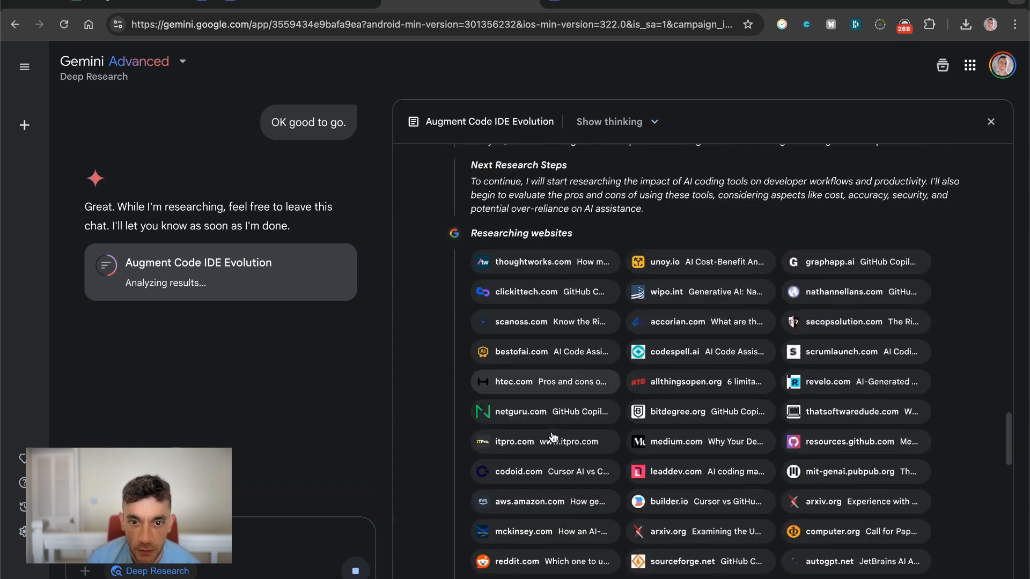
pyautogui.scroll(-8, 562, 438)
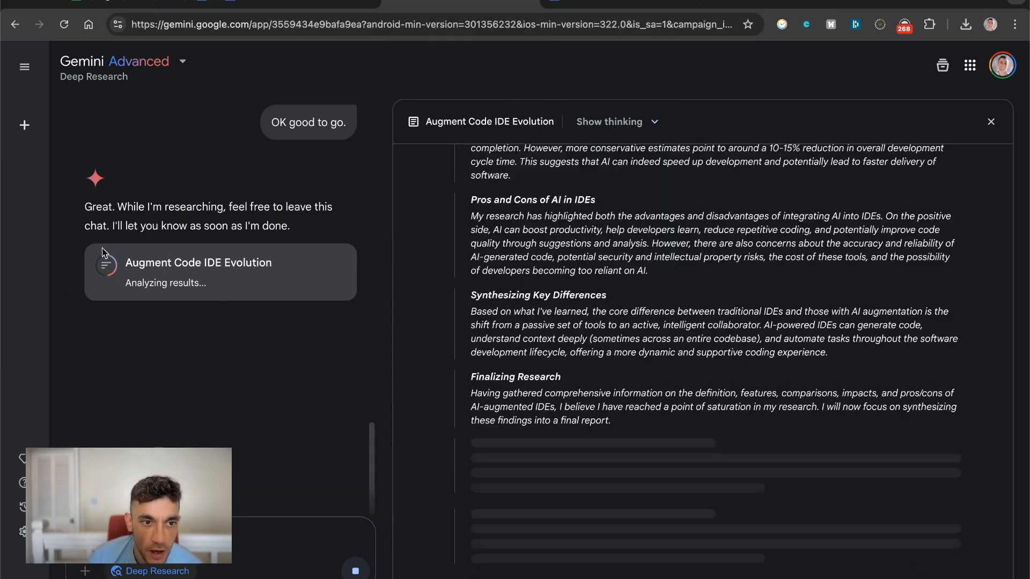
pyautogui.scroll(6, 329, 379)
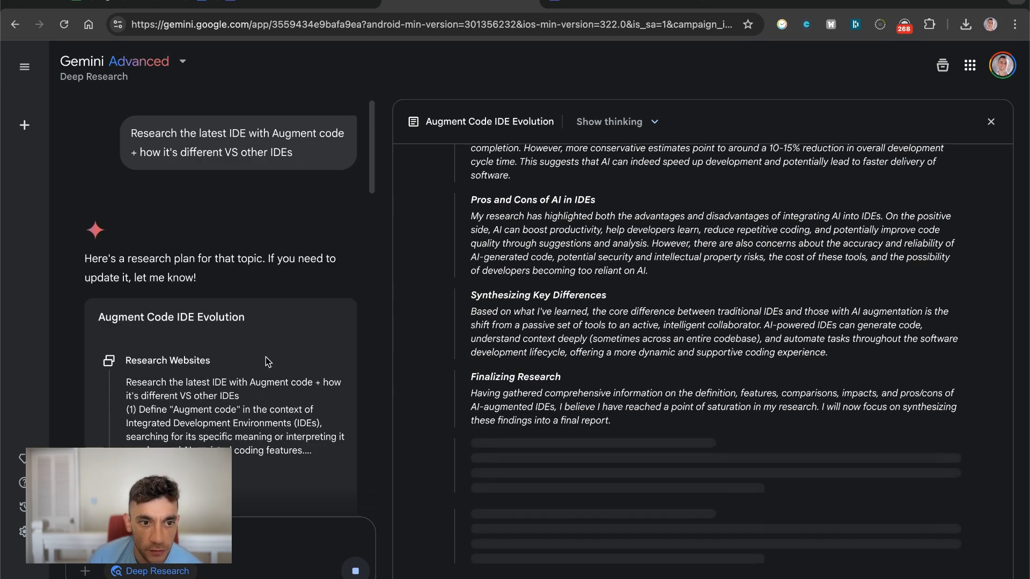
pyautogui.scroll(-10, 248, 352)
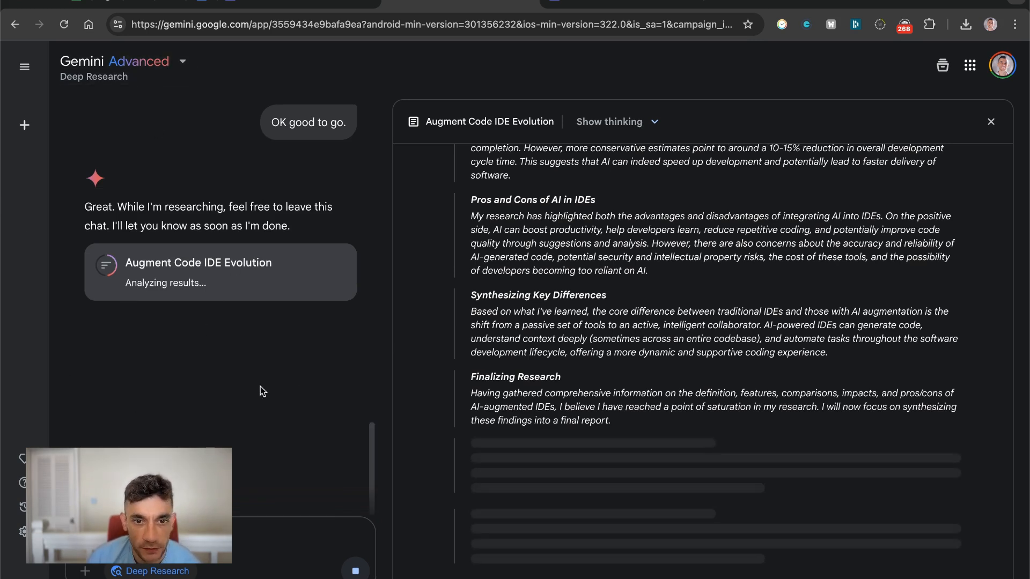
# Show the Sites browsed view of the Augment Code IDE Evolution research and highlight its heading with the number of researched websites
pyautogui.click(609, 122)
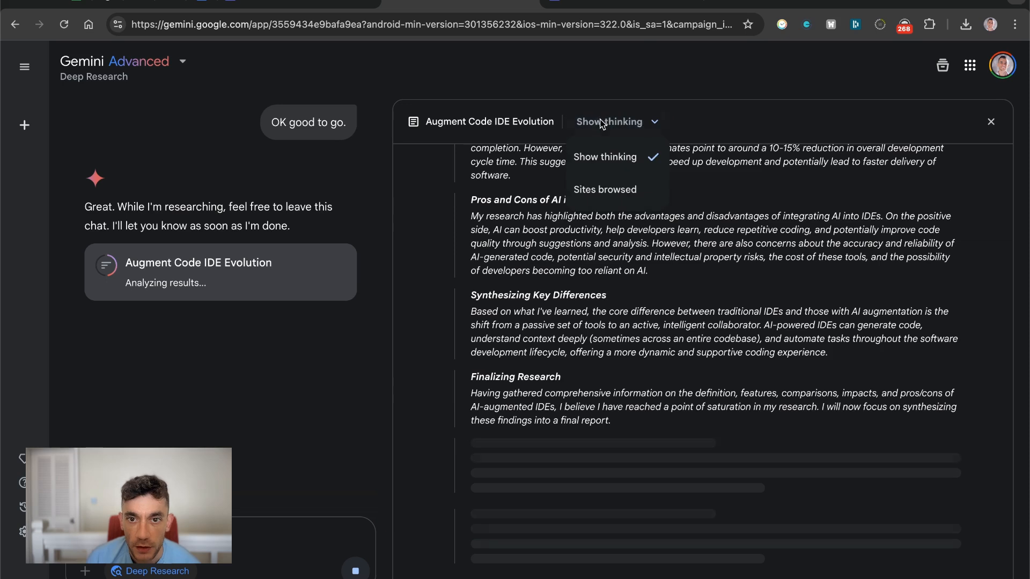
pyautogui.click(603, 186)
pyautogui.moveTo(413, 163); pyautogui.dragTo(674, 179)
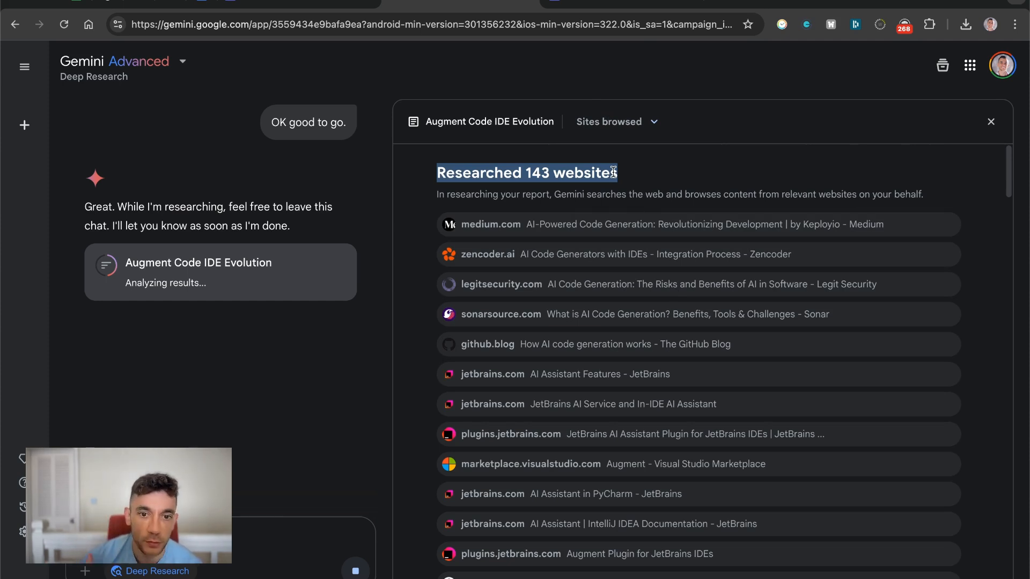
pyautogui.click(451, 167)
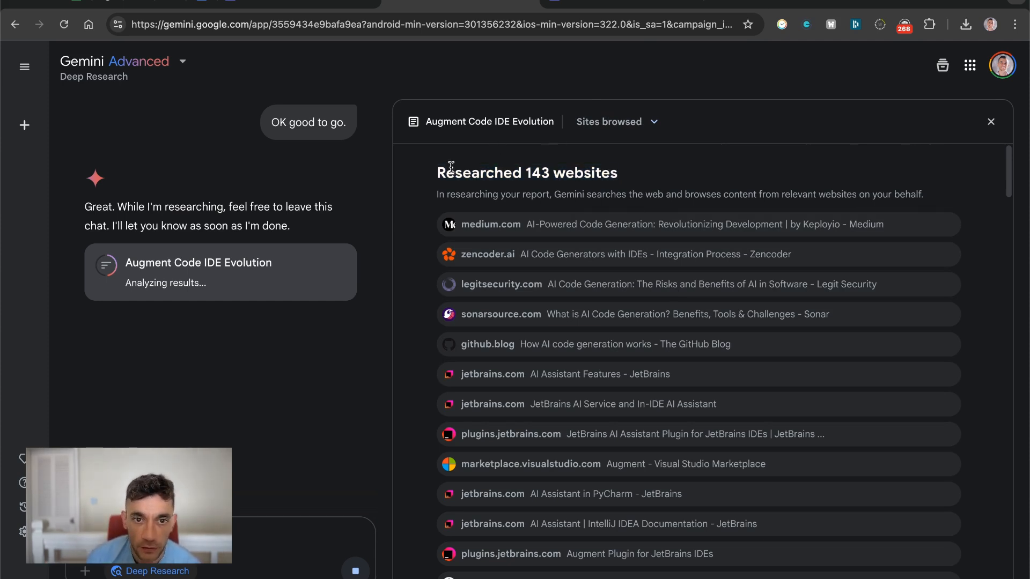
pyautogui.moveTo(419, 166); pyautogui.dragTo(644, 168)
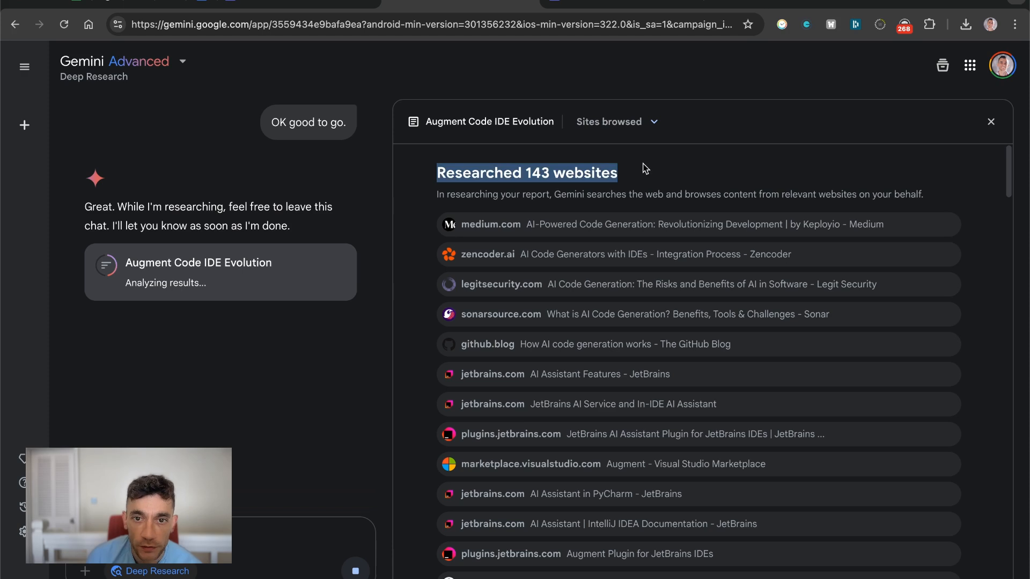
# Return to the Show thinking view and skim the reasoning from Understanding Augmented Coding to Finalizing Research
pyautogui.click(581, 129)
pyautogui.click(601, 155)
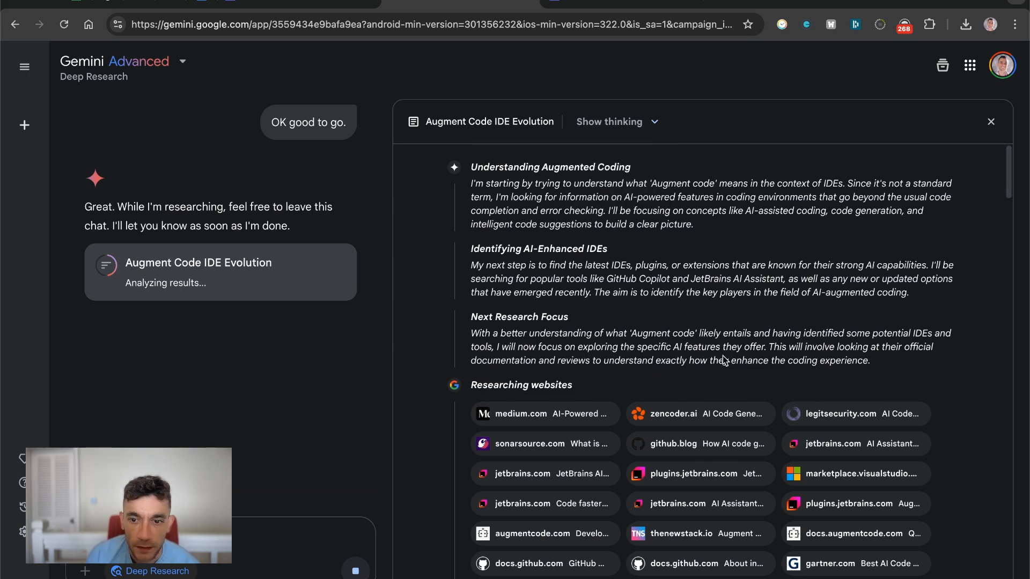
pyautogui.scroll(-15, 722, 352)
pyautogui.scroll(4, 667, 318)
pyautogui.scroll(-4, 688, 337)
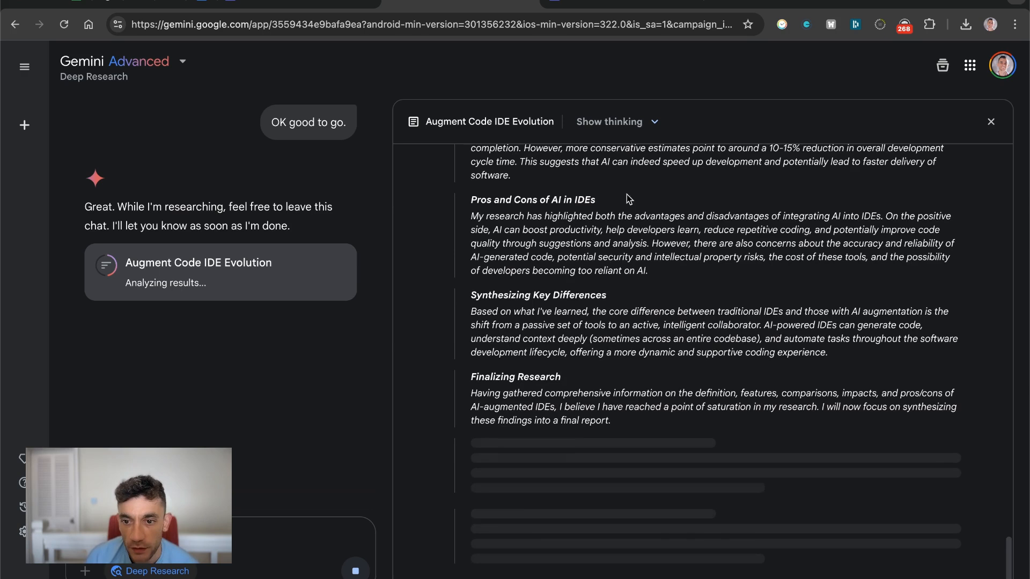
pyautogui.scroll(15, 677, 356)
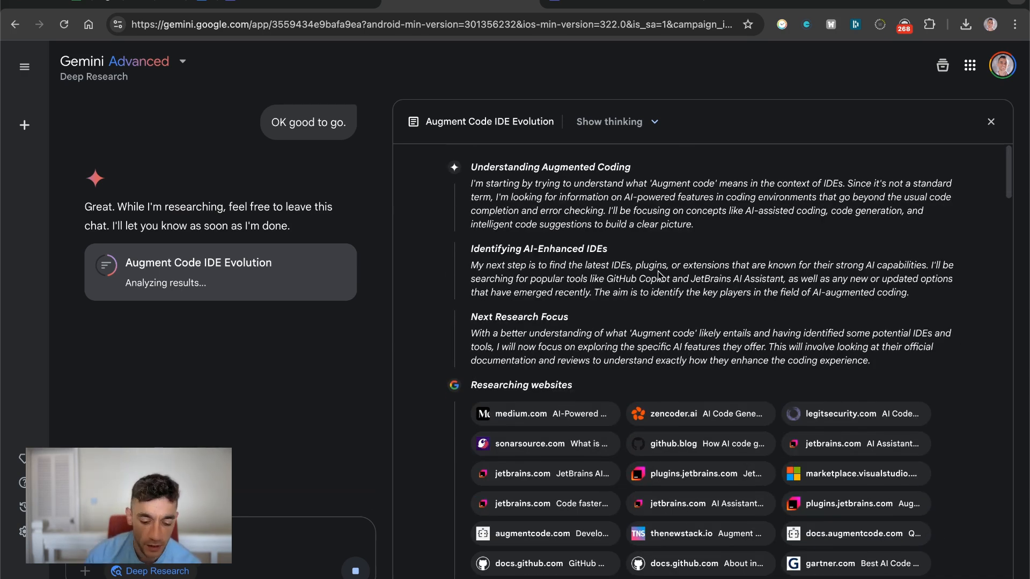
pyautogui.scroll(-15, 697, 276)
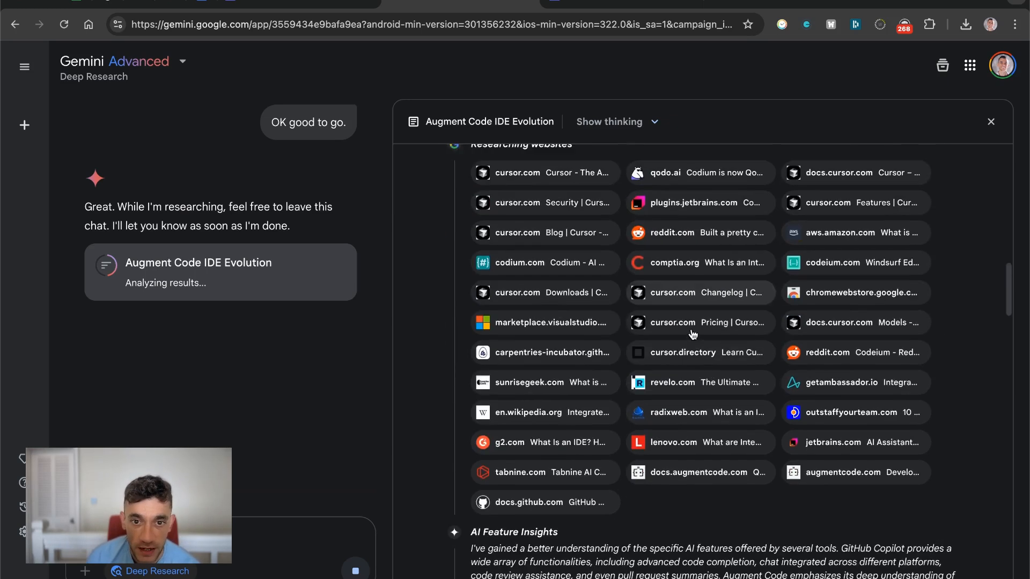
pyautogui.scroll(-10, 713, 369)
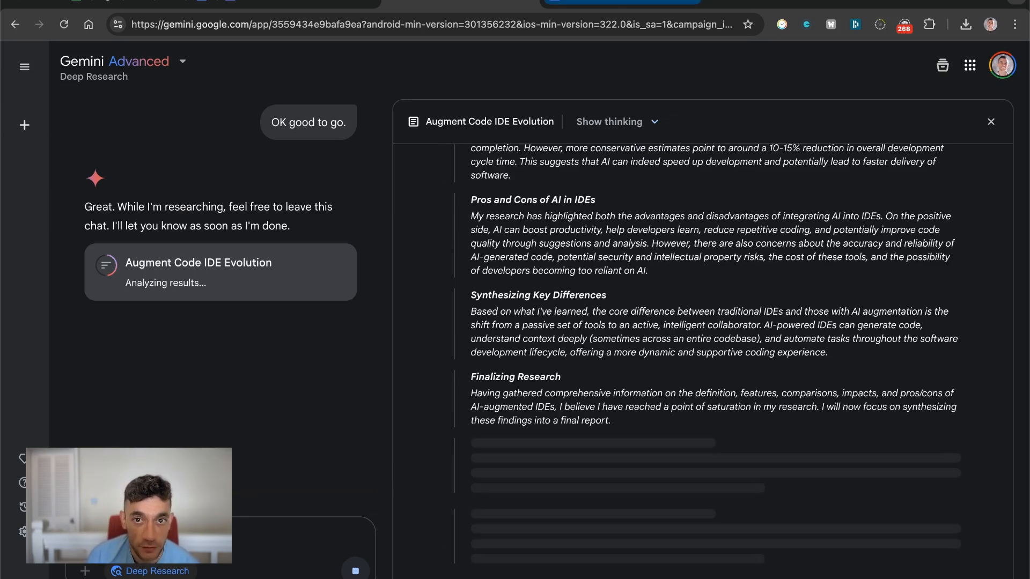
# Switch to the VectorShift pipeline, widen the Configuration pane and read the generated Gemini 2.5 report from Executive Summary to References
pyautogui.click(595, 6)
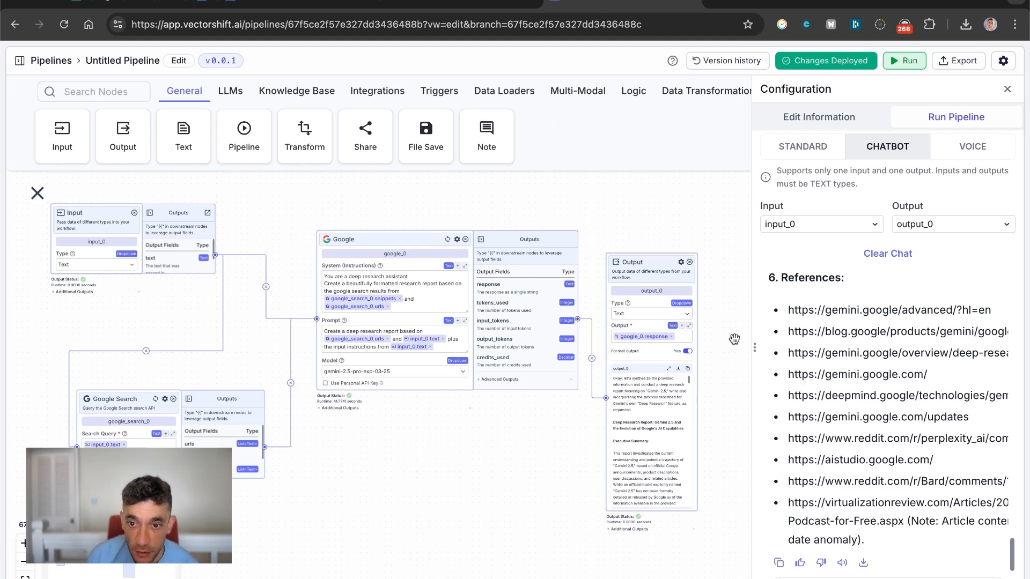
pyautogui.moveTo(756, 351); pyautogui.dragTo(432, 368)
pyautogui.scroll(20, 751, 392)
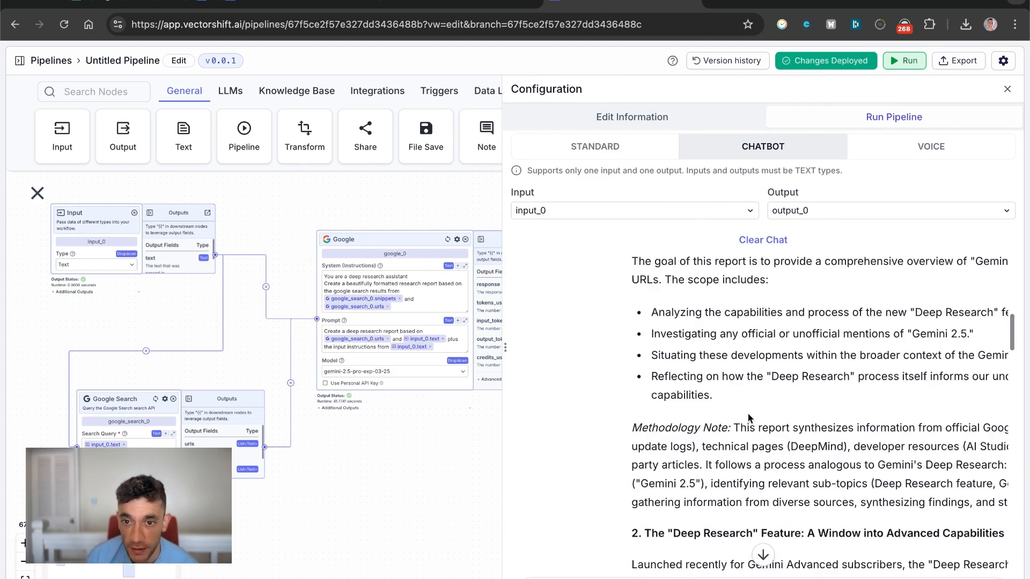
pyautogui.scroll(-3, 671, 421)
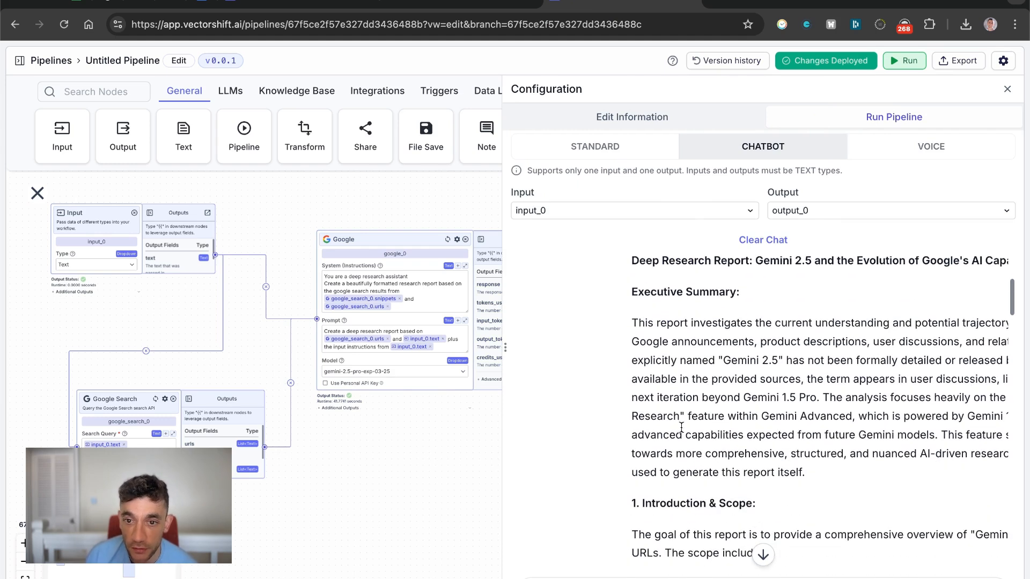
pyautogui.moveTo(622, 294); pyautogui.dragTo(906, 466)
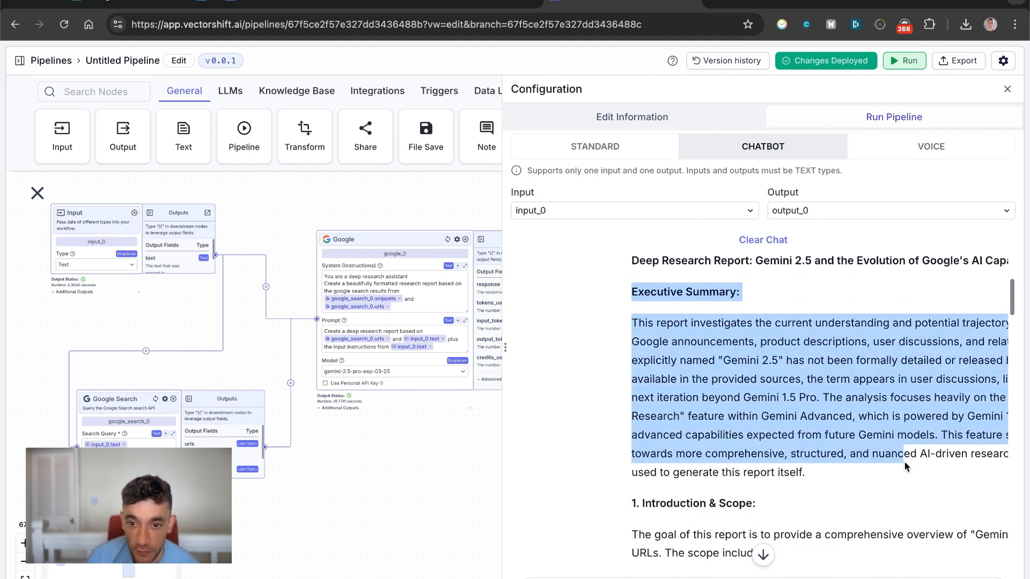
pyautogui.scroll(-11, 847, 445)
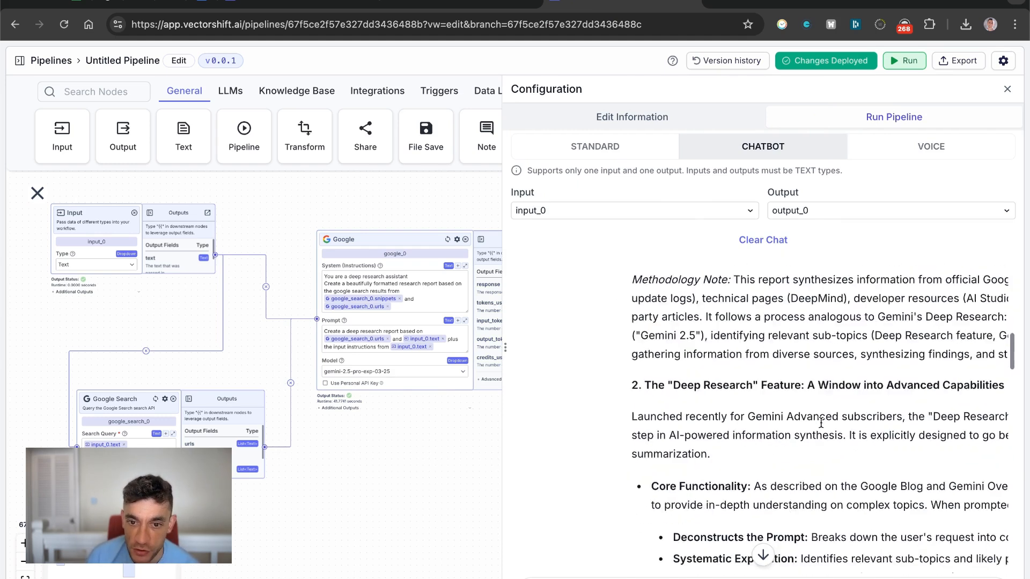
pyautogui.scroll(-15, 816, 436)
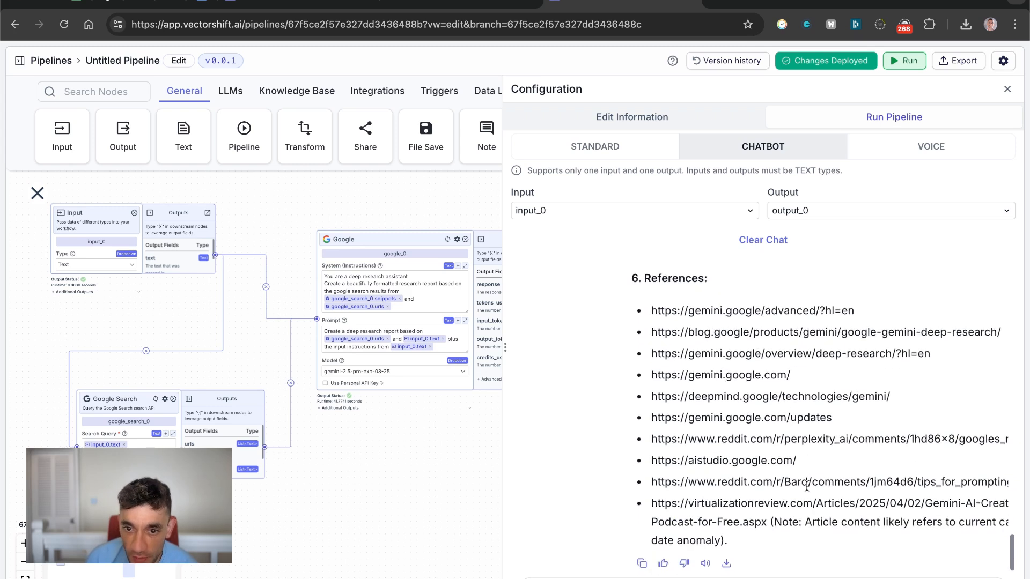
pyautogui.scroll(1, 660, 295)
pyautogui.moveTo(616, 307); pyautogui.dragTo(950, 536)
pyautogui.scroll(-1, 794, 413)
pyautogui.click(696, 379)
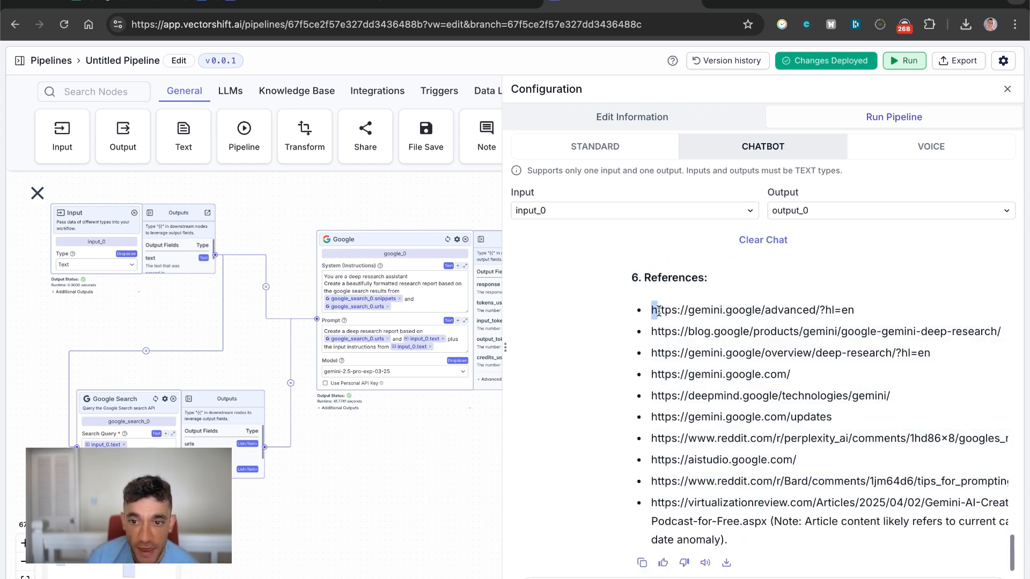
pyautogui.moveTo(659, 311); pyautogui.dragTo(840, 462)
pyautogui.tripleClick(789, 328)
pyautogui.press('super+c')
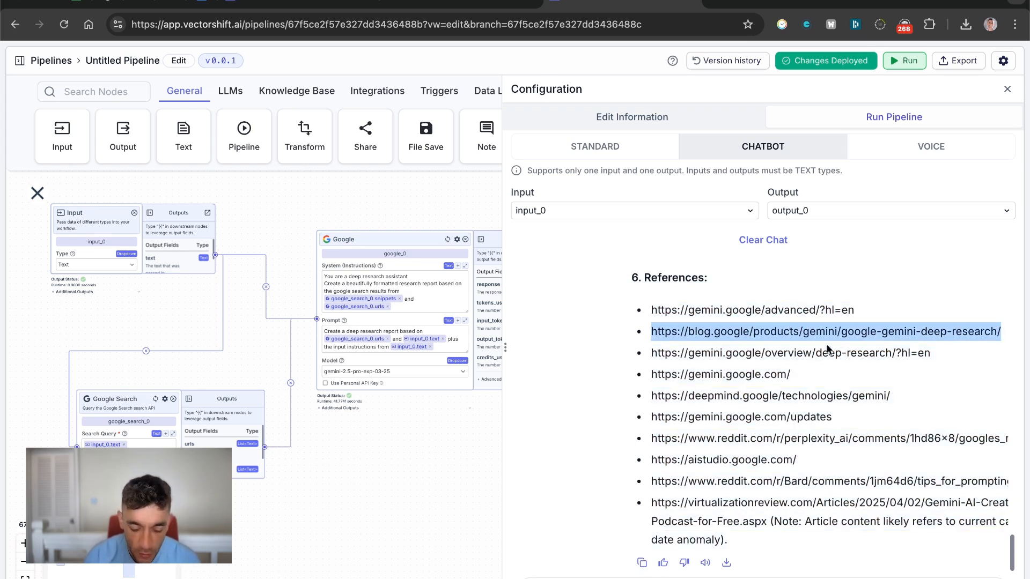
pyautogui.press('super+t')
pyautogui.press('super+v')
pyautogui.press('Return')
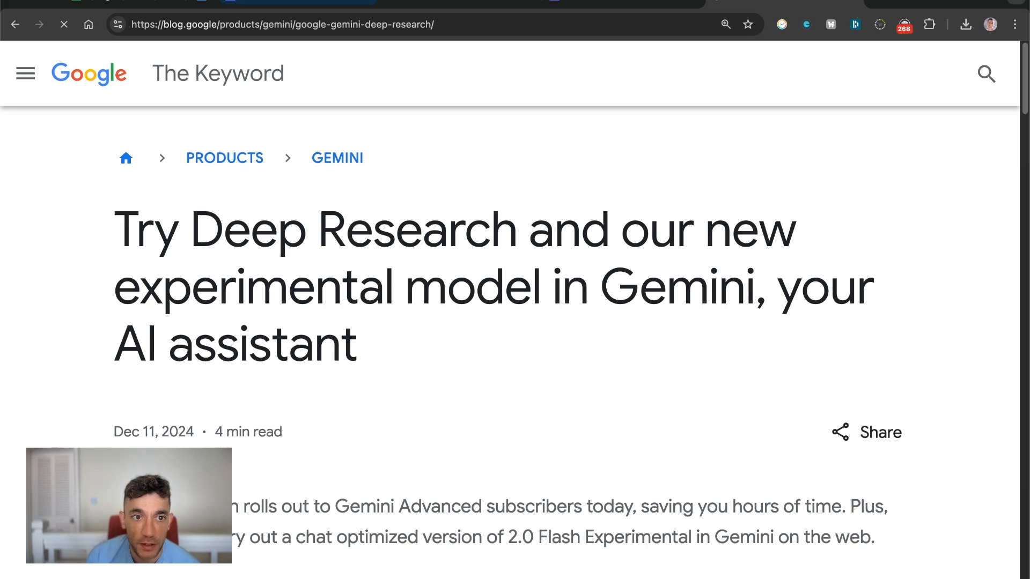
# Highlight the publication date and the title of the Google blog article on Deep Research, and leave its page
pyautogui.moveTo(118, 424); pyautogui.dragTo(273, 397)
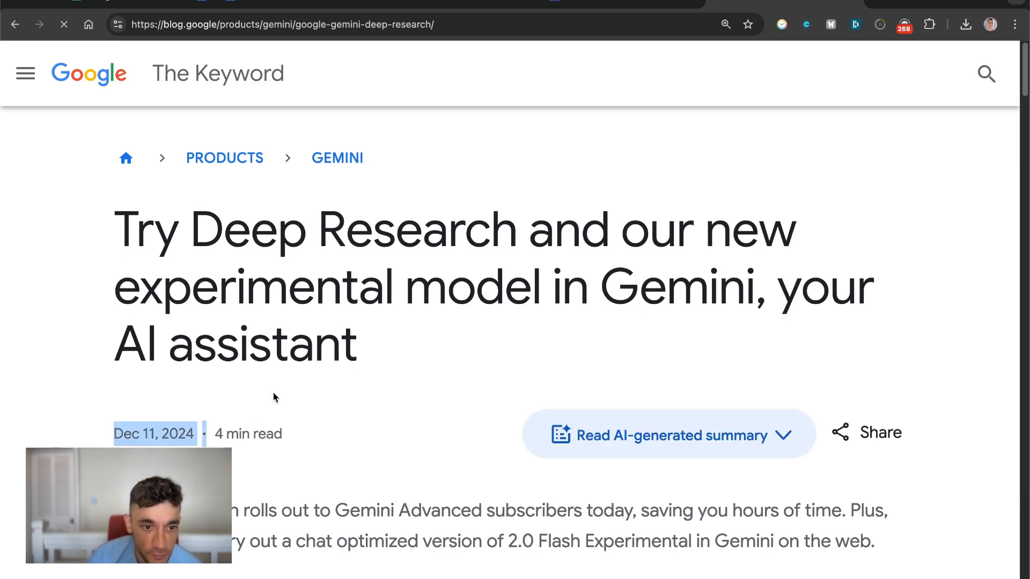
pyautogui.moveTo(71, 238); pyautogui.dragTo(497, 397)
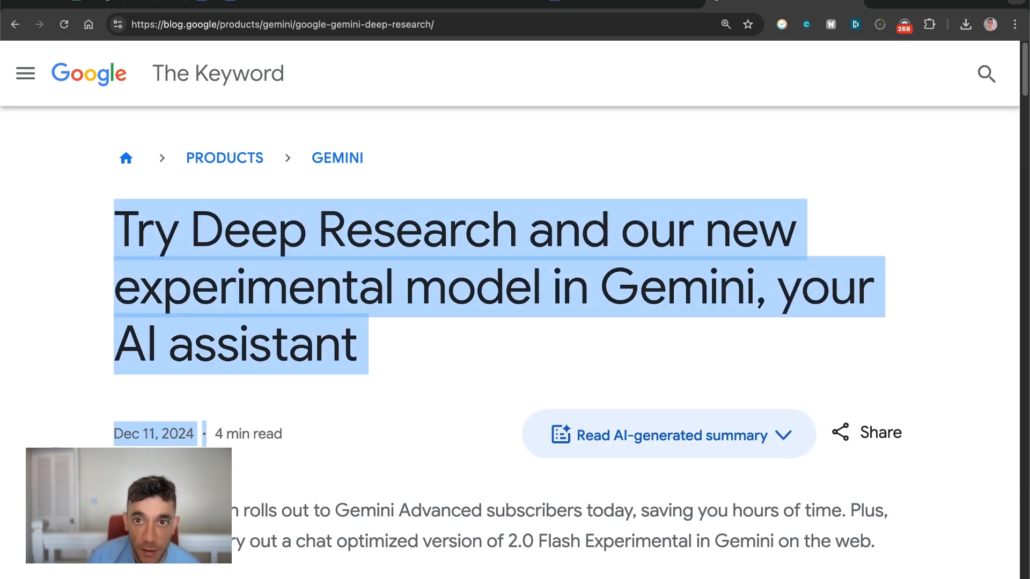
pyautogui.click(852, 2)
# Highlight the report's References section in the VectorShift pipeline, compare with the Gemini research, and go back to the report's beginning
pyautogui.moveTo(621, 301); pyautogui.dragTo(810, 547)
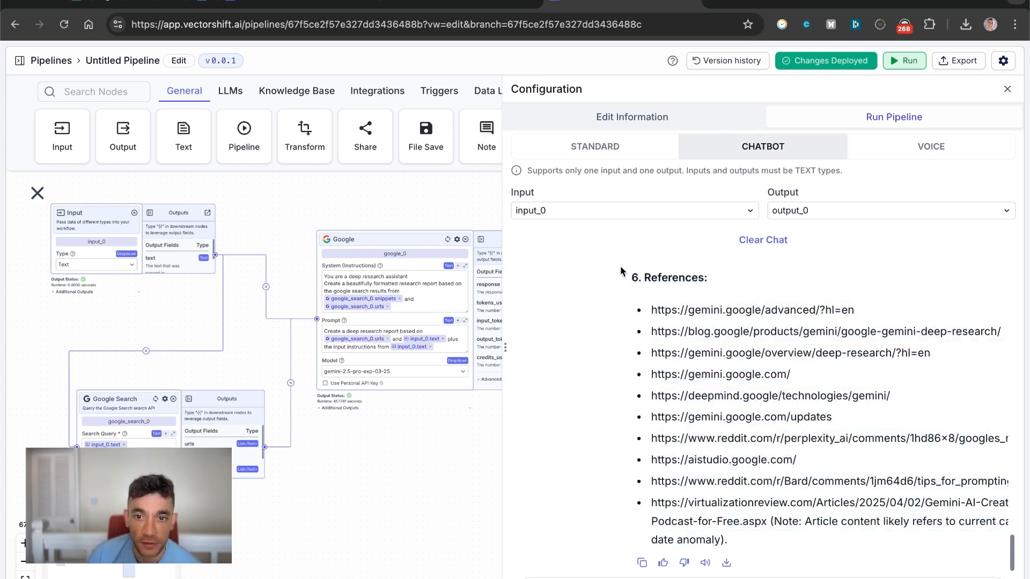
pyautogui.click(515, 2)
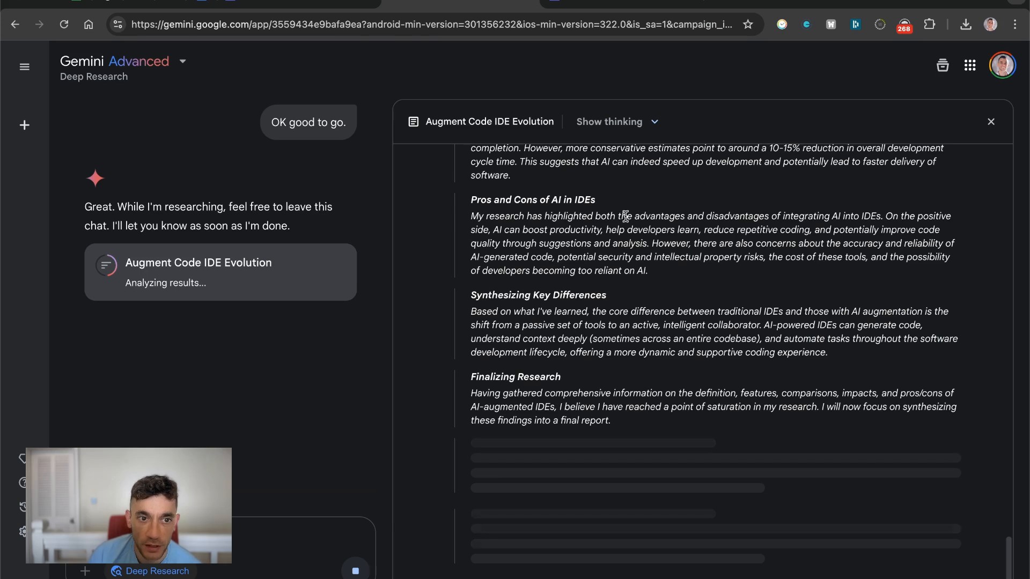
pyautogui.click(623, 3)
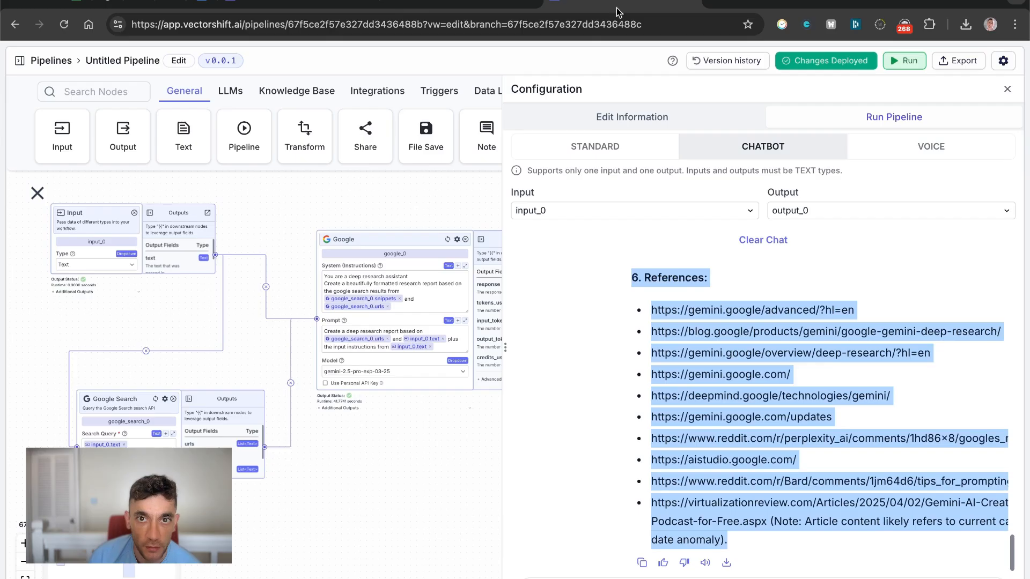
pyautogui.click(461, 3)
pyautogui.click(622, 3)
pyautogui.click(754, 375)
pyautogui.scroll(10, 754, 400)
pyautogui.scroll(10, 753, 400)
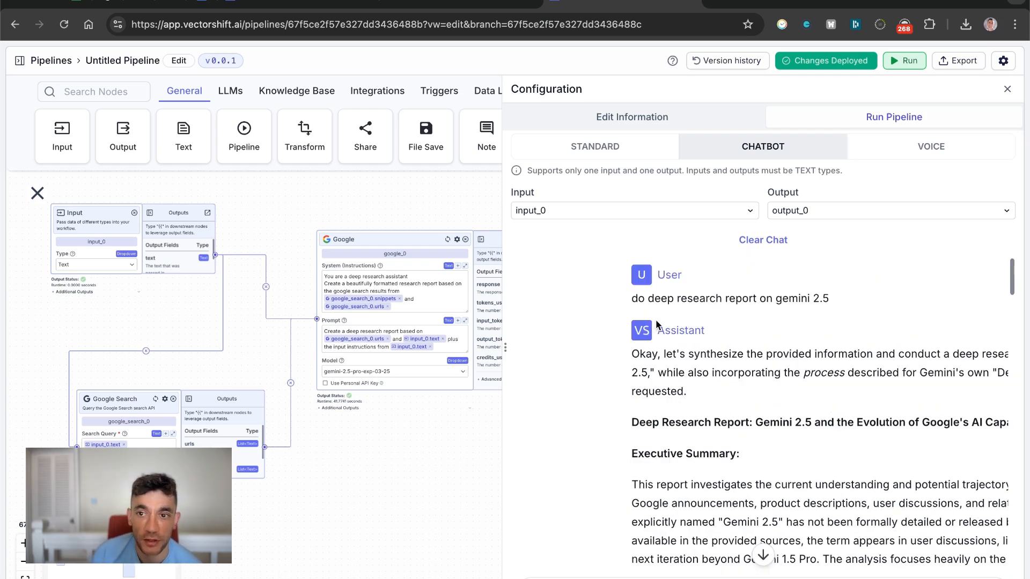
# Narrow the Configuration pane to uncover the pipeline canvas and skim the generated report
pyautogui.moveTo(505, 348); pyautogui.dragTo(734, 406)
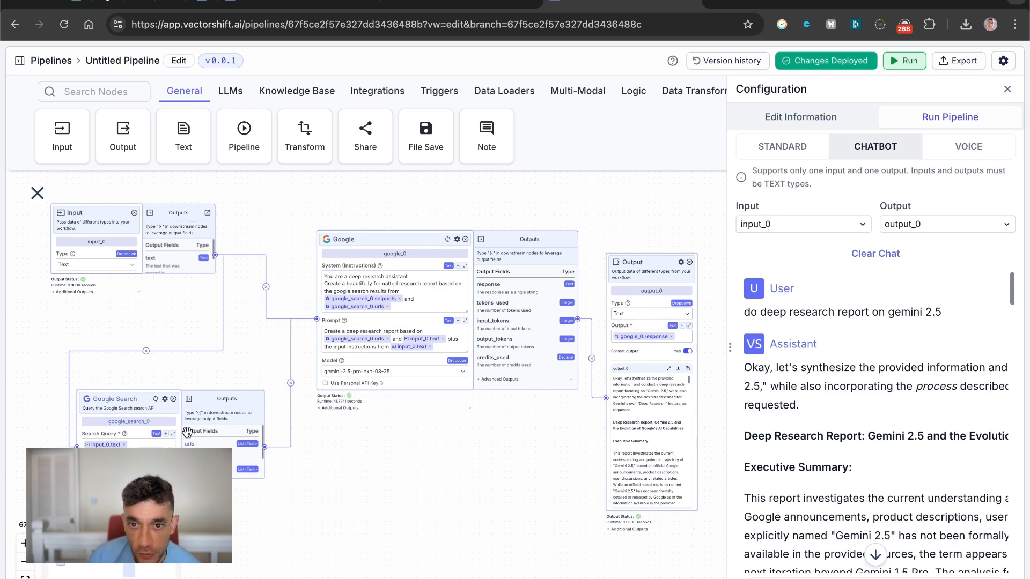
pyautogui.scroll(-15, 874, 424)
pyautogui.scroll(-15, 874, 427)
pyautogui.scroll(20, 876, 419)
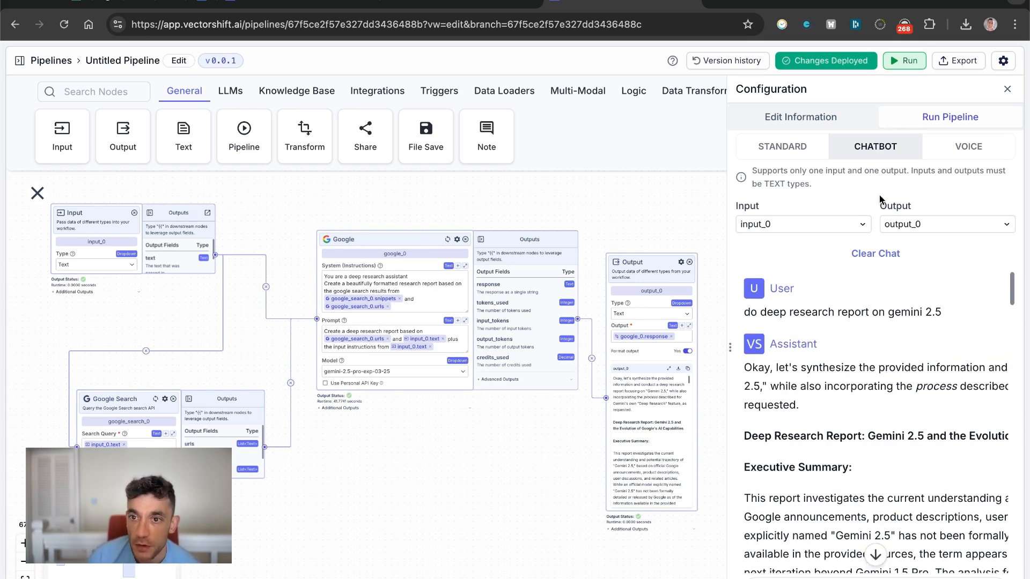
# View the Voice and Standard run modes of the pipeline and return to the Chatbot mode
pyautogui.click(936, 149)
pyautogui.click(871, 155)
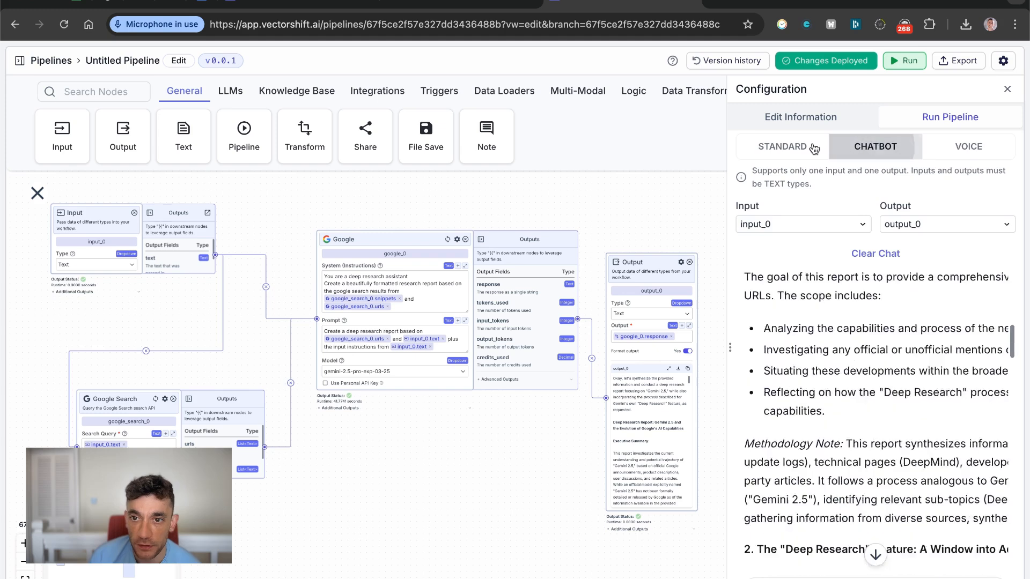
pyautogui.click(789, 146)
pyautogui.scroll(-3, 835, 370)
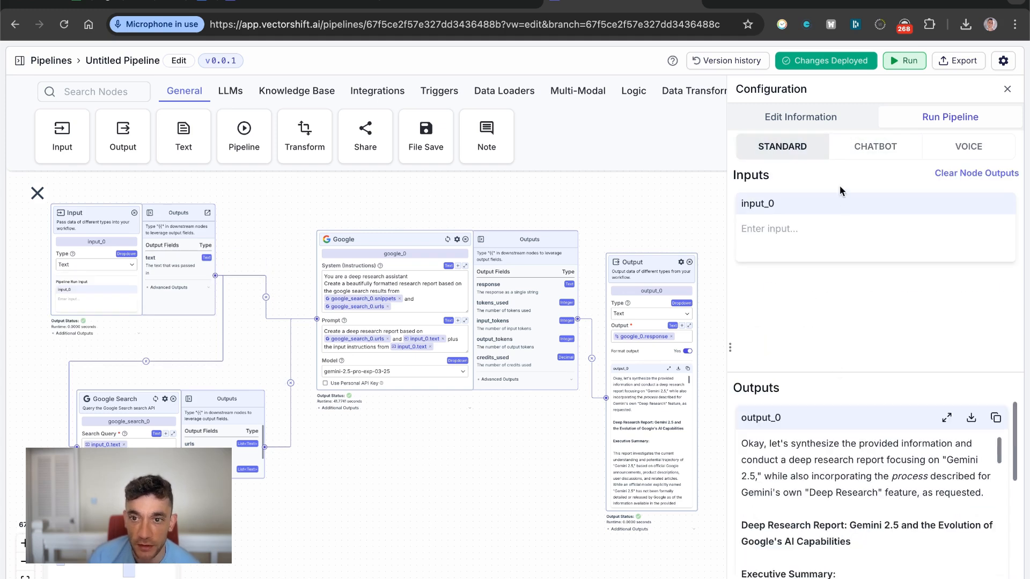
pyautogui.click(863, 146)
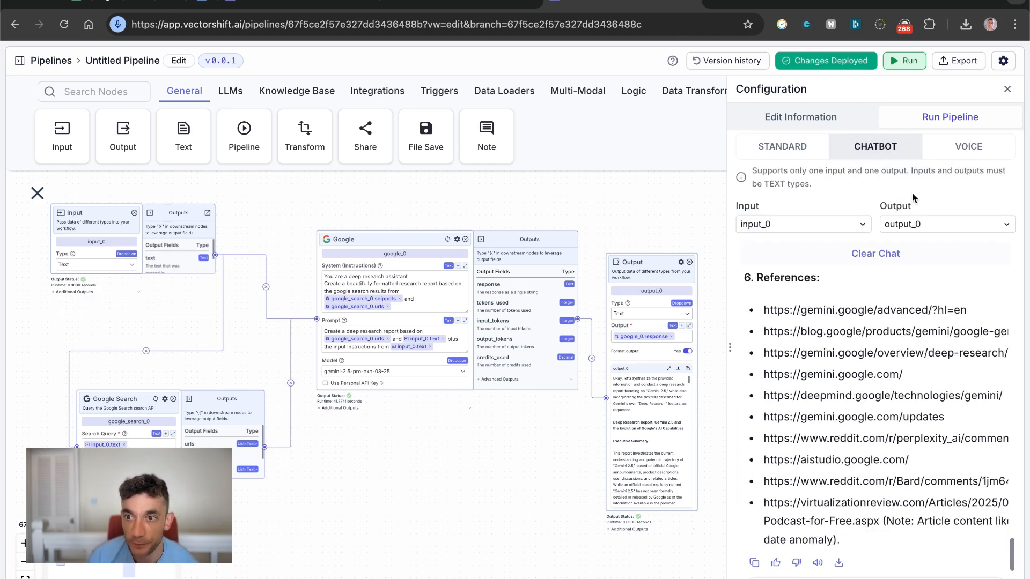
# Export the pipeline as a new chatbot named Deep RESEARCH AGENT with 2.5
pyautogui.click(961, 68)
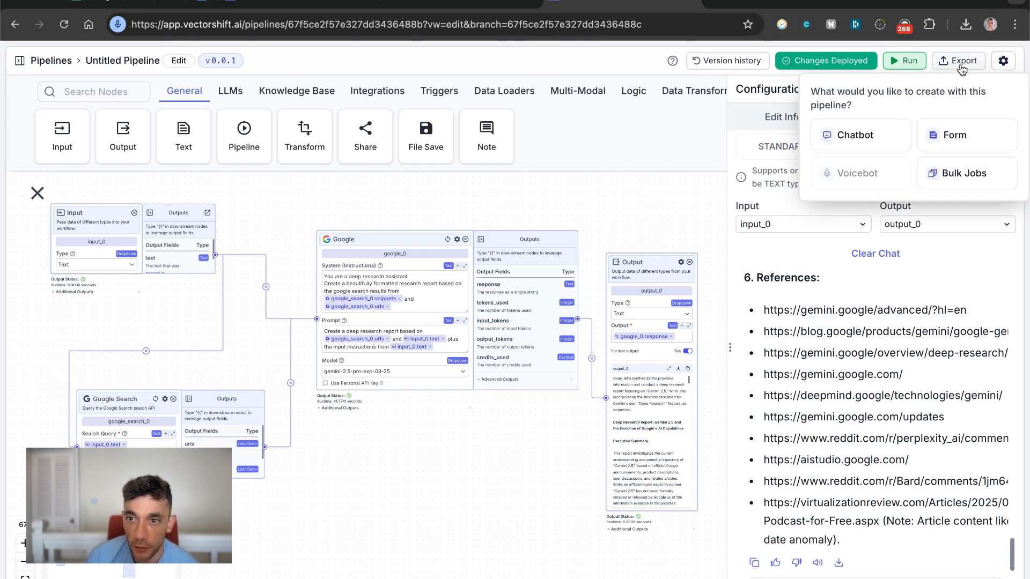
pyautogui.click(887, 138)
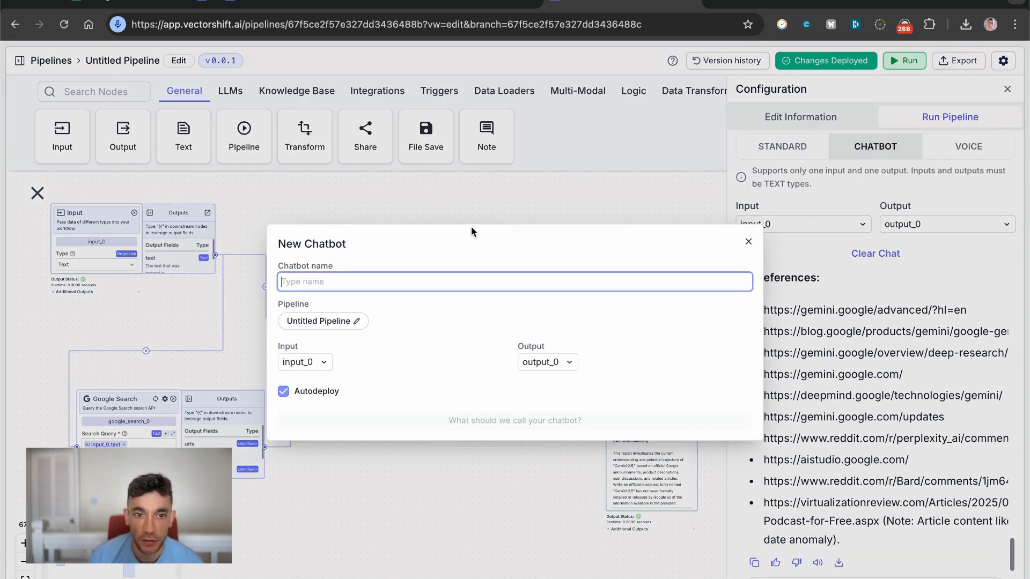
pyautogui.press('BackSpace')
pyautogui.write('De')
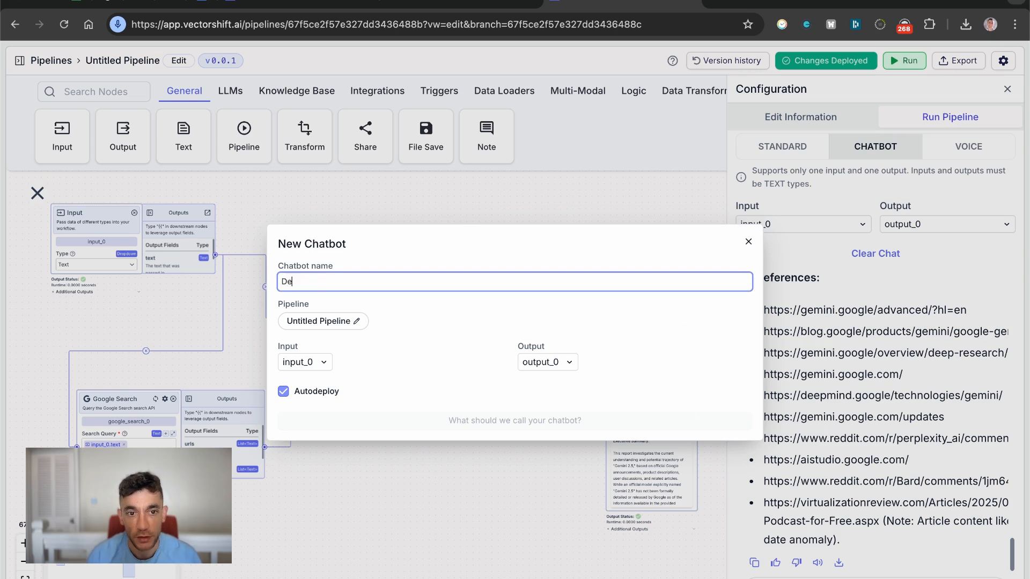
pyautogui.write('ep RESEARC')
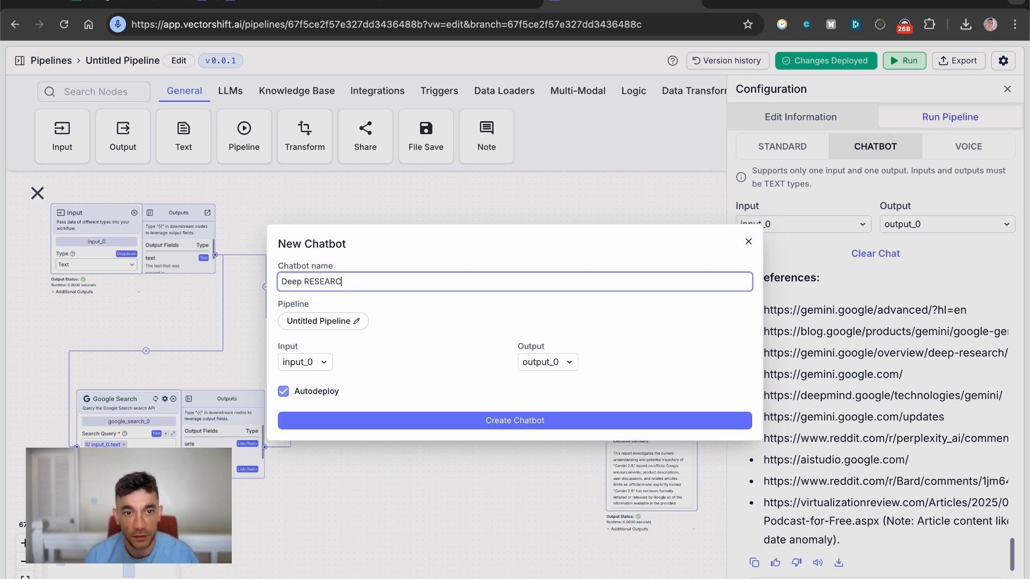
pyautogui.write('H AGENT with 2.5')
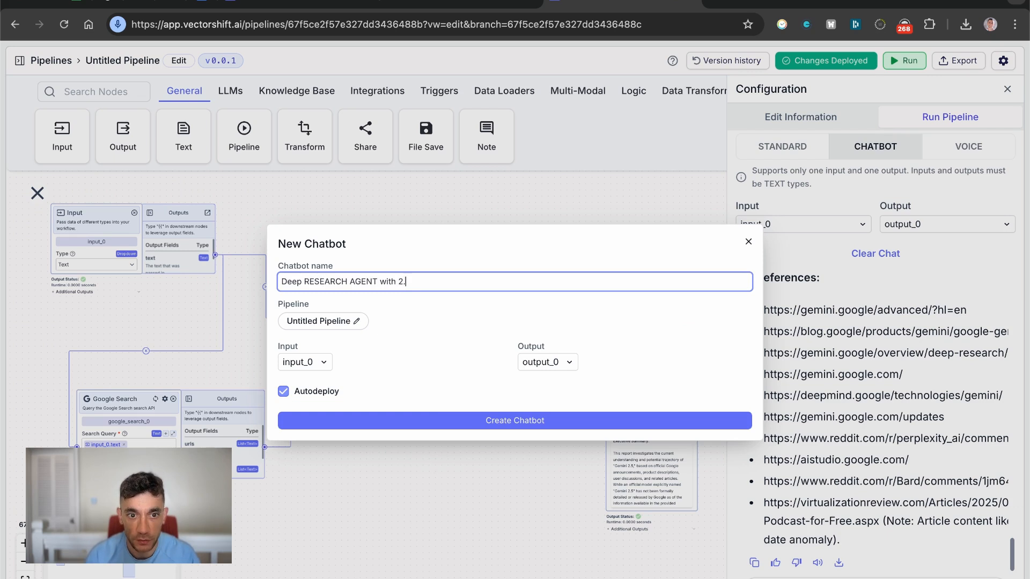
pyautogui.click(556, 427)
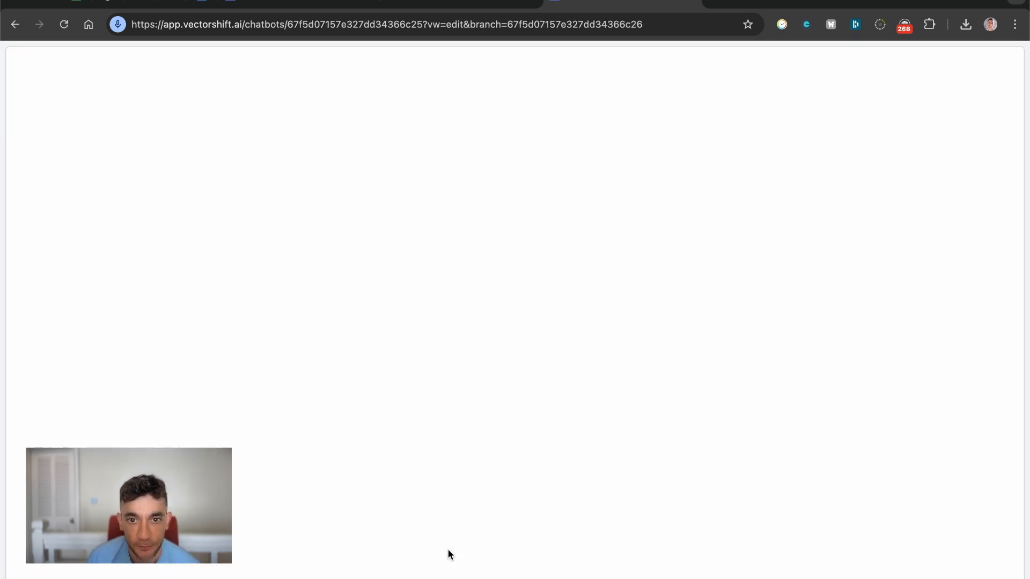
# Set the chatbot's header name to DeepResearch Agent and look through its general settings
pyautogui.scroll(-5, 102, 363)
pyautogui.scroll(5, 123, 192)
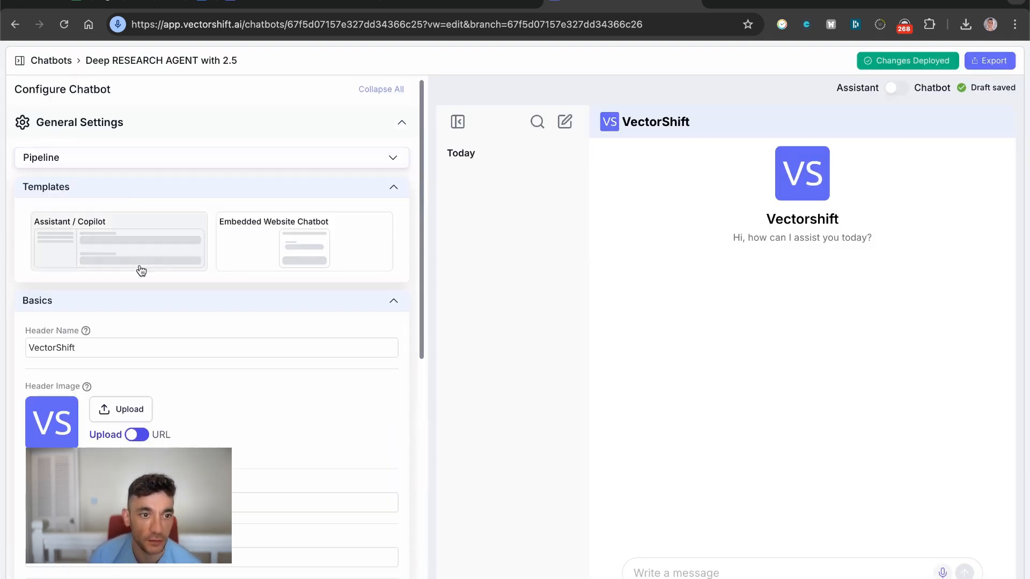
pyautogui.click(138, 346)
pyautogui.hotkey('ctrl', 'a')
pyautogui.write('DeepReseac')
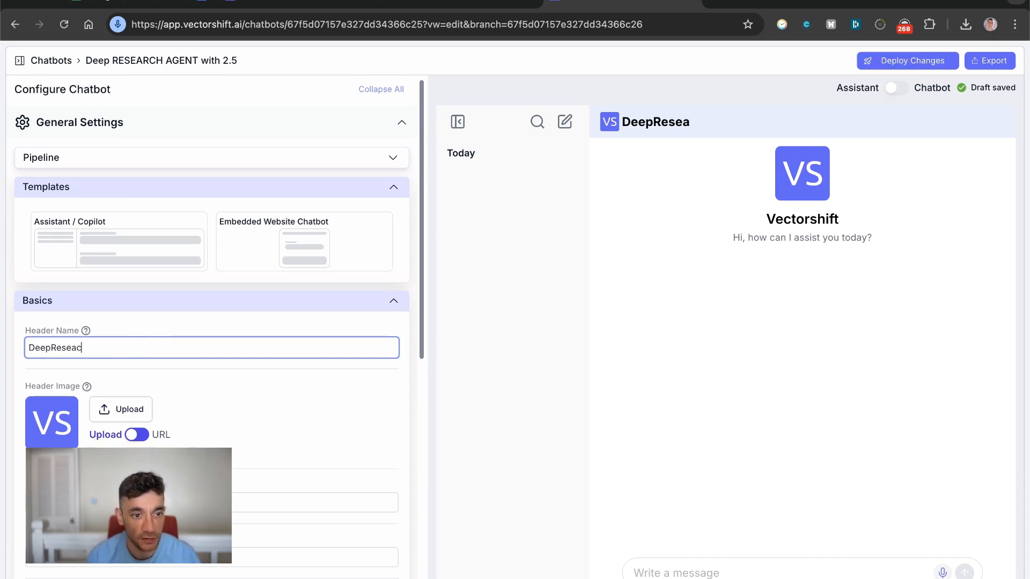
pyautogui.press('BackSpace')
pyautogui.write('rch Age')
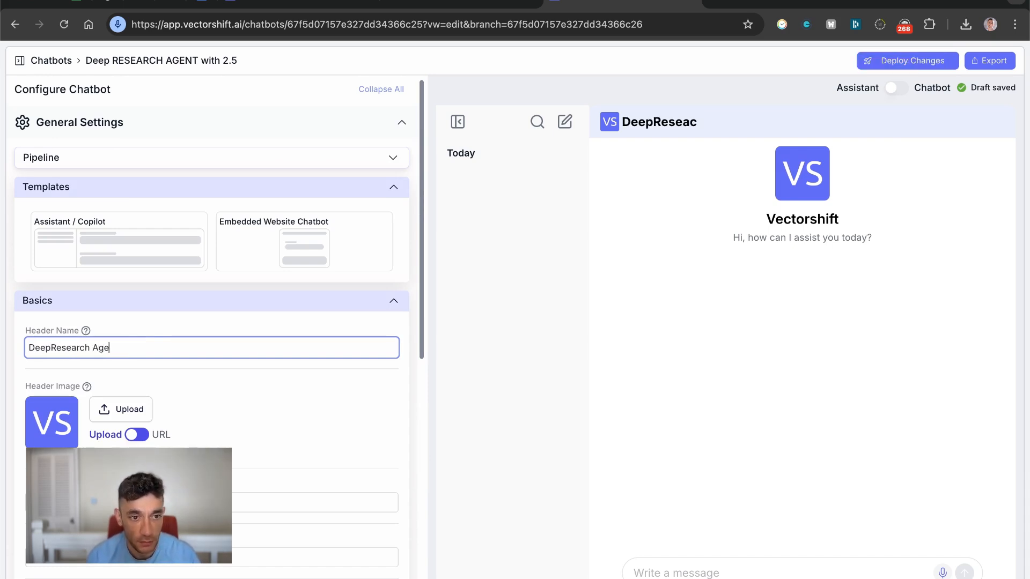
pyautogui.write('nt')
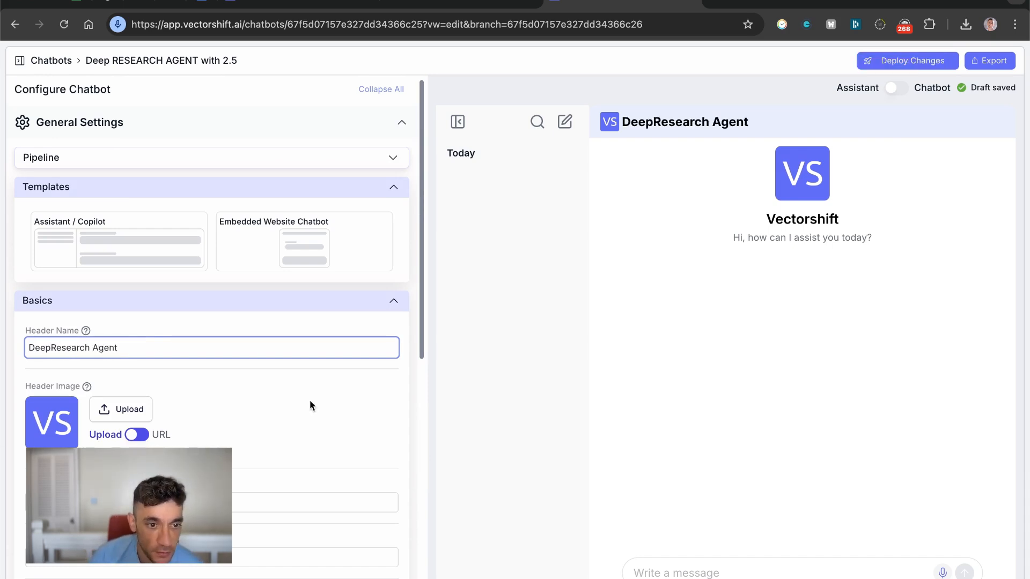
pyautogui.scroll(-9, 198, 313)
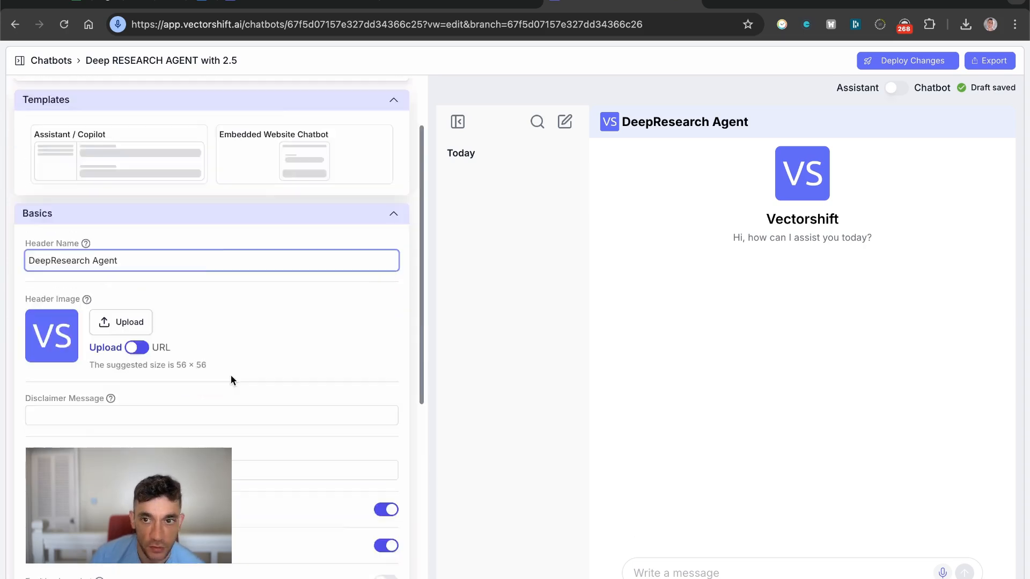
pyautogui.scroll(10, 188, 377)
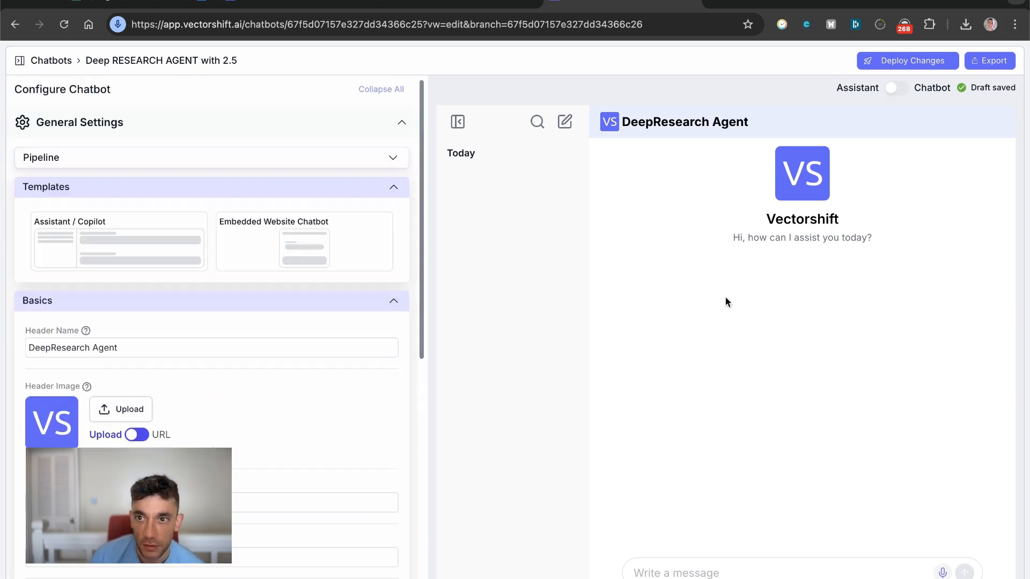
# Deploy the chatbot changes as patch version 0.0.1 and open the deployed chatbot from its export page
pyautogui.click(944, 68)
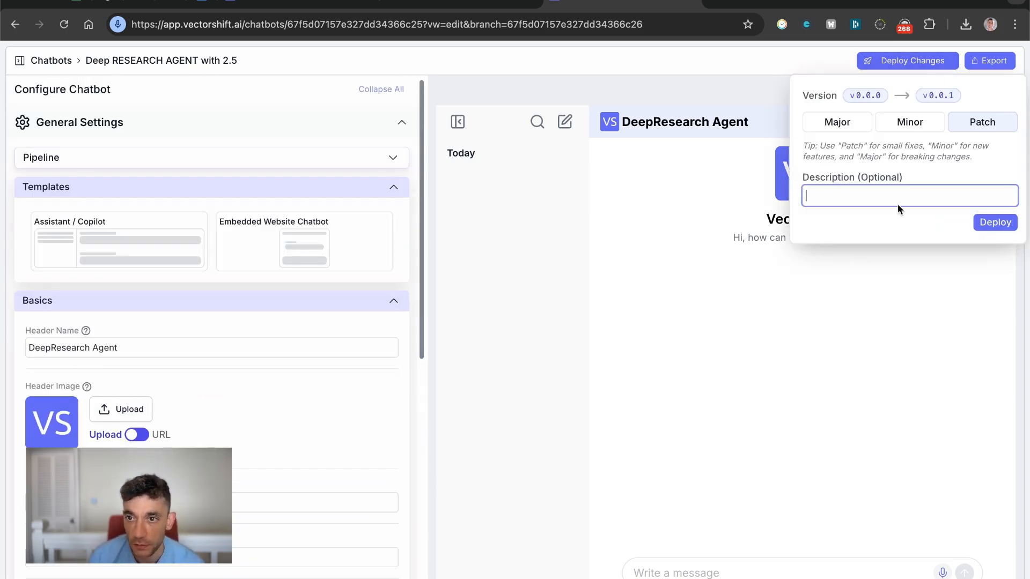
pyautogui.click(993, 220)
pyautogui.click(1006, 63)
pyautogui.click(187, 158)
pyautogui.click(92, 158)
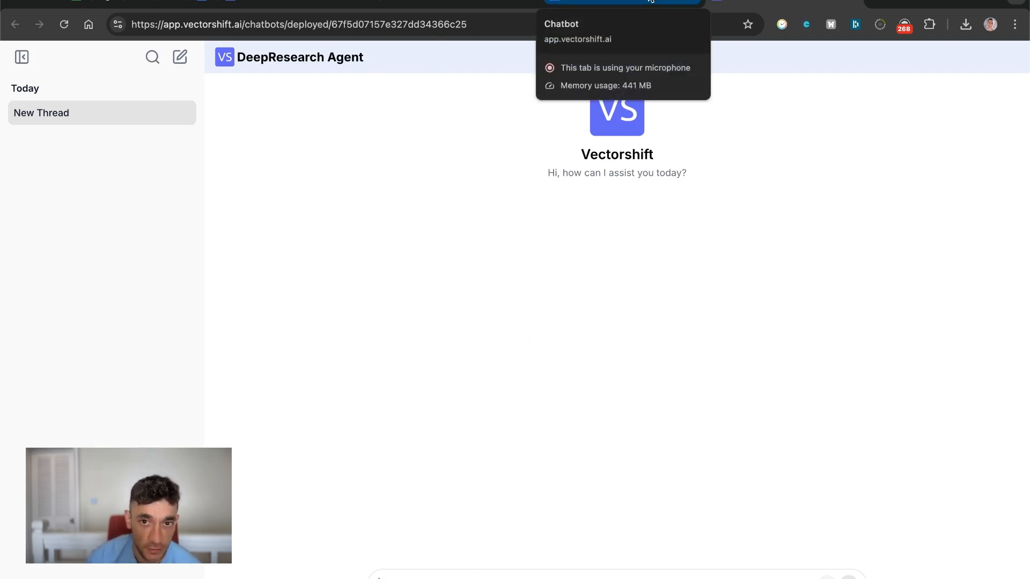
# Return to the chatbot's export page, highlight the script embed snippet and expand the Connect to Slack settings
pyautogui.click(592, 4)
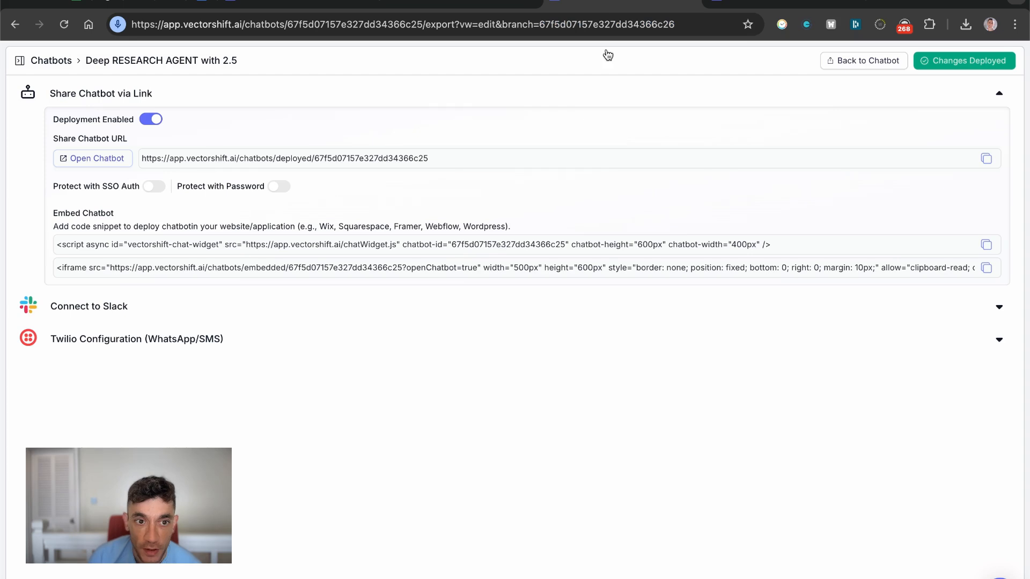
pyautogui.tripleClick(171, 242)
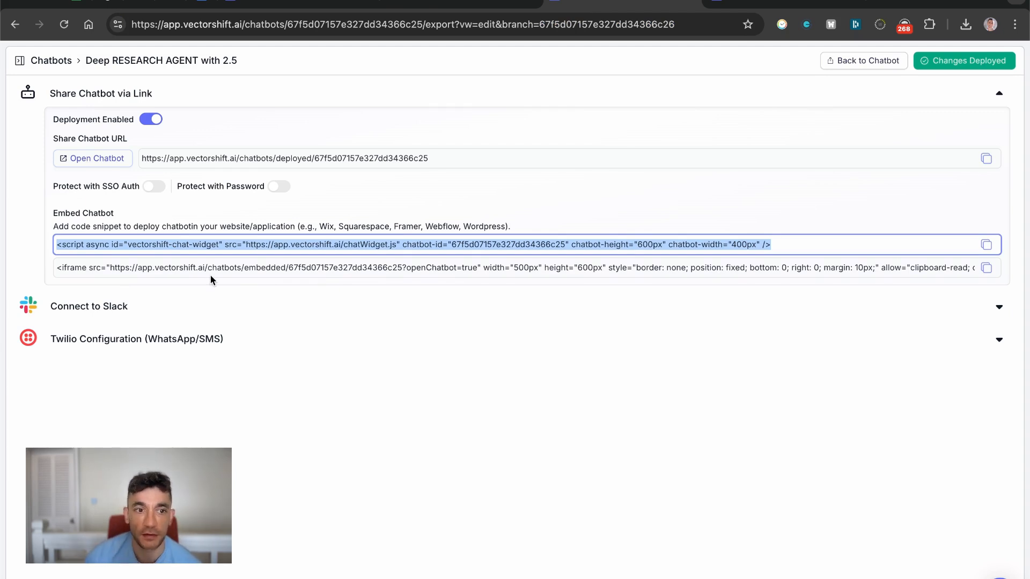
pyautogui.click(130, 311)
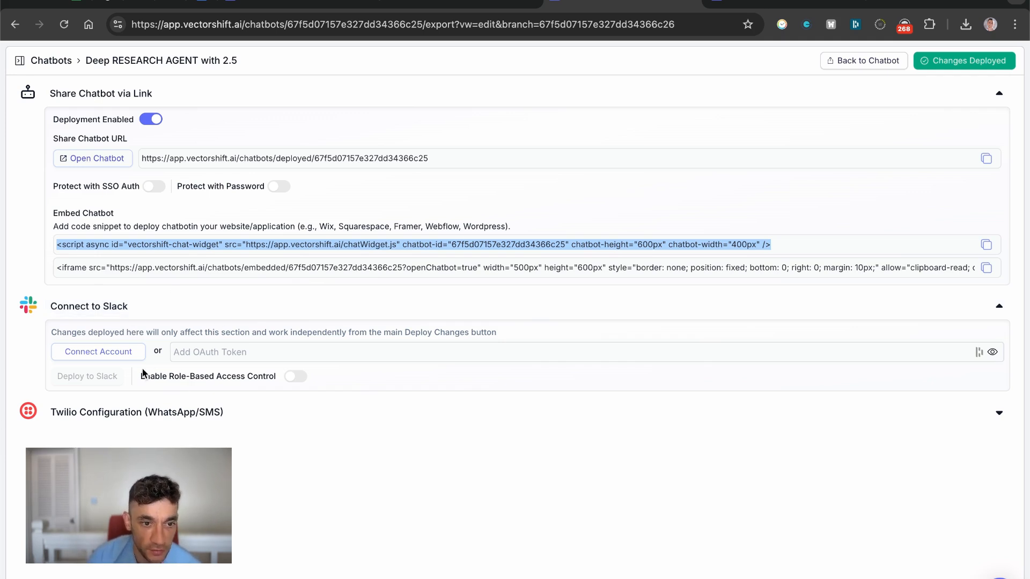
pyautogui.click(272, 515)
# Close the deployed chatbot and review Gemini's thinking on Augment Code IDE Evolution between Understanding Augmented Coding and Finalizing Research
pyautogui.click(590, 5)
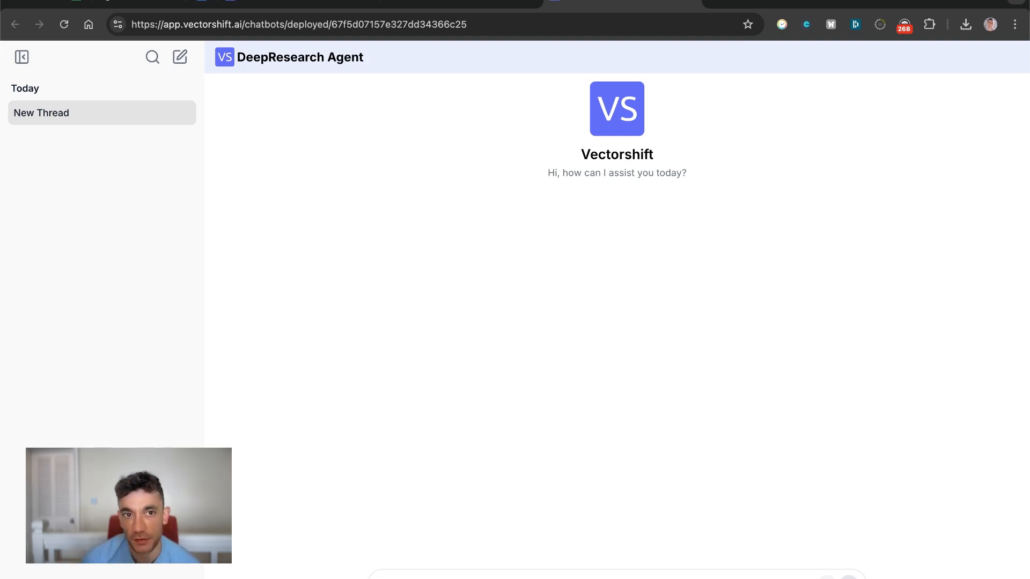
pyautogui.press('super+w')
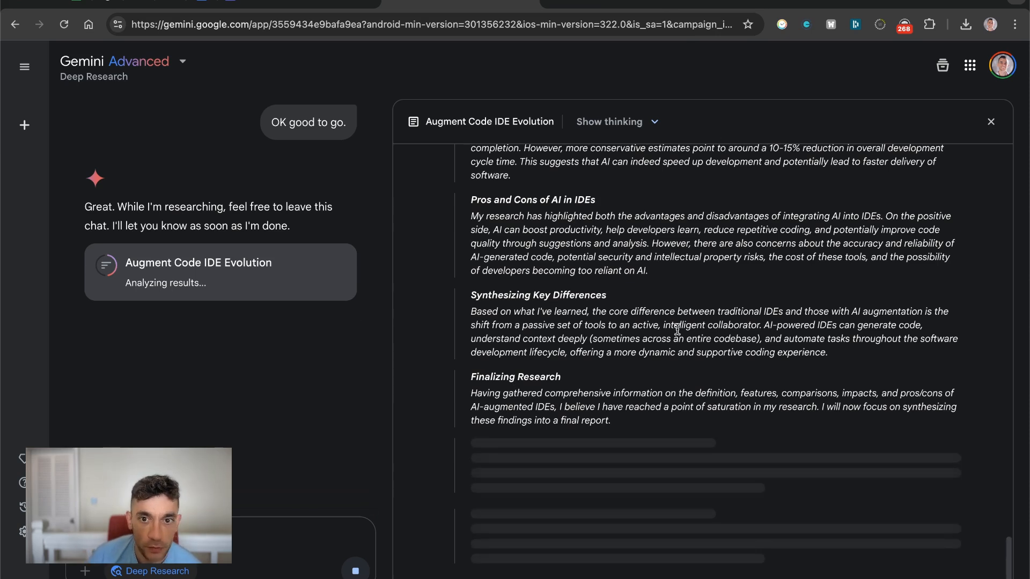
pyautogui.scroll(20, 679, 376)
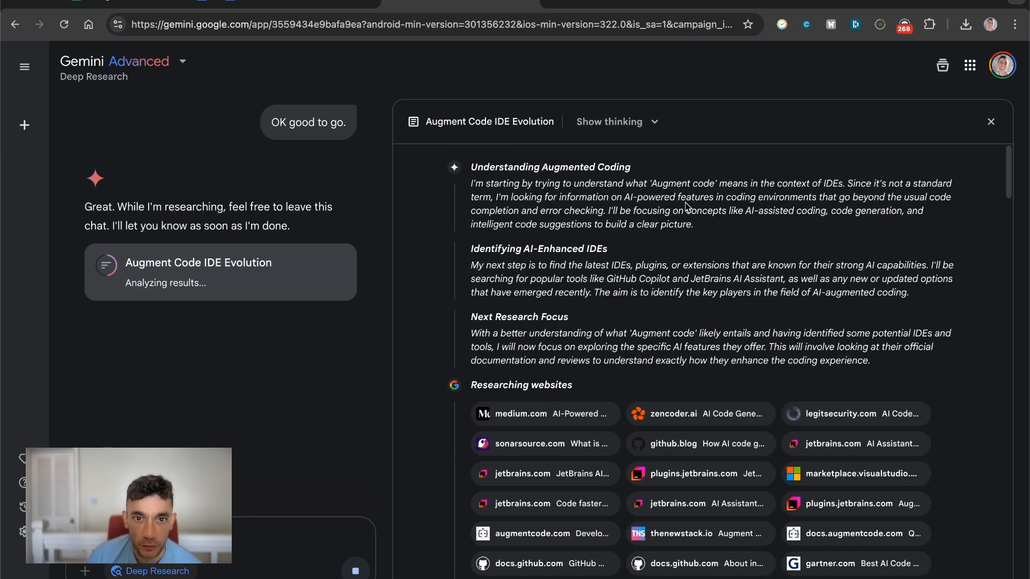
pyautogui.scroll(-20, 652, 174)
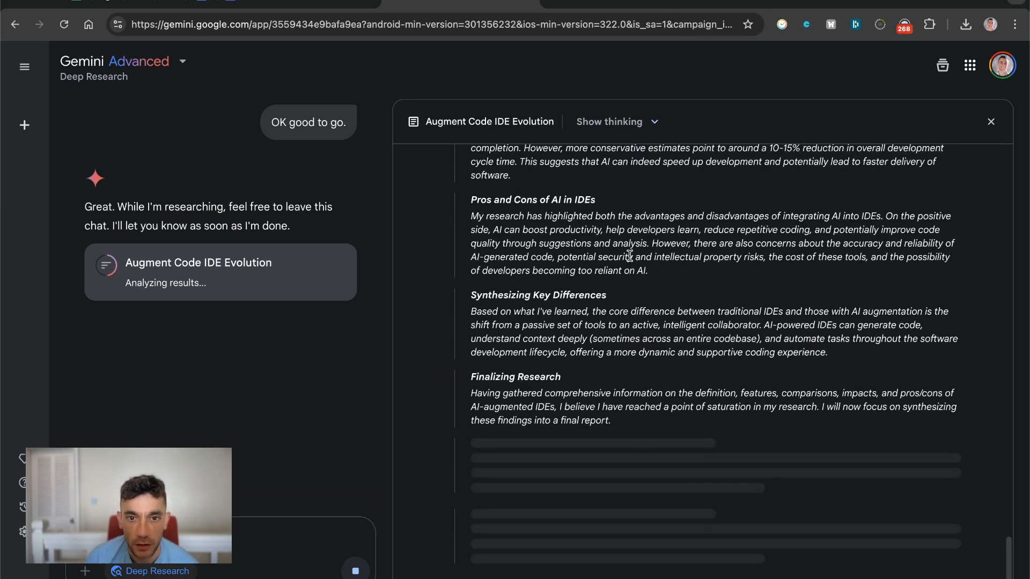
pyautogui.scroll(15, 637, 261)
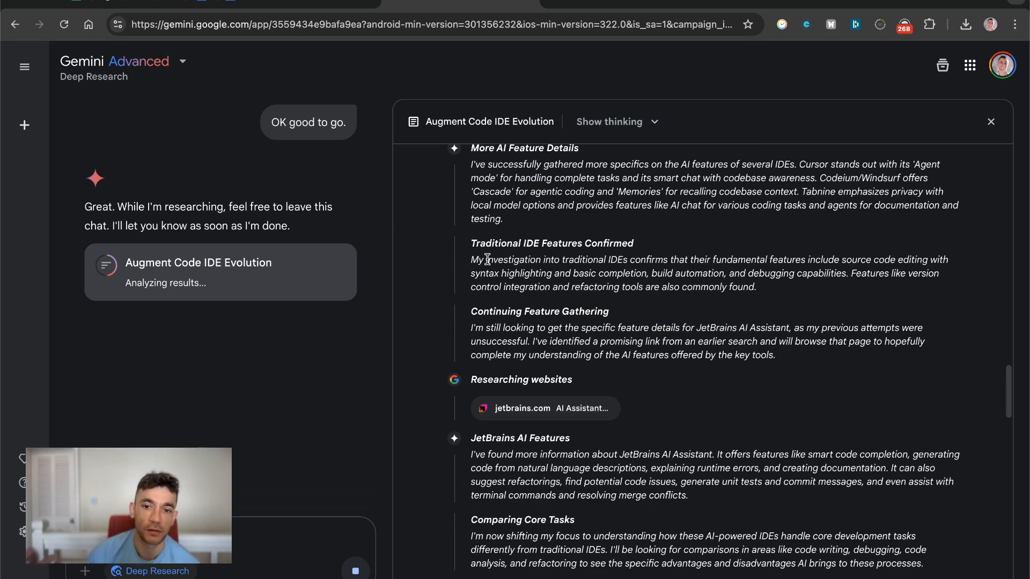
pyautogui.scroll(-15, 487, 259)
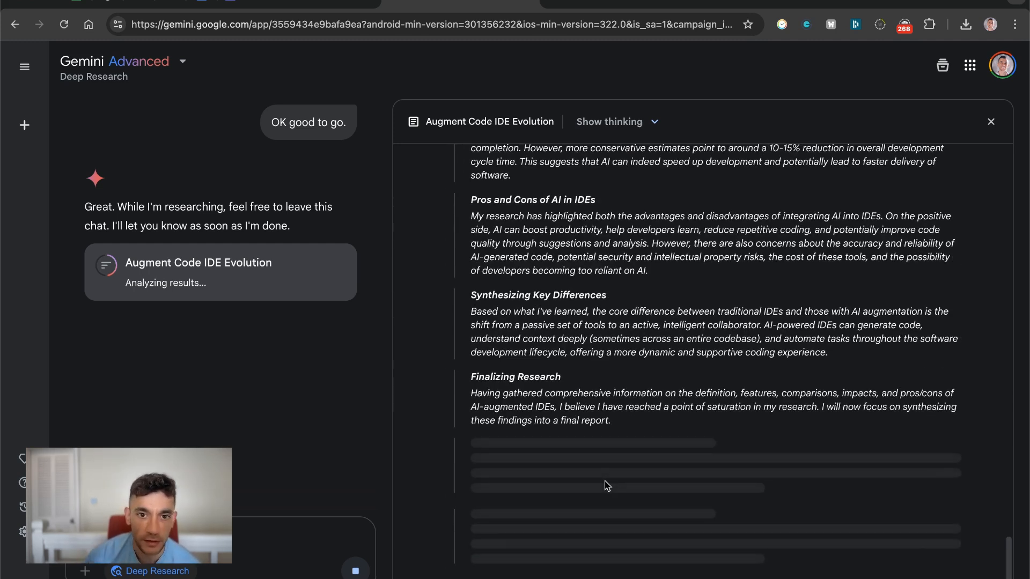
pyautogui.scroll(15, 593, 454)
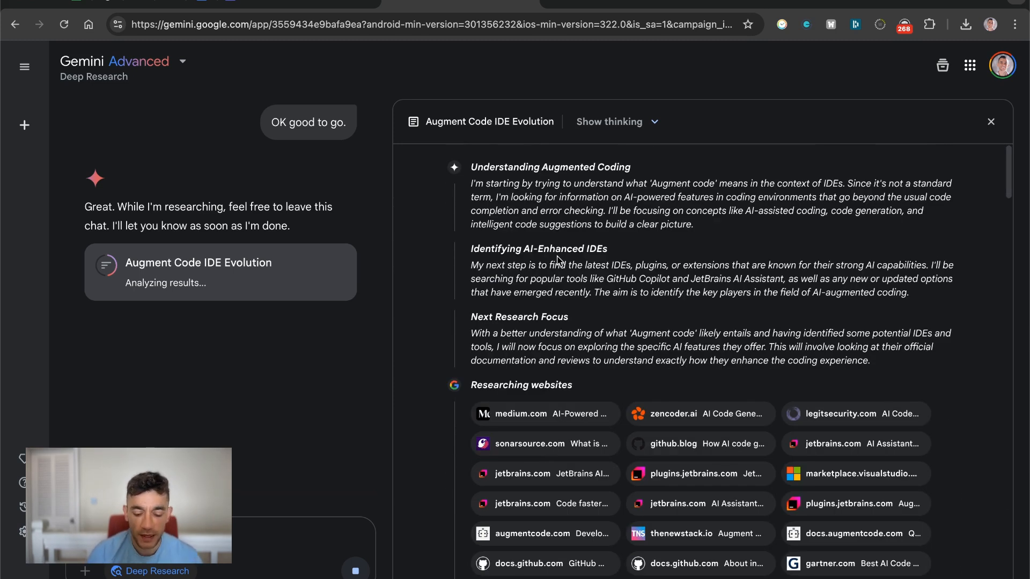
# Open the AI Profit Boardroom community in a new tab and search its Classroom content for gemini
pyautogui.press('super+t')
pyautogui.write('ai pro')
pyautogui.press('Return')
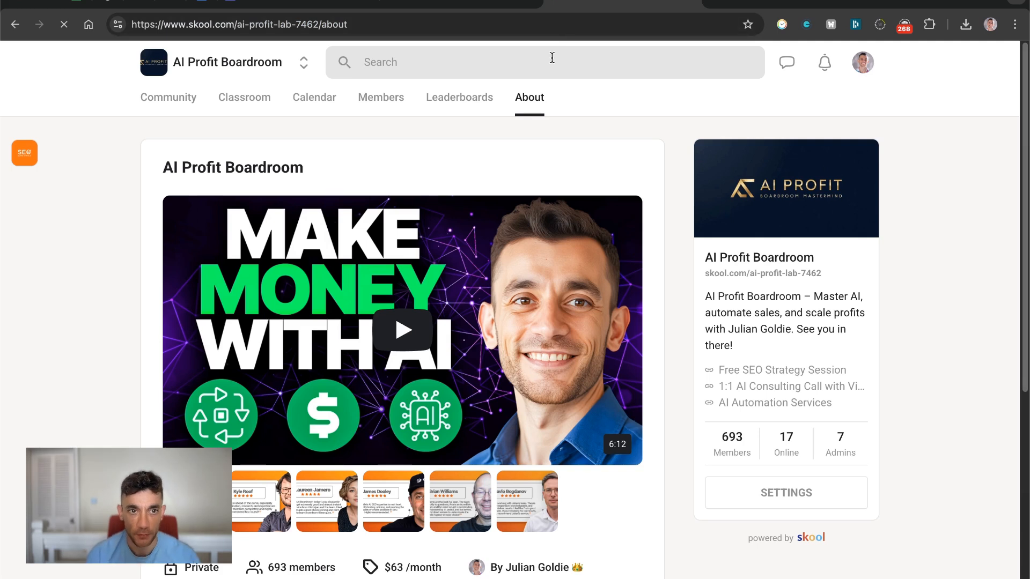
pyautogui.write('gemini')
pyautogui.press('Return')
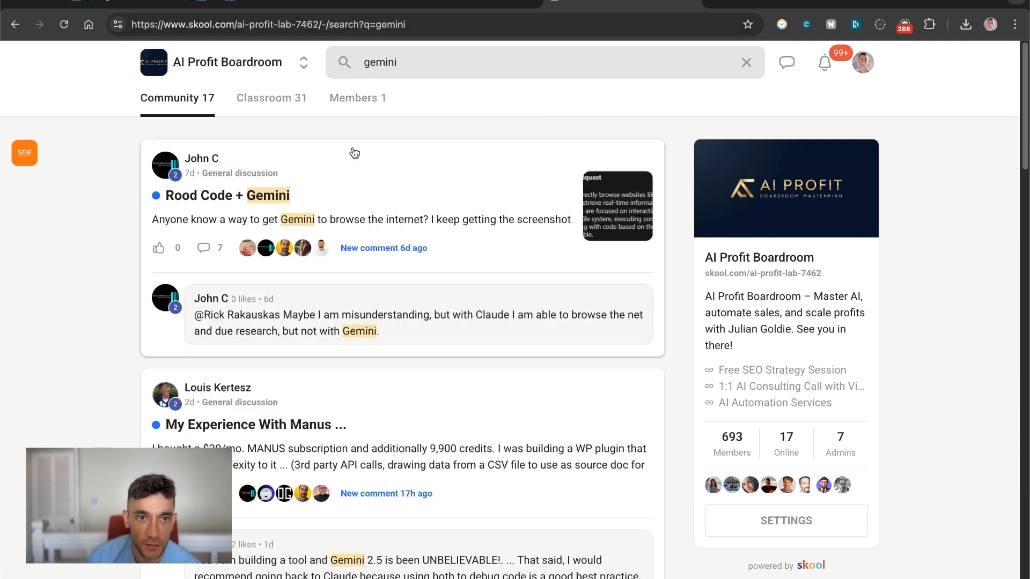
pyautogui.click(271, 101)
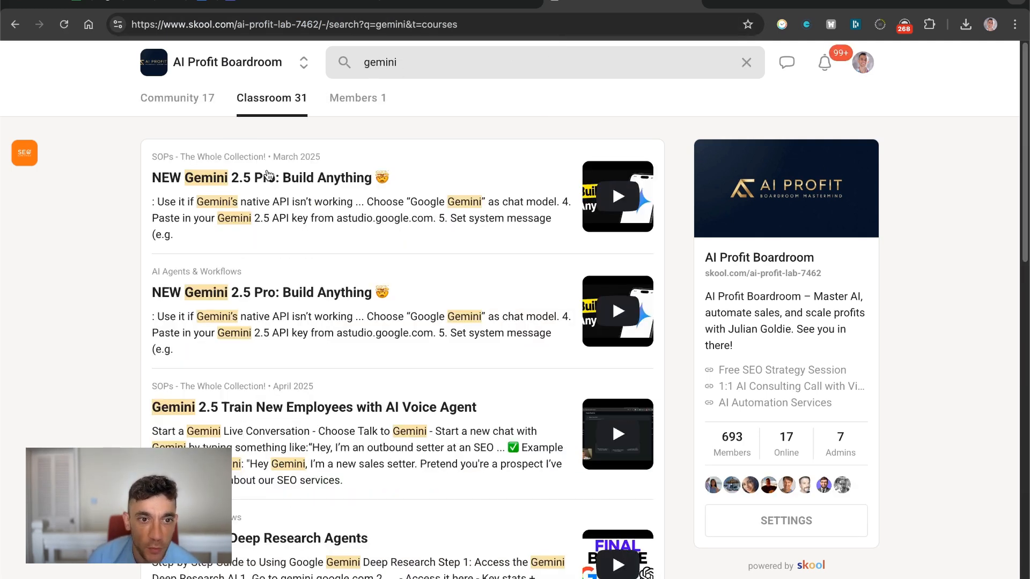
# Look through the Classroom lessons matching gemini, from the Gemini 2.5 Pro lessons to the end of the list
pyautogui.scroll(-9, 267, 174)
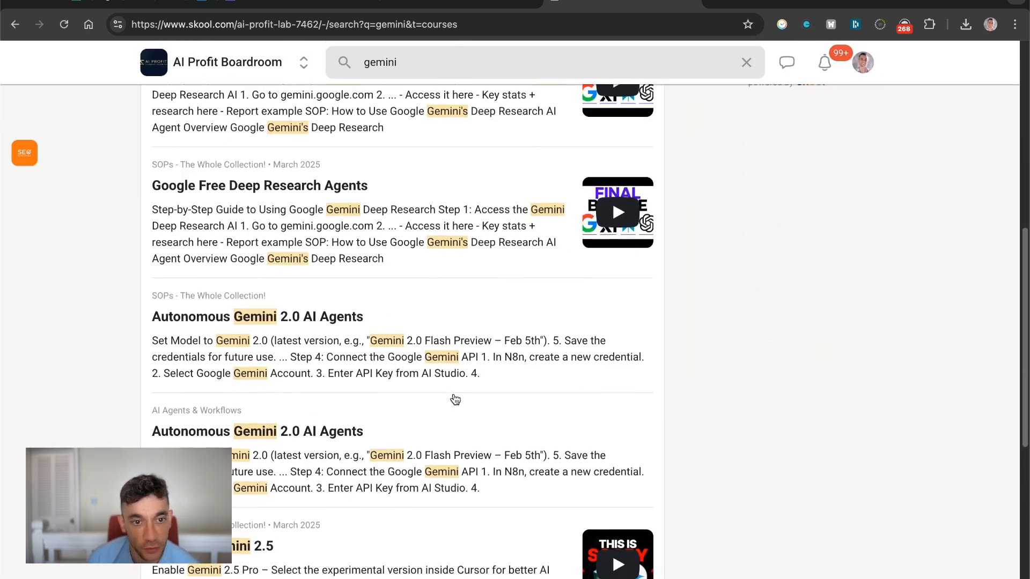
pyautogui.scroll(-7, 458, 402)
pyautogui.scroll(16, 413, 236)
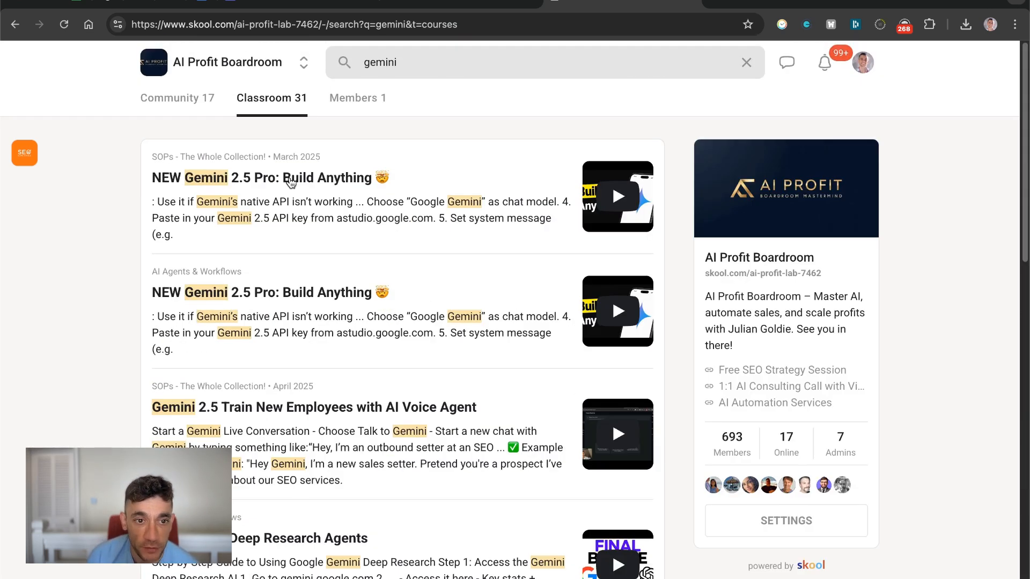
pyautogui.scroll(-2, 321, 331)
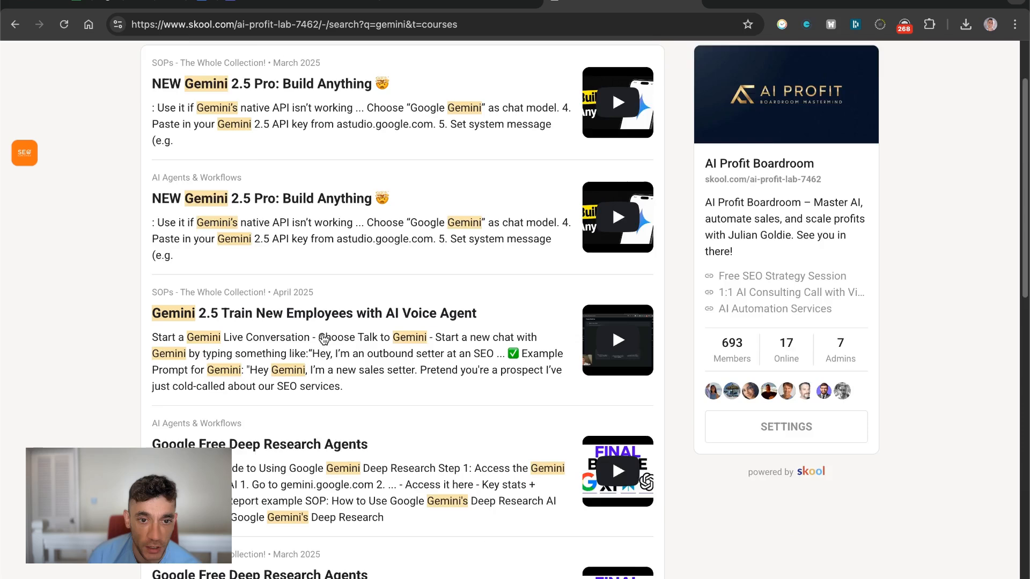
pyautogui.scroll(-1, 324, 339)
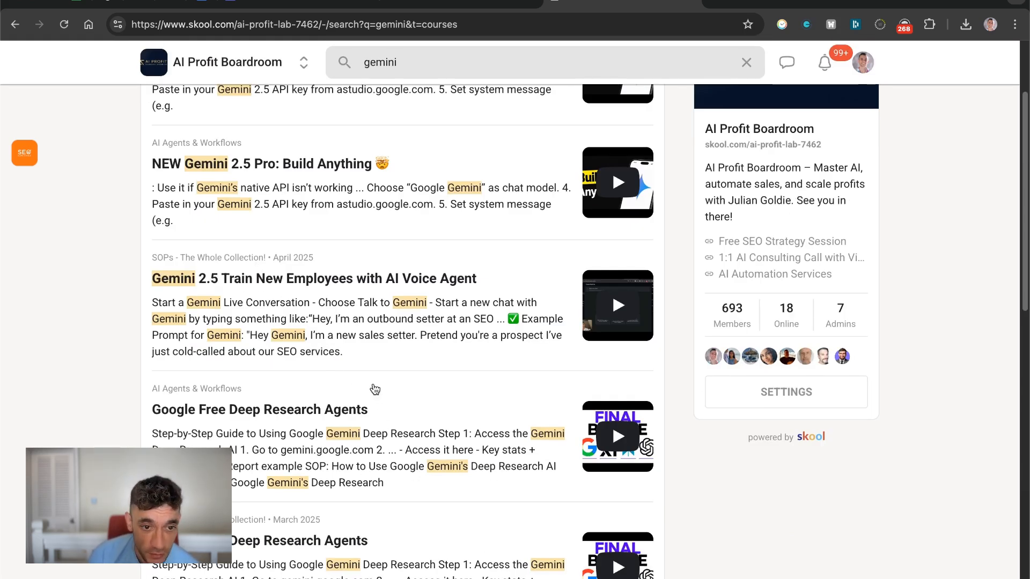
pyautogui.scroll(-5, 374, 389)
pyautogui.scroll(-12, 425, 436)
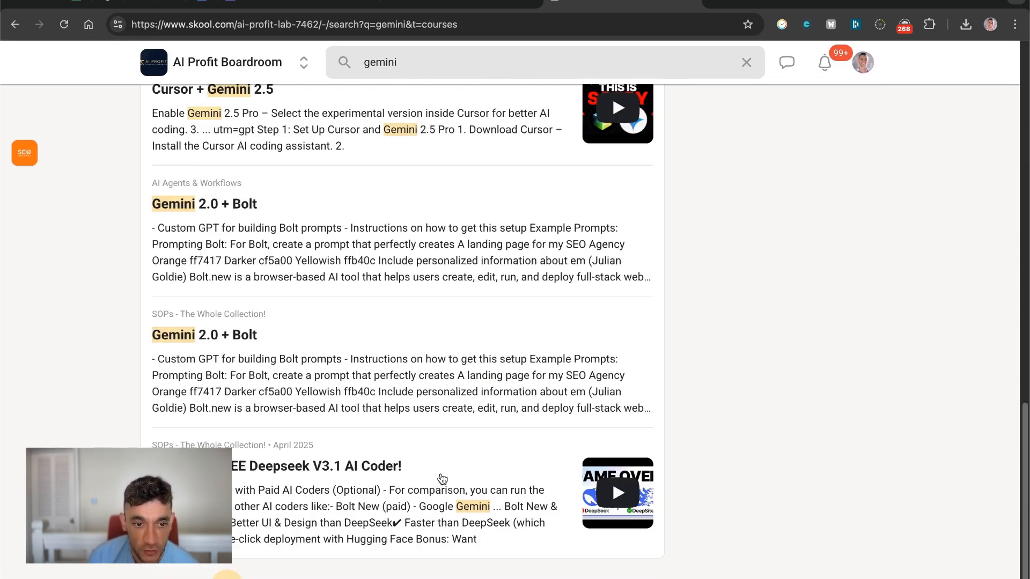
pyautogui.click(380, 576)
pyautogui.scroll(-15, 530, 454)
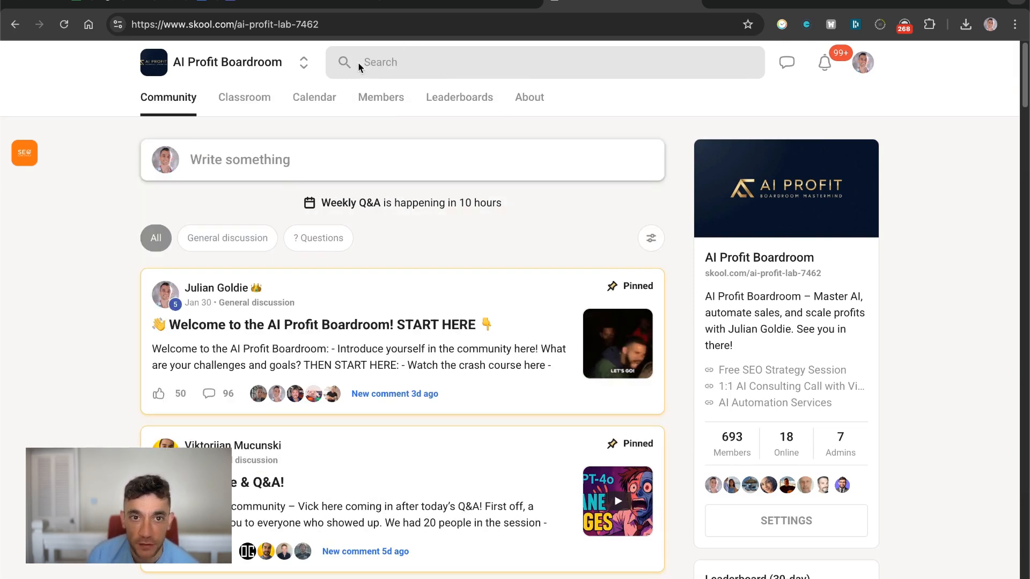
# Browse the member posts and questions in the AI Profit Boardroom community feed
pyautogui.click(530, 99)
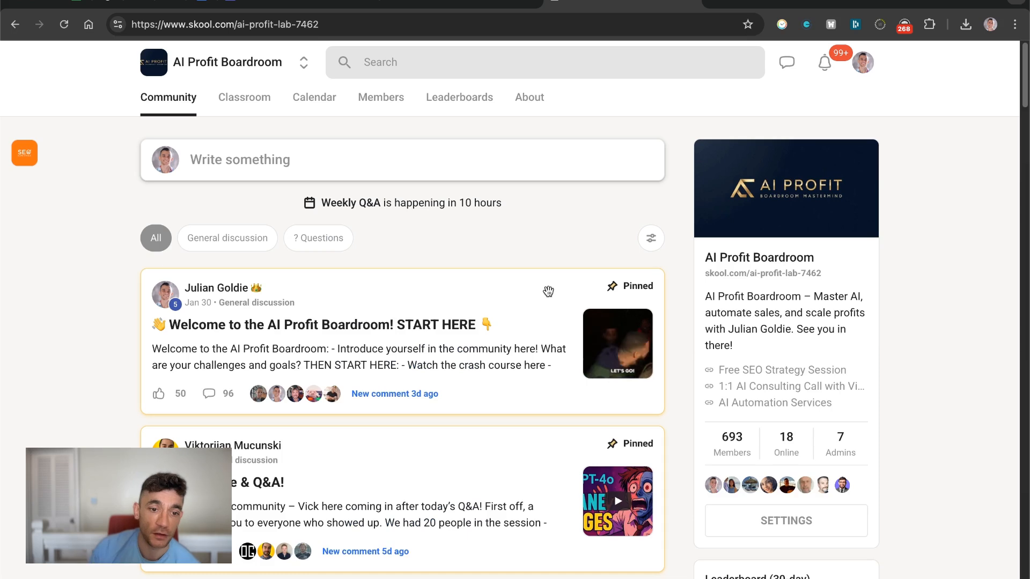
pyautogui.scroll(-20, 471, 349)
pyautogui.scroll(-7, 413, 443)
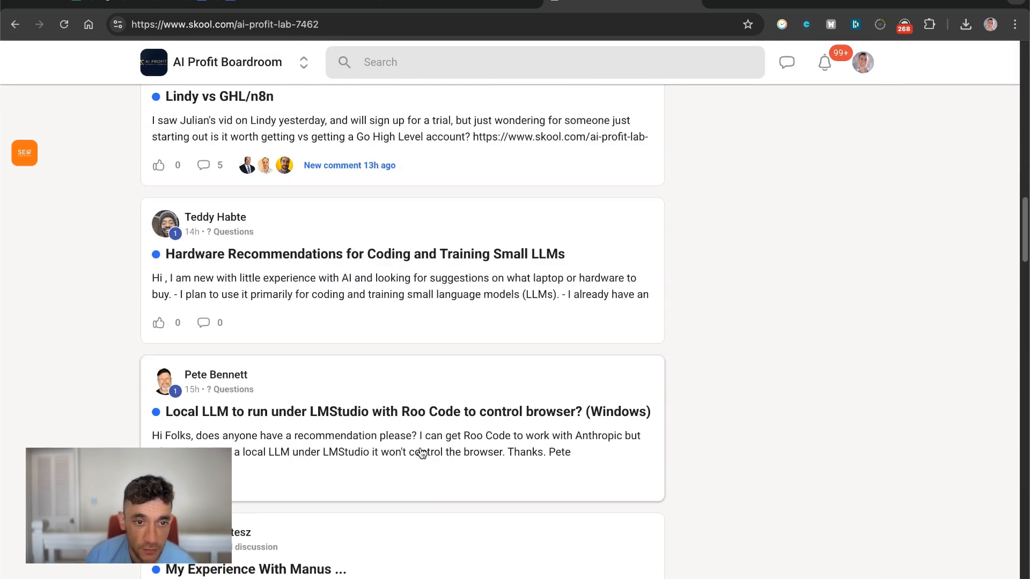
pyautogui.scroll(-10, 417, 504)
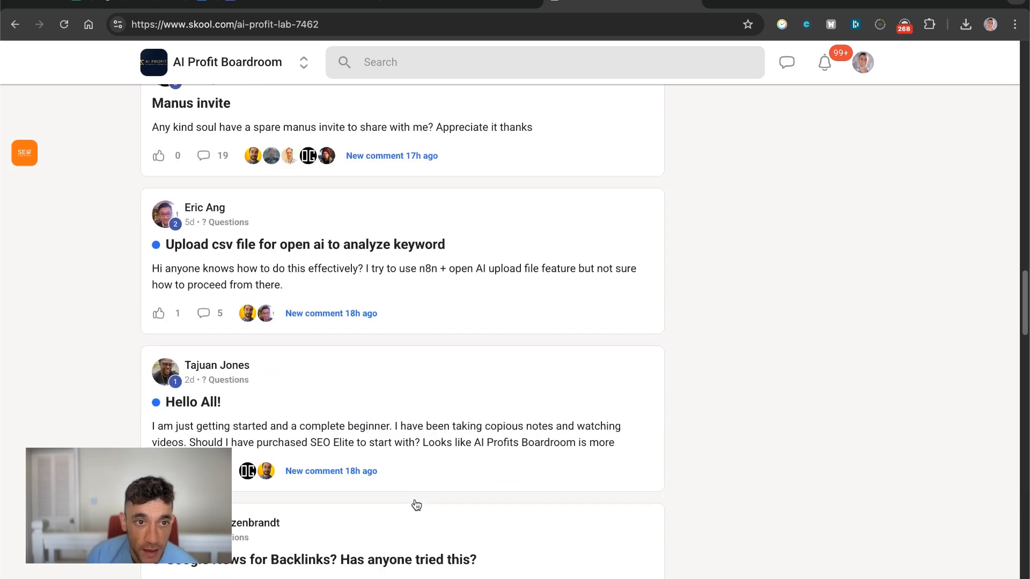
pyautogui.scroll(1, 418, 225)
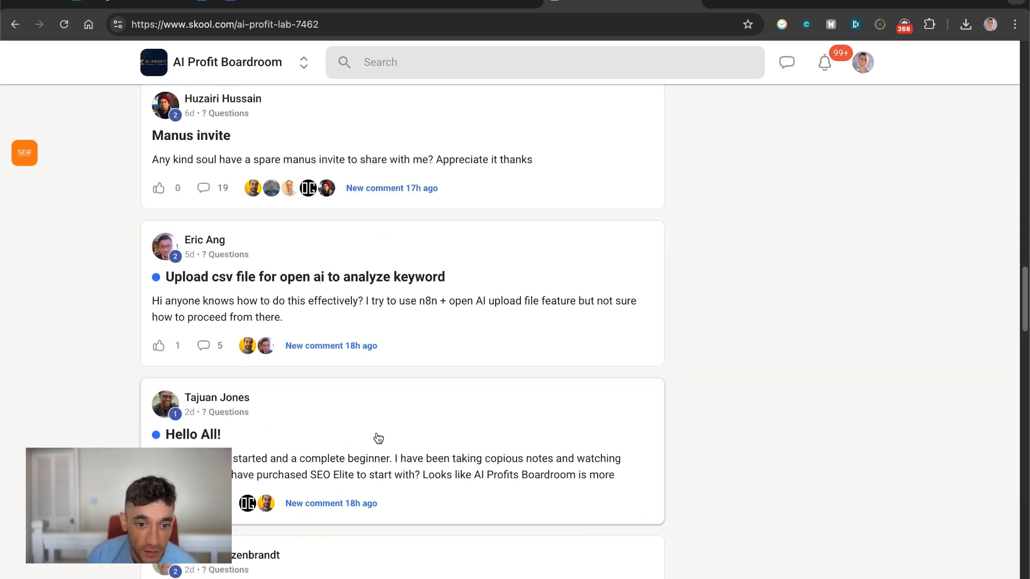
pyautogui.scroll(-20, 378, 438)
pyautogui.scroll(20, 377, 471)
# Open the SOPs - The Whole Collection! course in the Classroom and look through its GenSpark lesson
pyautogui.click(245, 101)
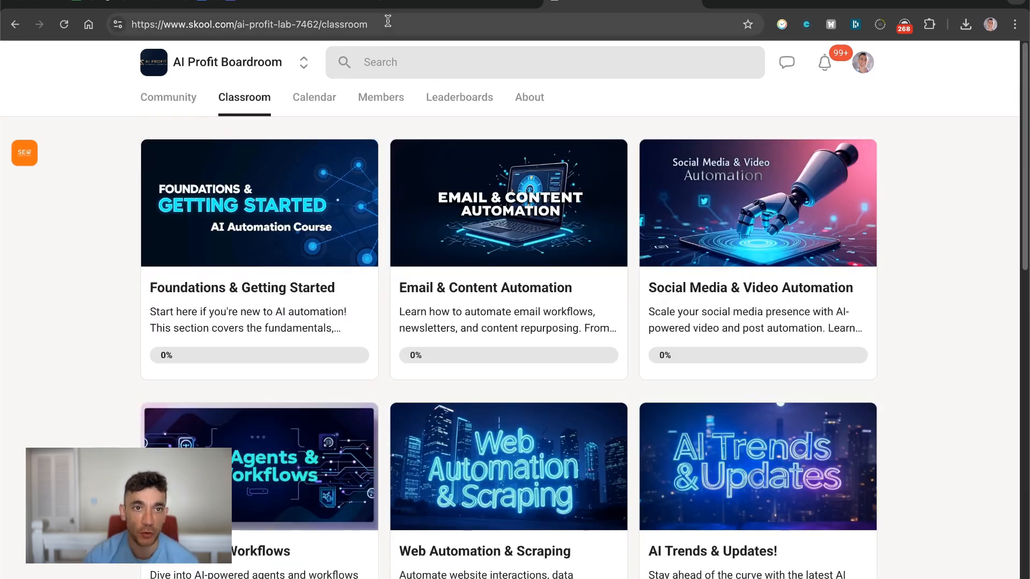
pyautogui.scroll(-12, 279, 252)
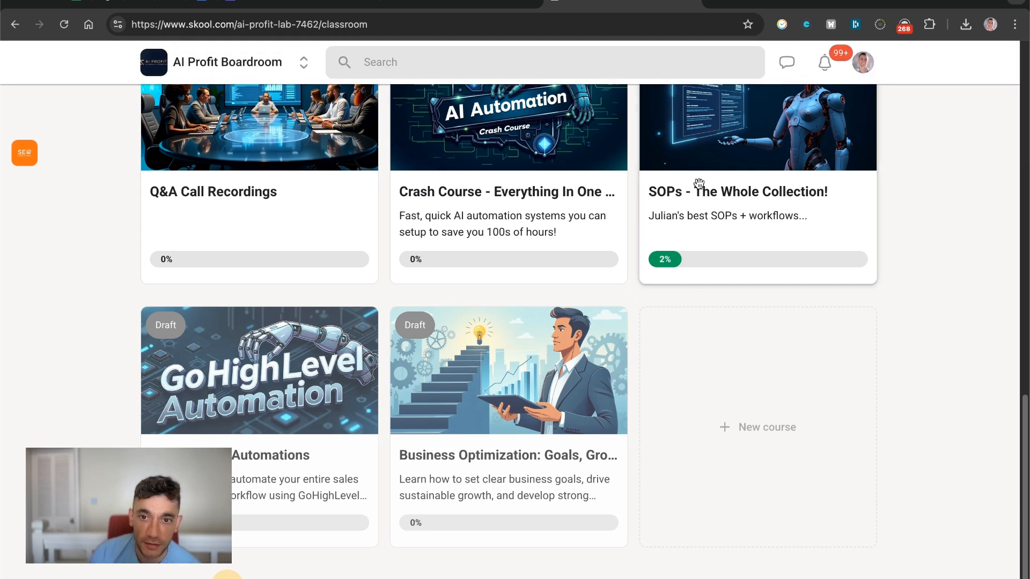
pyautogui.click(689, 210)
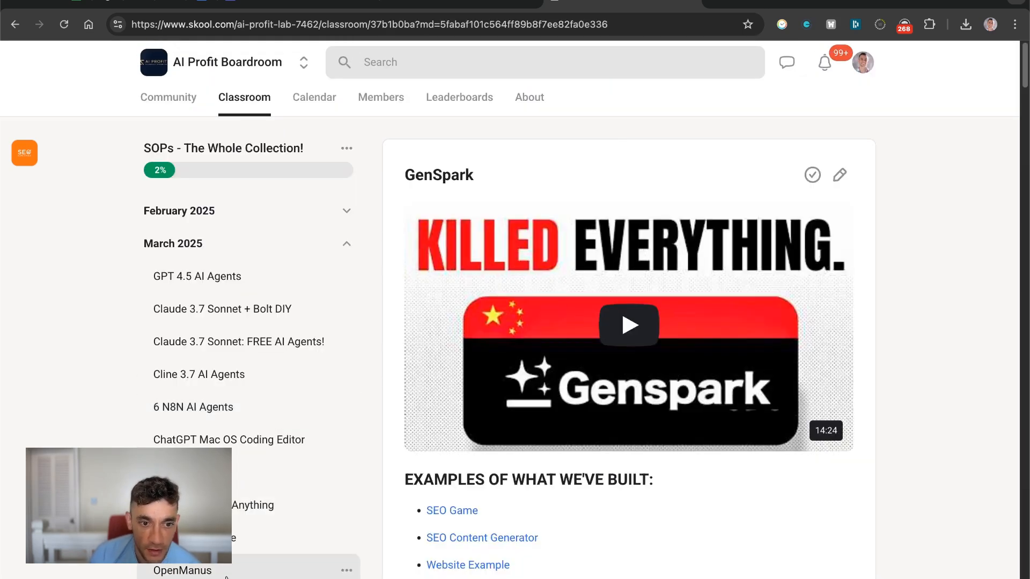
pyautogui.scroll(-10, 304, 390)
pyautogui.scroll(15, 304, 395)
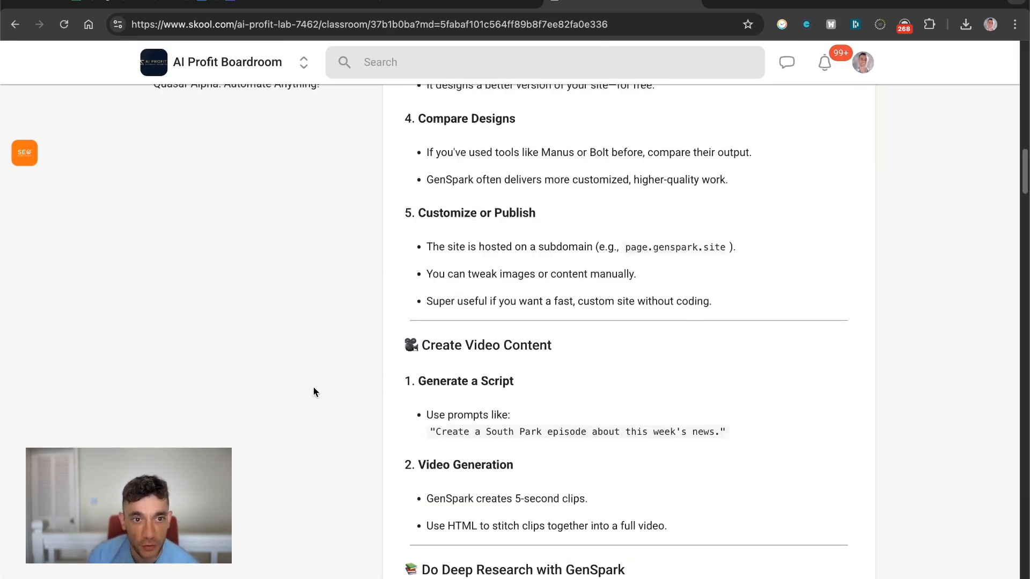
# Bookmark the GenSpark lesson page in the Bookmarks Bar under the name GEMINI
pyautogui.click(747, 24)
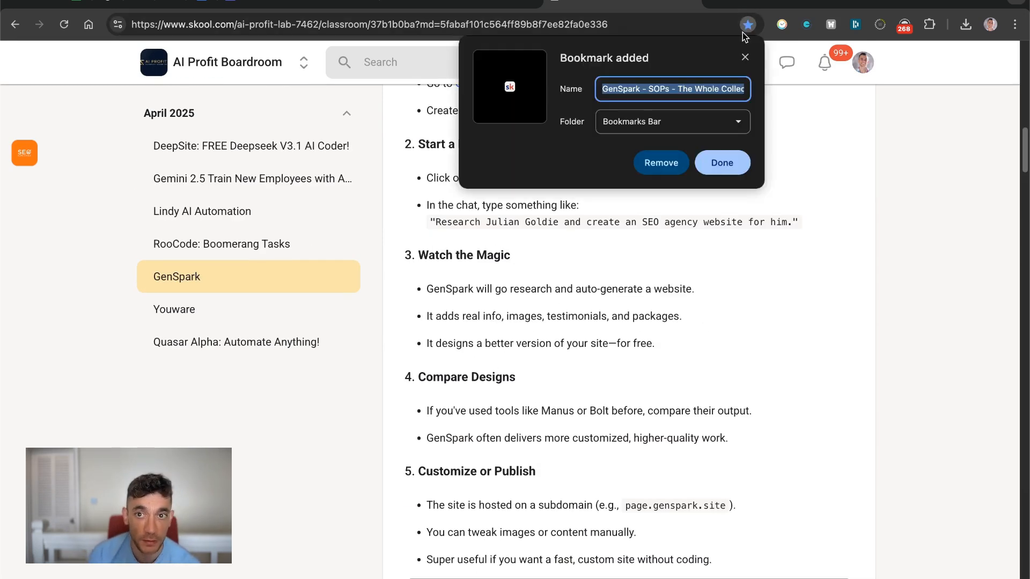
pyautogui.write('GenSpark')
pyautogui.press('Return')
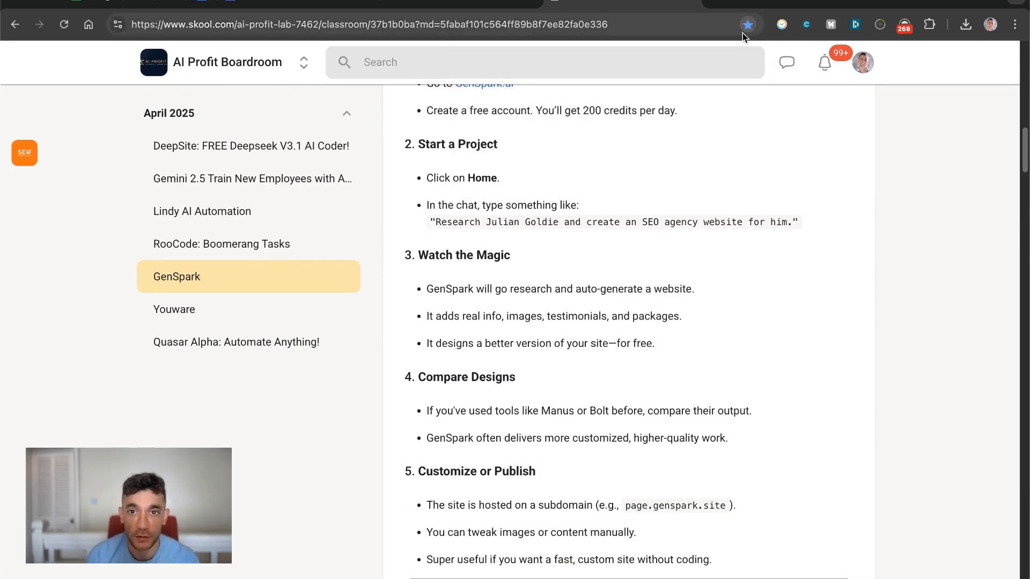
# Open go.juliangoldie.com/strategy-session in a new tab and check Gemini's research progress on Augment Code IDE Evolution
pyautogui.hotkey('ctrl', 't')
pyautogui.write('g')
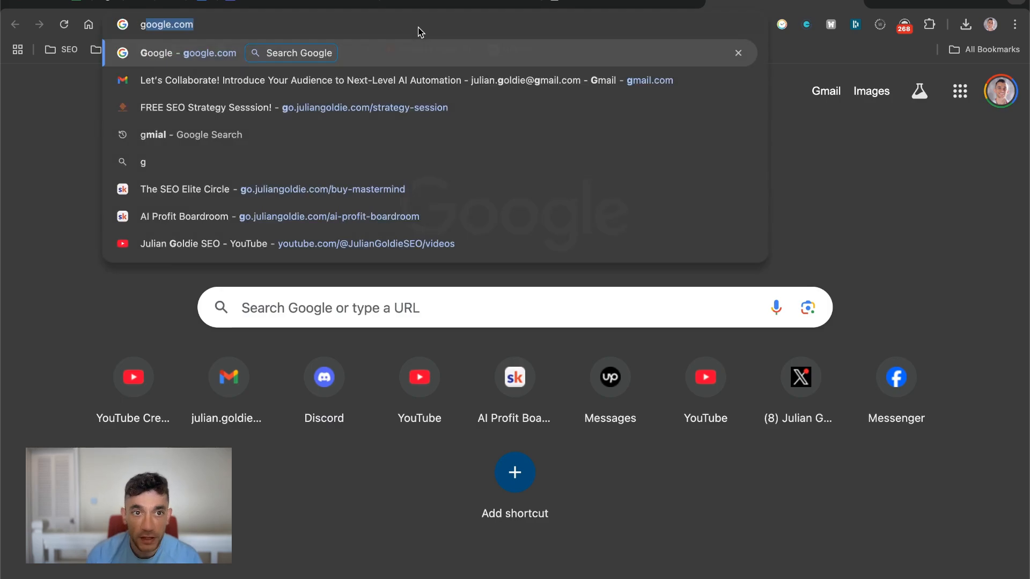
pyautogui.write('o.juliangoldie.com/registerstra')
pyautogui.press('Return')
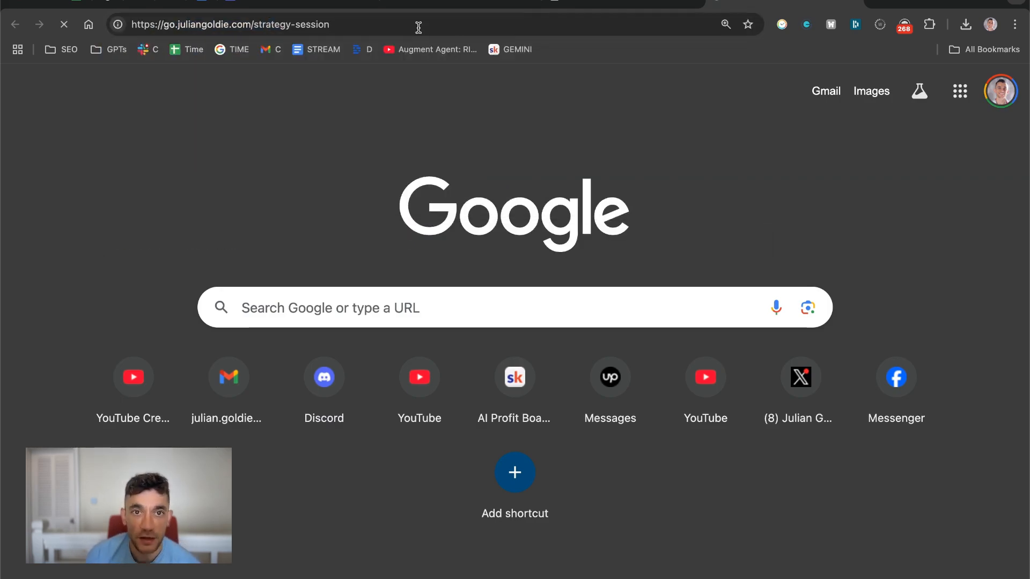
pyautogui.click(499, 8)
pyautogui.scroll(-20, 779, 260)
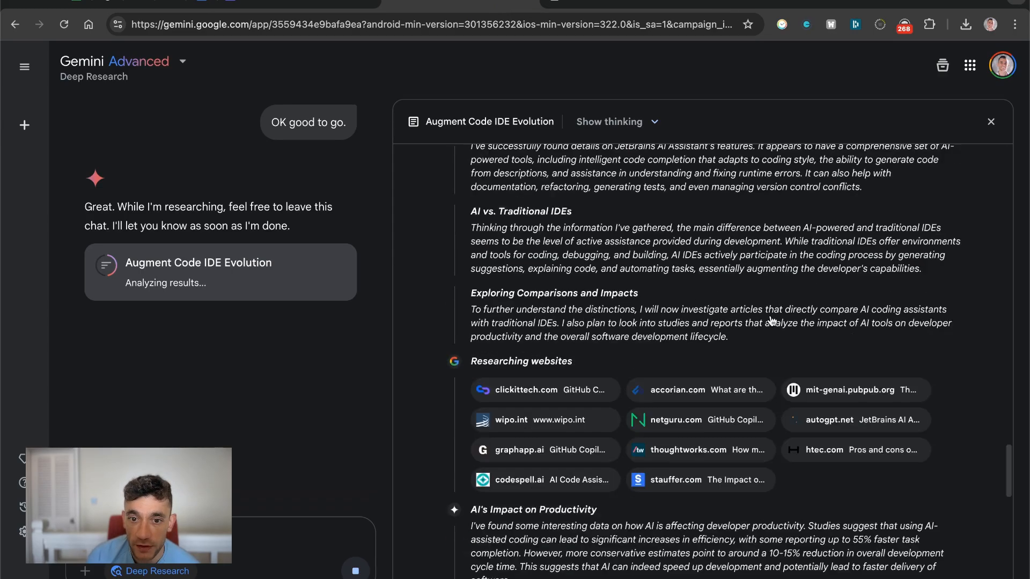
# Return to the SEO strategy session page and read its offer, session benefits, About Me and business-fit sections
pyautogui.click(756, 2)
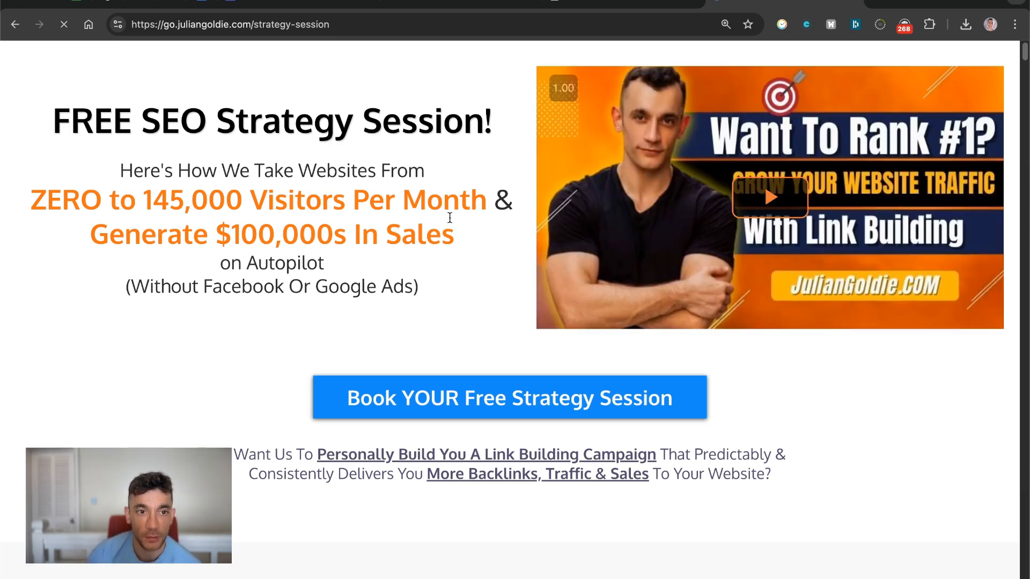
pyautogui.scroll(-8, 458, 396)
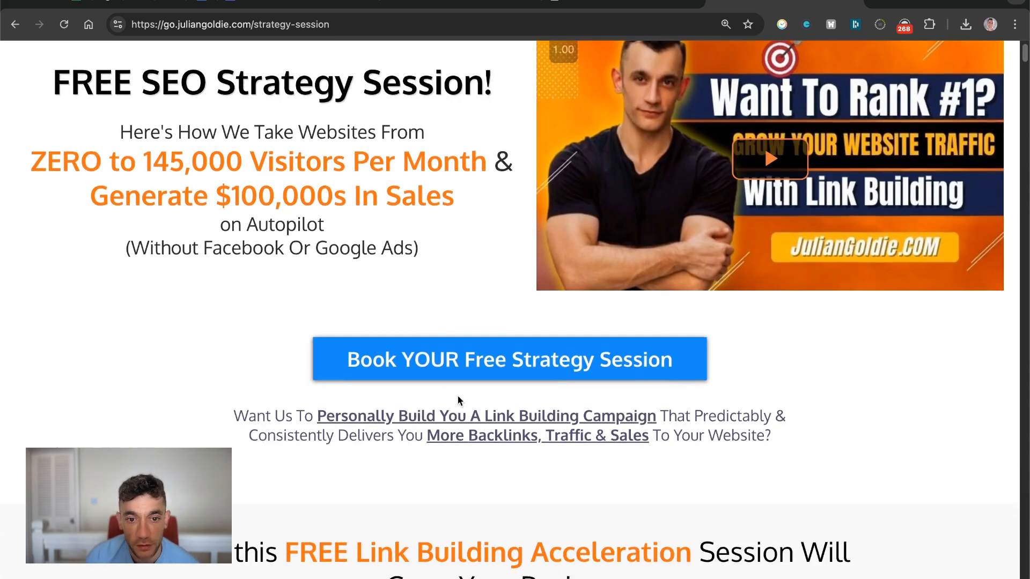
pyautogui.scroll(-1, 518, 437)
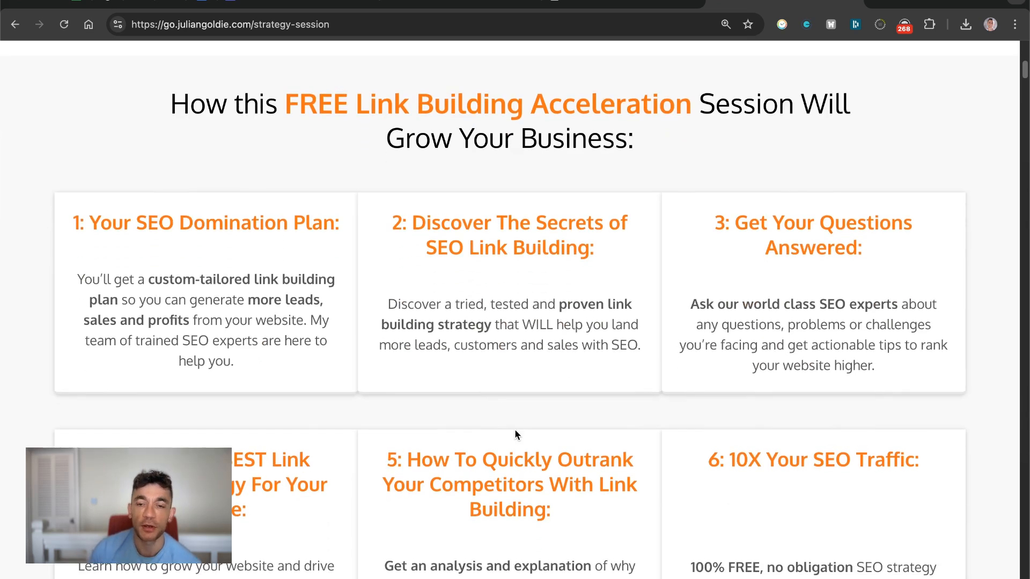
pyautogui.scroll(-11, 515, 434)
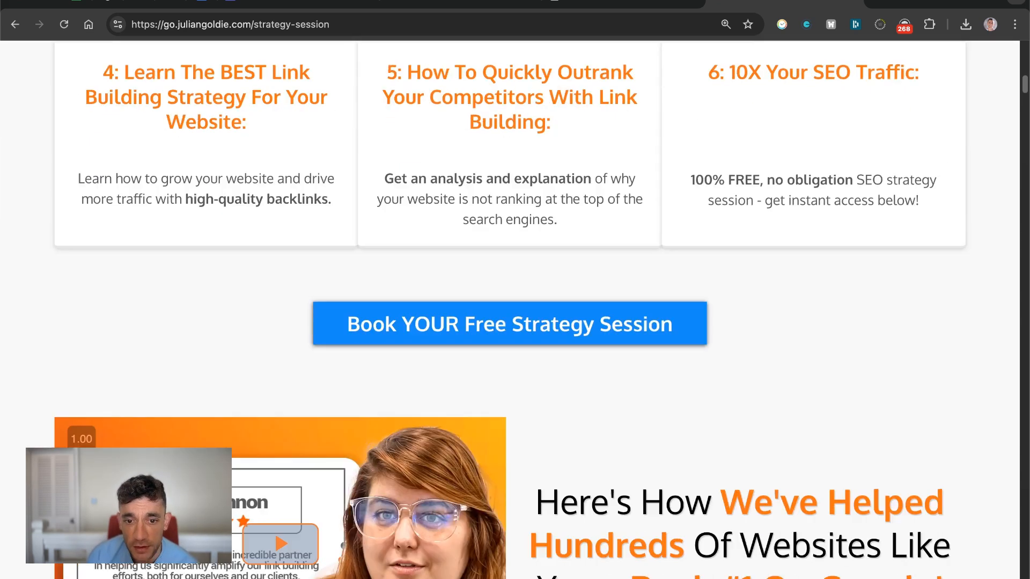
pyautogui.scroll(-20, 627, 525)
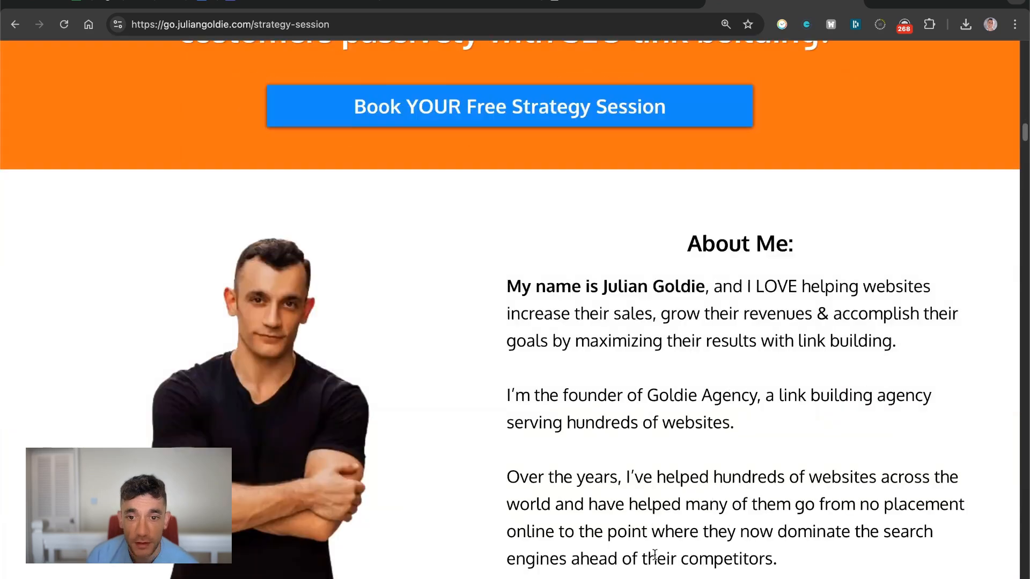
pyautogui.scroll(-20, 654, 559)
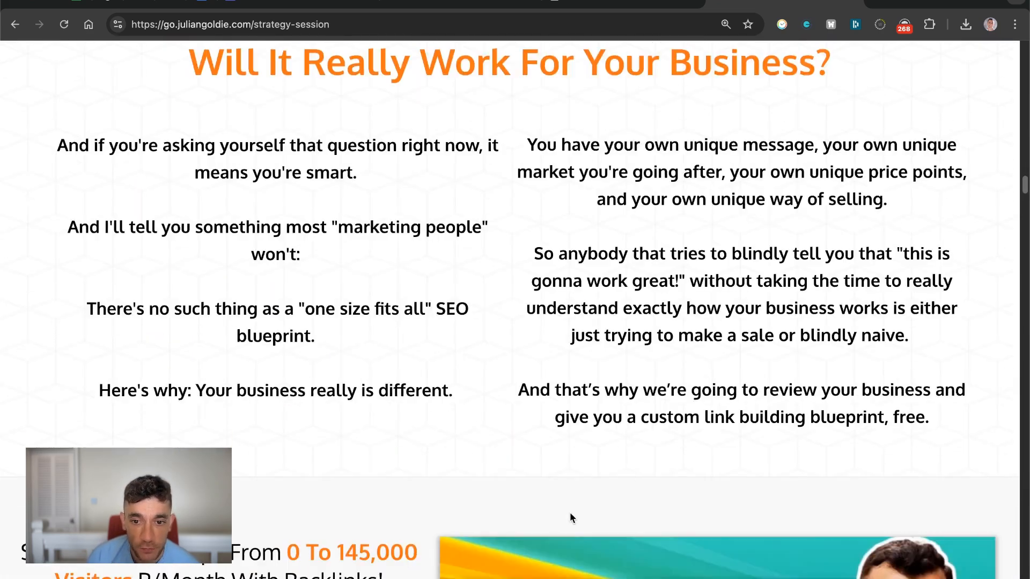
# Examine the client video testimonials on the strategy session page, down to the LinkedIn post about the free 1:1 SEO session
pyautogui.scroll(-15, 558, 508)
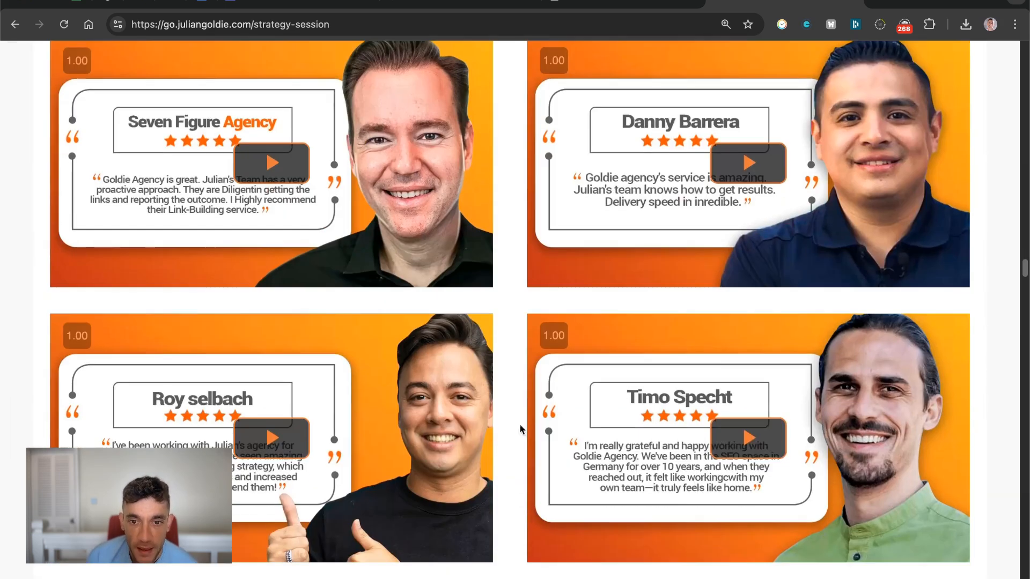
pyautogui.scroll(-3, 593, 303)
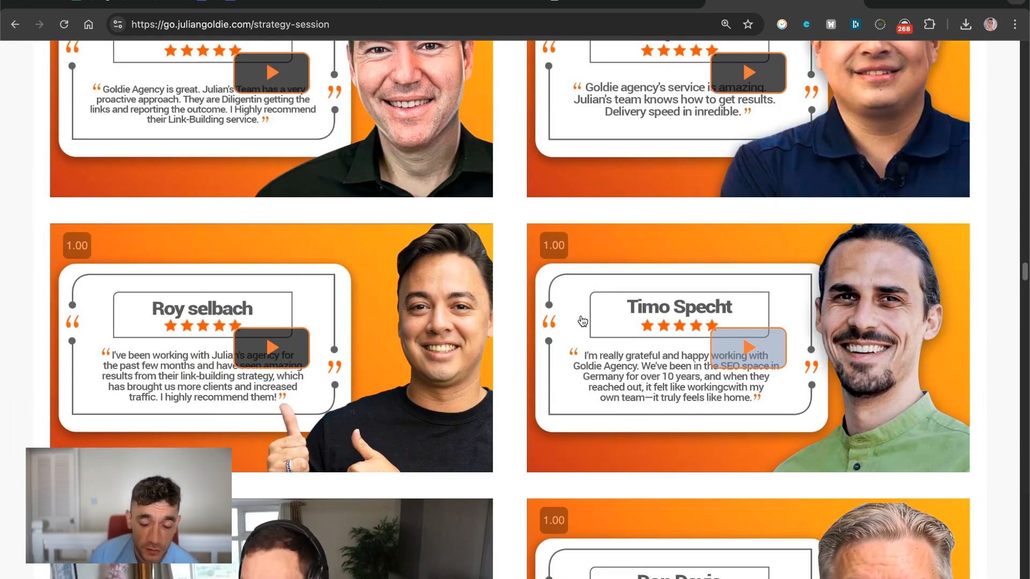
pyautogui.scroll(-20, 581, 329)
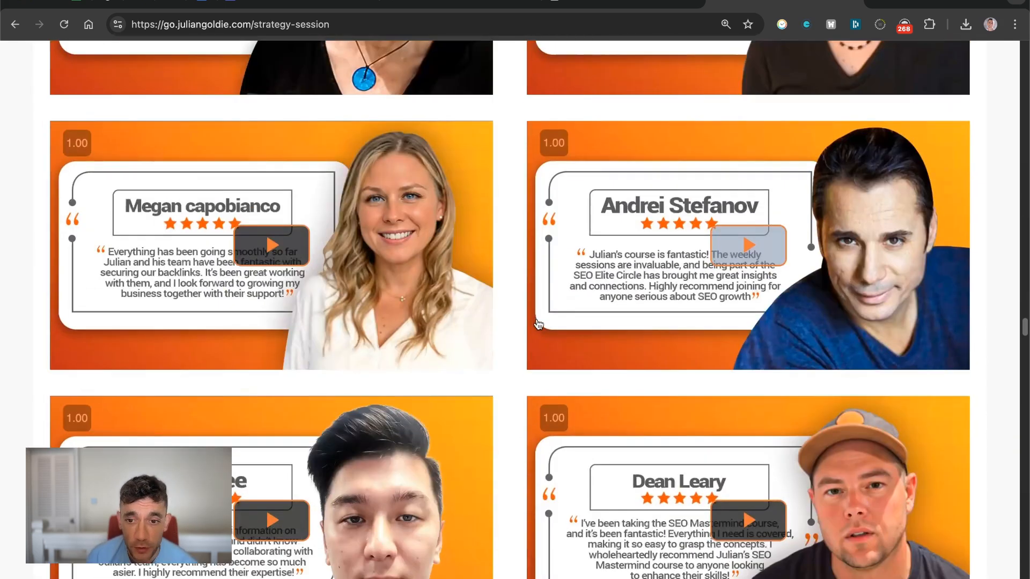
pyautogui.scroll(-20, 538, 324)
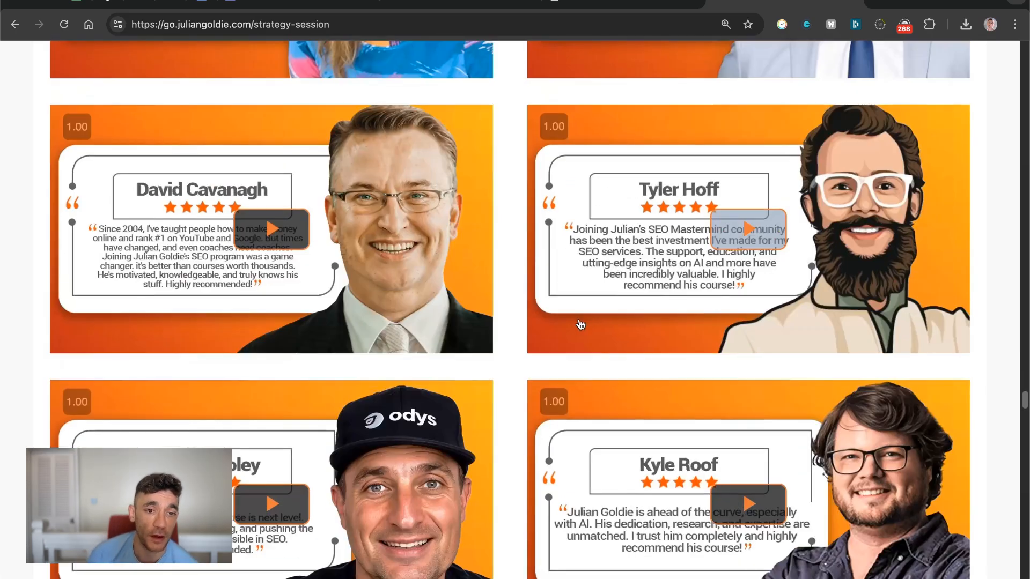
pyautogui.scroll(-20, 665, 368)
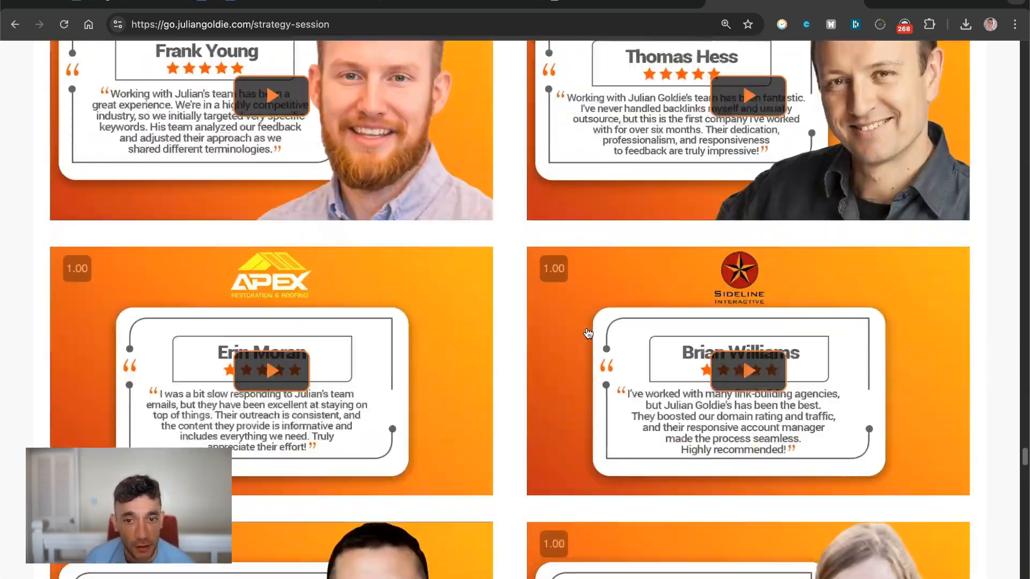
pyautogui.scroll(-8, 587, 334)
pyautogui.scroll(-14, 572, 324)
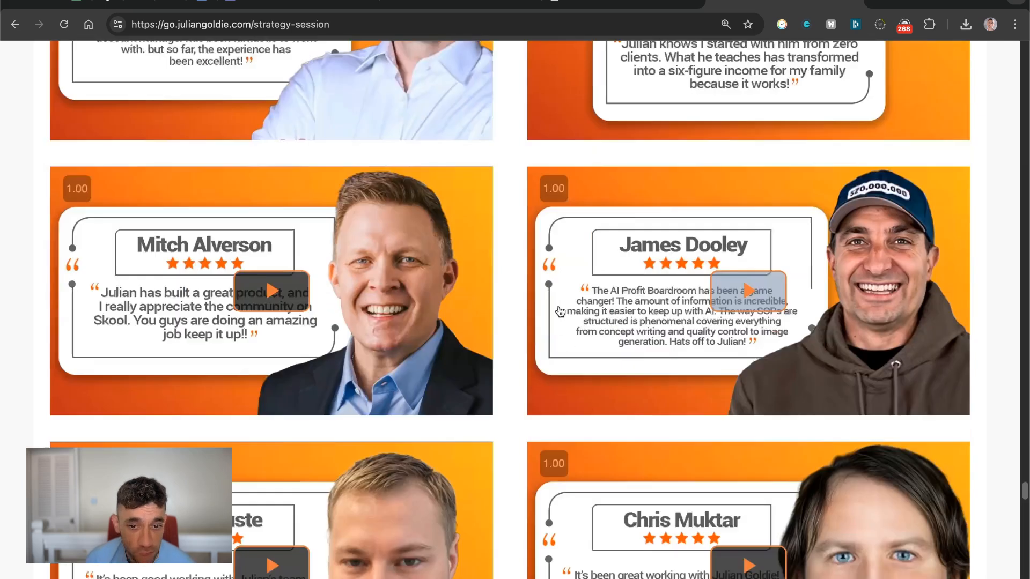
pyautogui.scroll(-18, 512, 365)
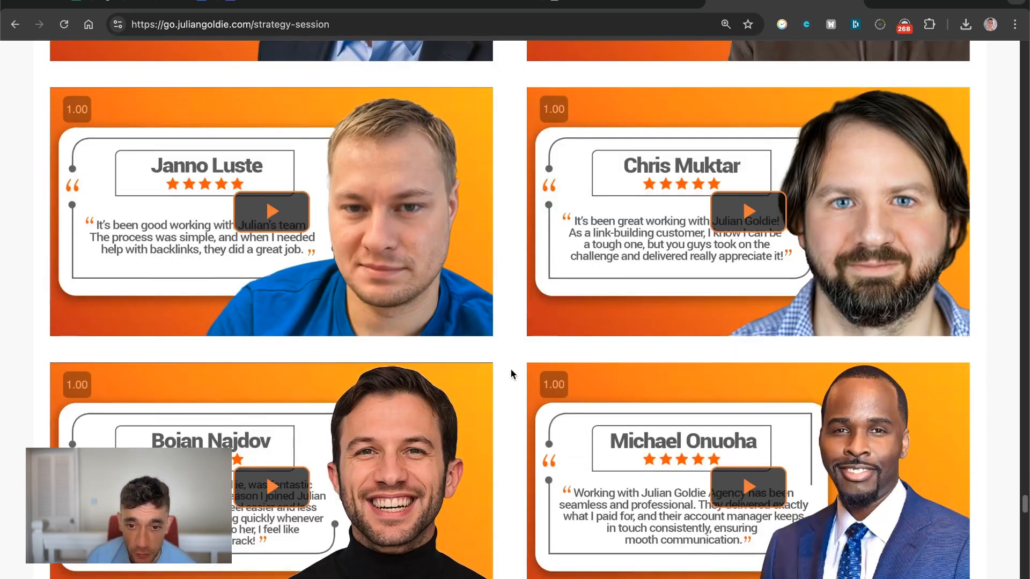
pyautogui.scroll(-10, 506, 375)
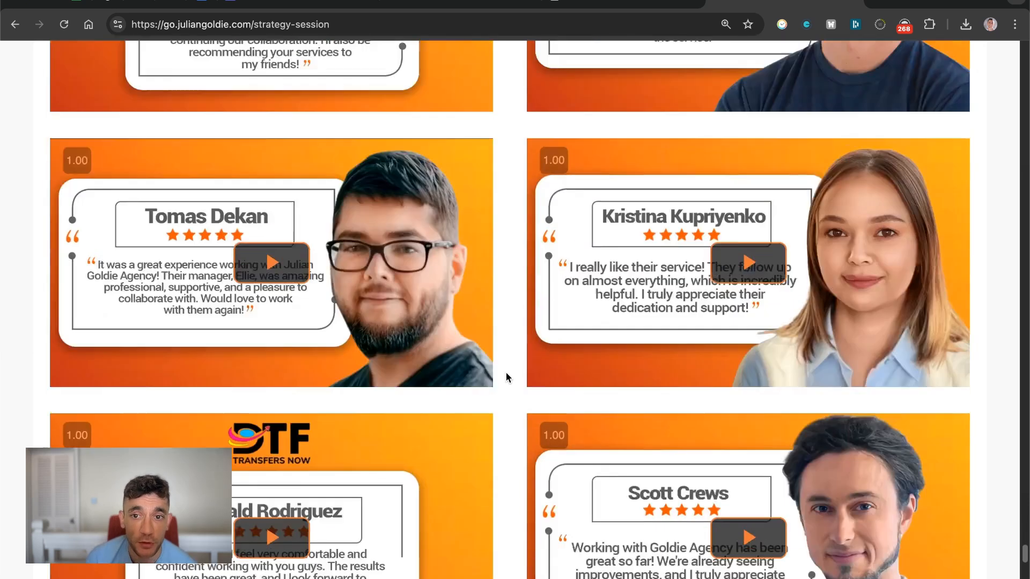
pyautogui.scroll(-15, 503, 384)
pyautogui.scroll(-6, 503, 384)
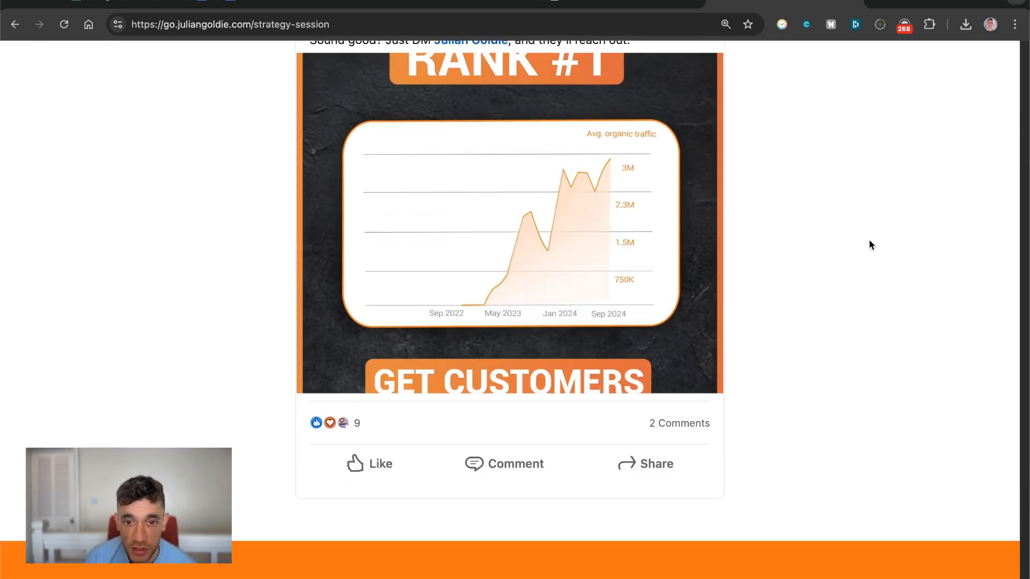
pyautogui.scroll(5, 807, 375)
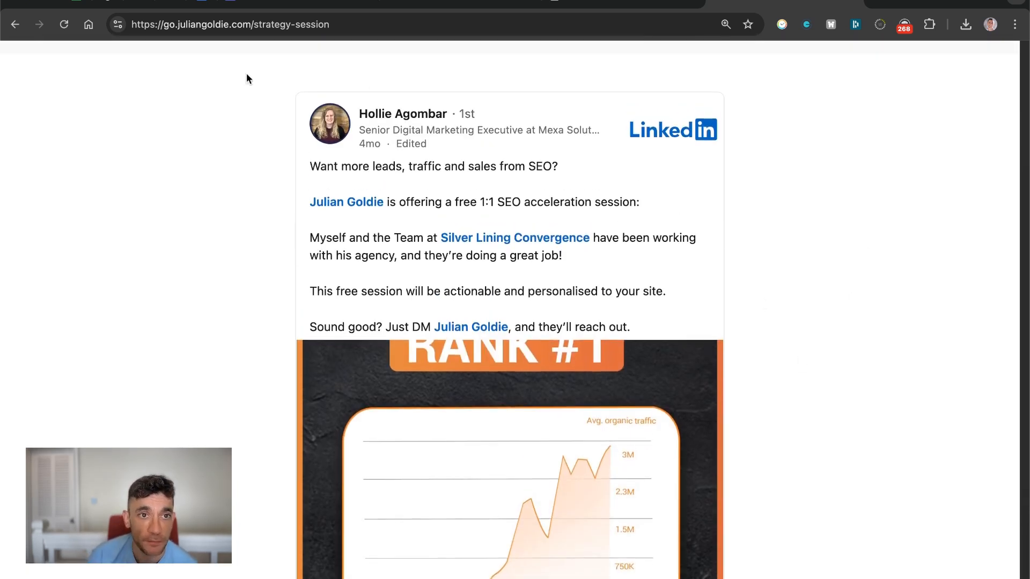